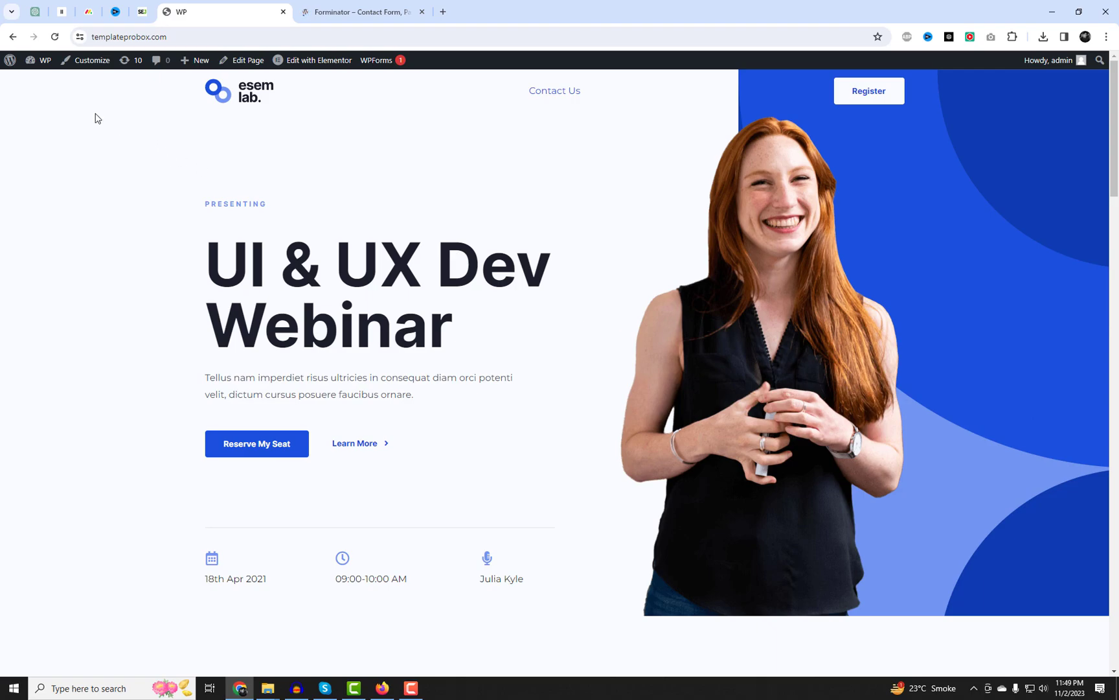
Go from the Dashboard to the Installed Plugins list.
{"action": "mouse_move", "coordinate": [32, 76]}
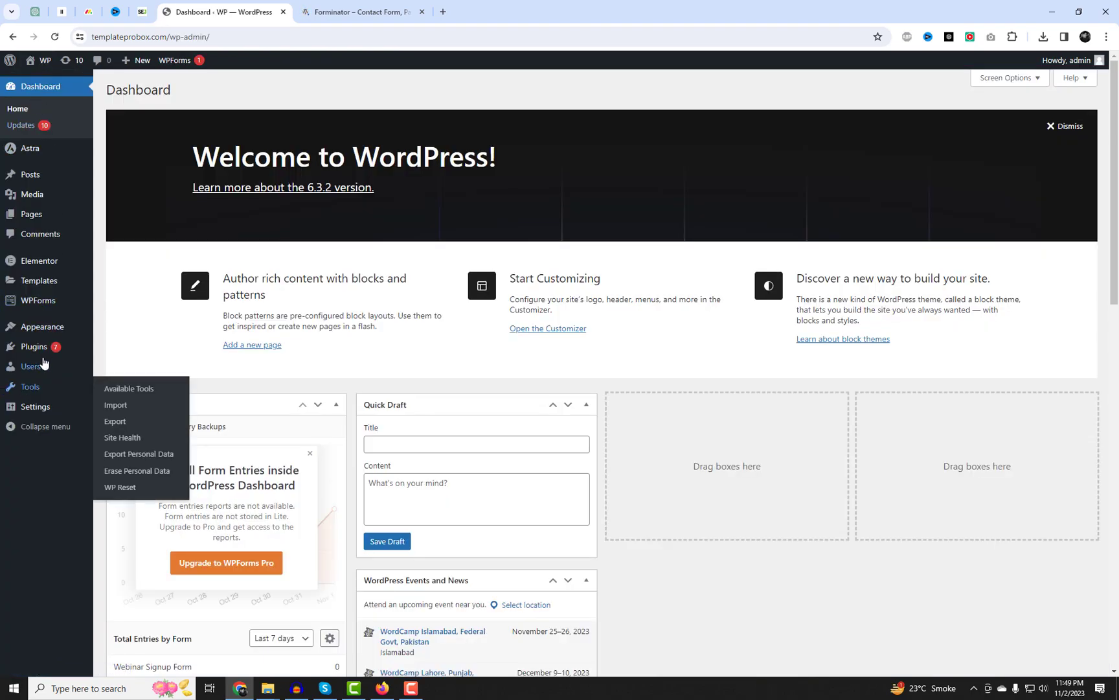
{"action": "mouse_move", "coordinate": [39, 347]}
{"action": "left_click", "coordinate": [115, 351]}
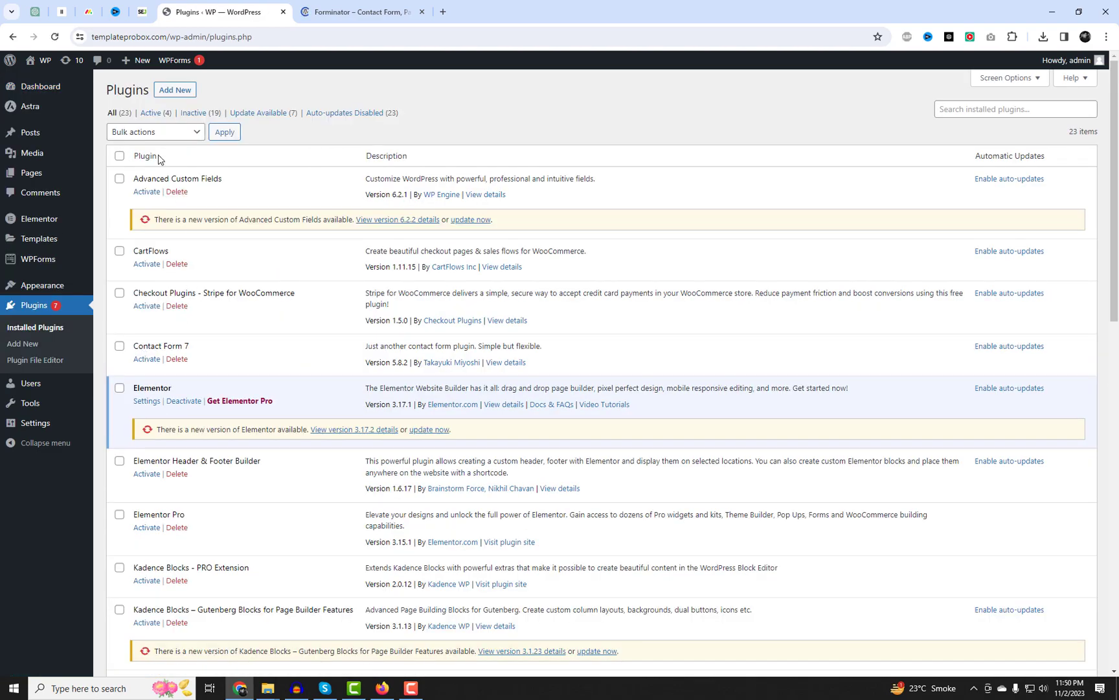
Search Add New plugins for 'Forminator', then install and activate it.
{"action": "left_click", "coordinate": [174, 96]}
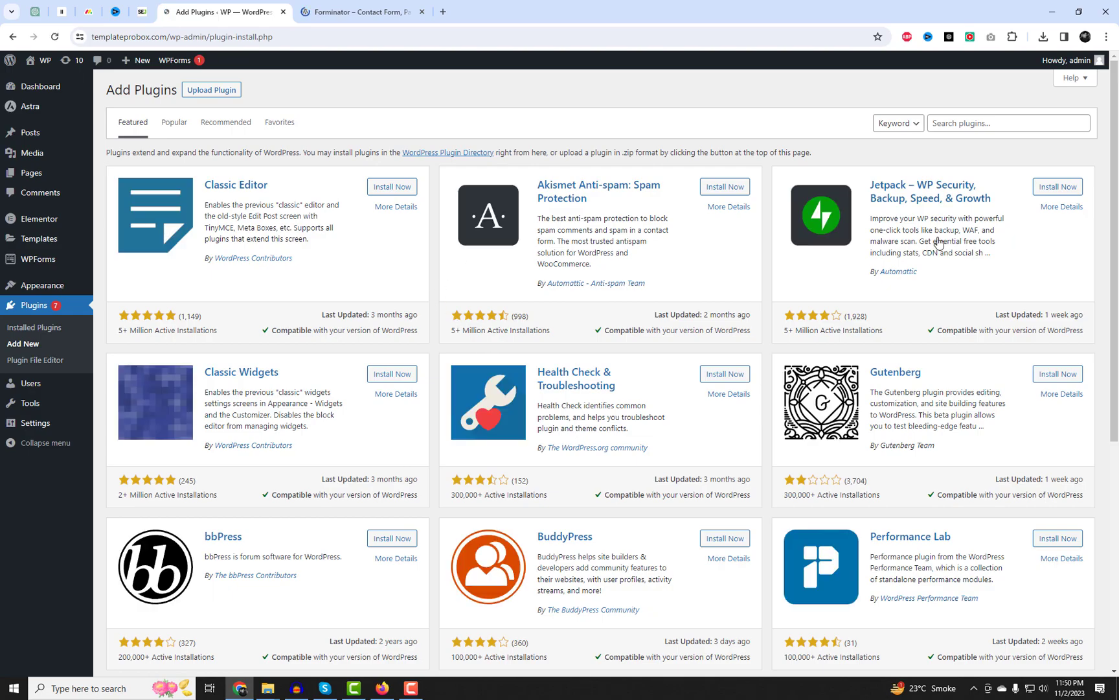
{"action": "left_click", "coordinate": [962, 122]}
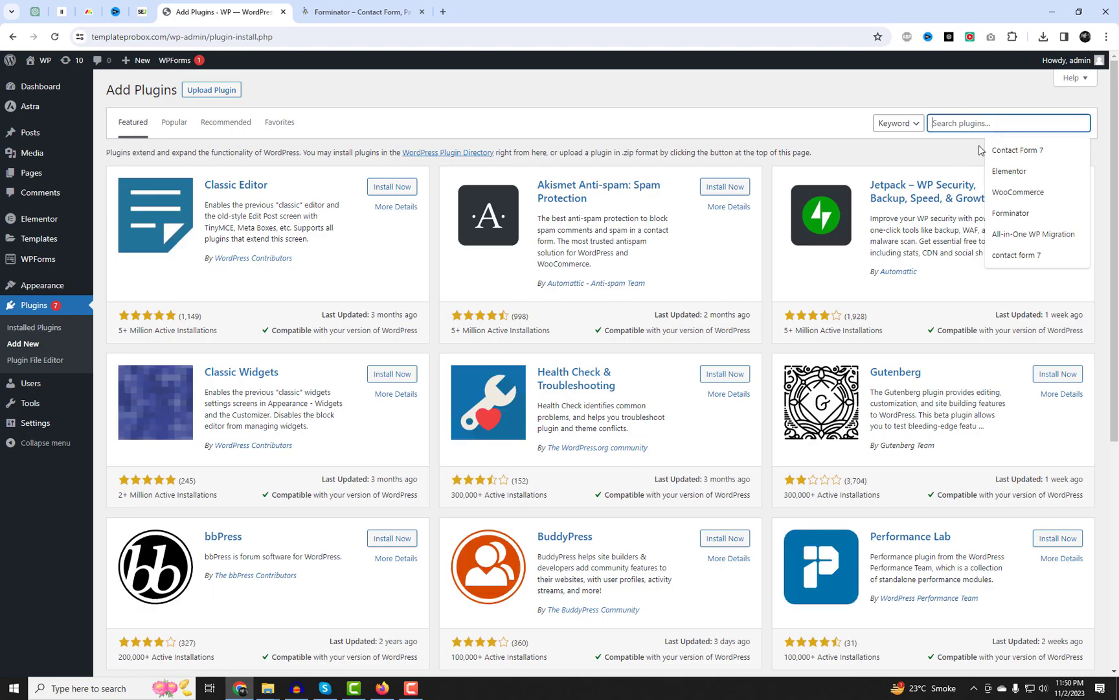
{"action": "left_click", "coordinate": [1009, 213]}
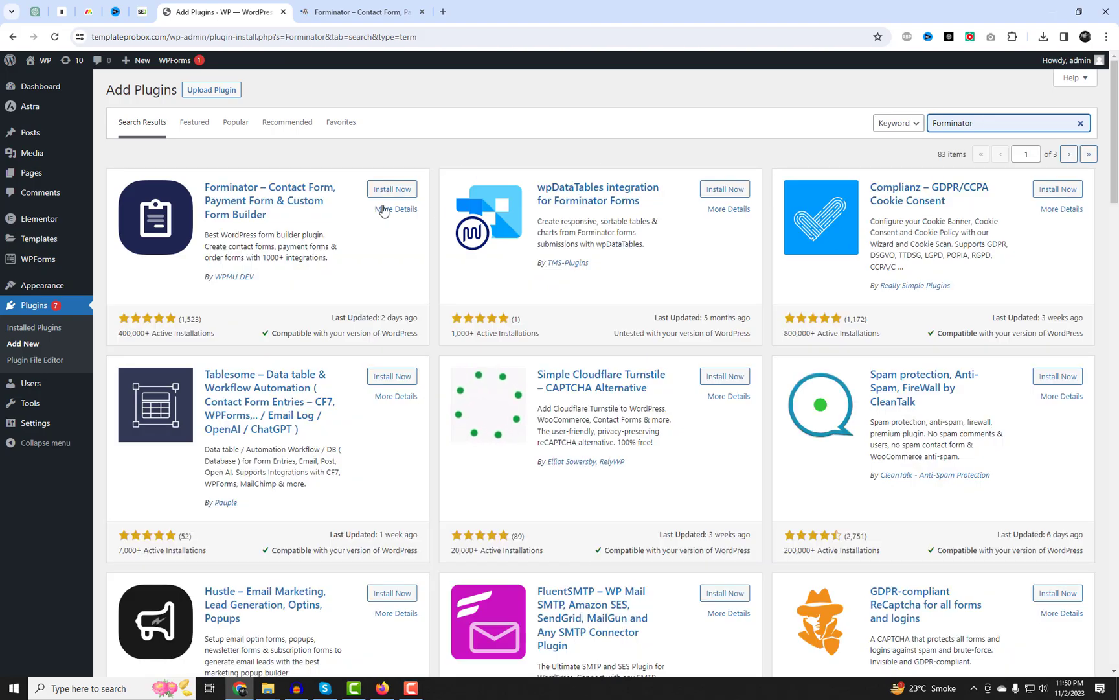
{"action": "left_click", "coordinate": [393, 189]}
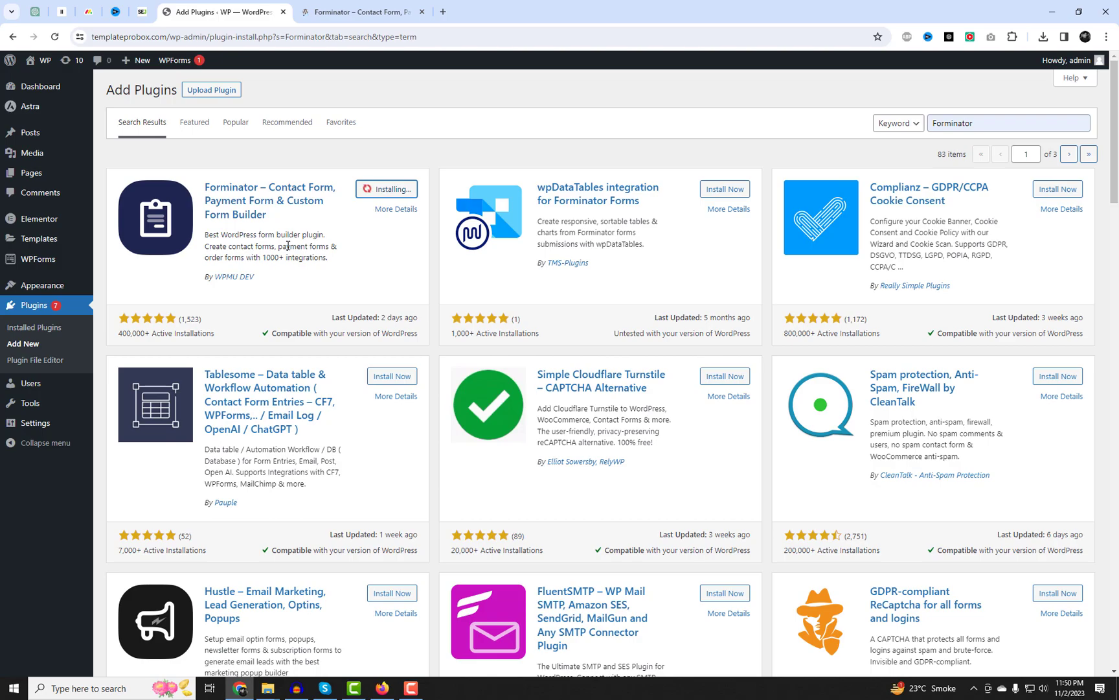
{"action": "left_click", "coordinate": [395, 192]}
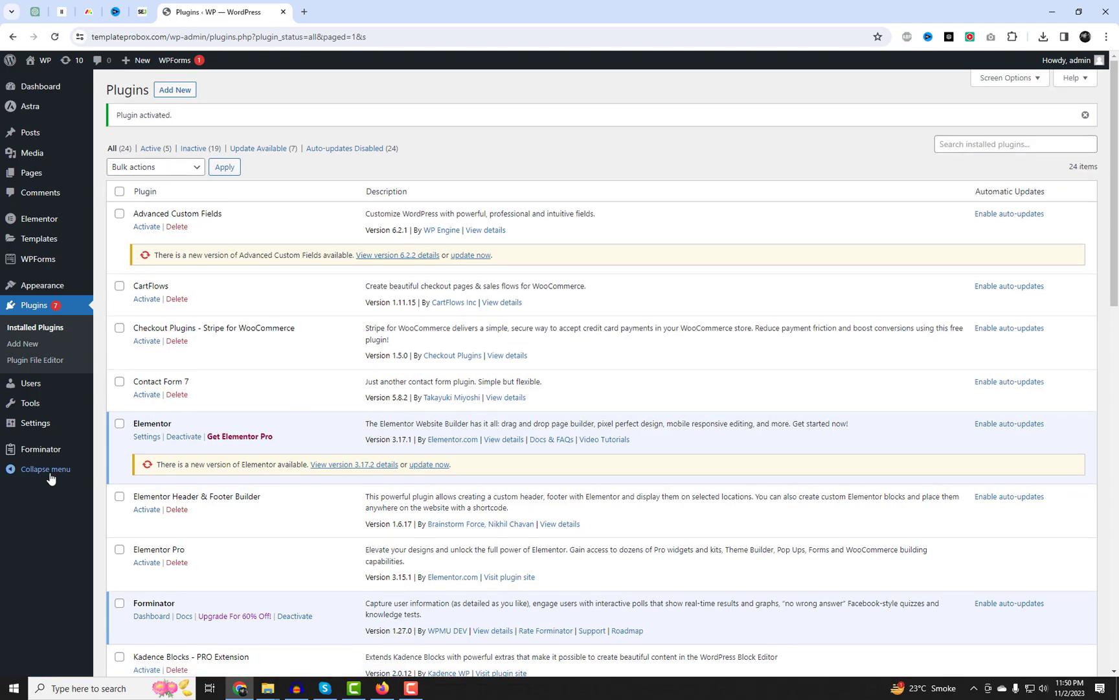
{"action": "mouse_move", "coordinate": [40, 454]}
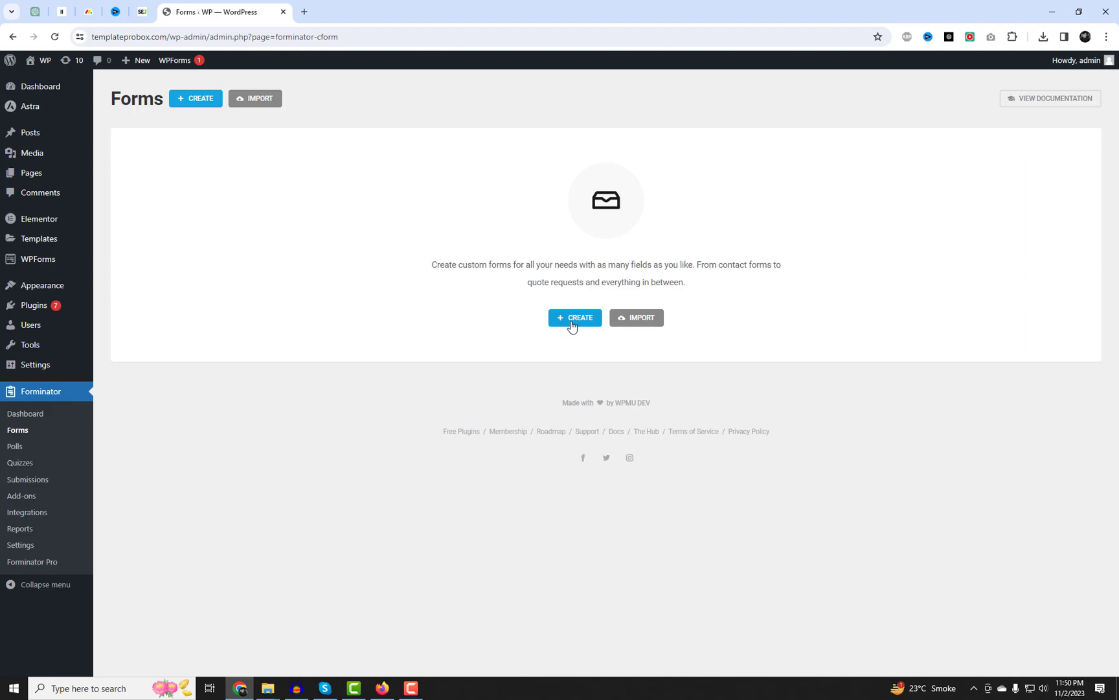
Start a form from the Blank template and name it 'Multistep Form'.
{"action": "left_click", "coordinate": [571, 326]}
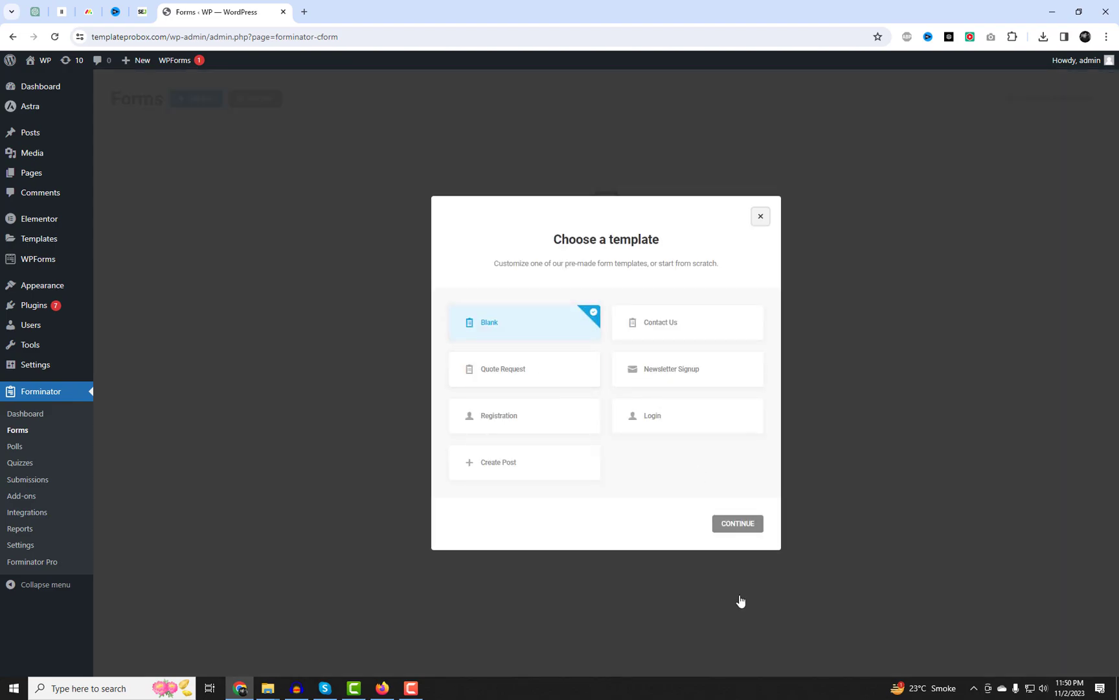
{"action": "left_click", "coordinate": [747, 530]}
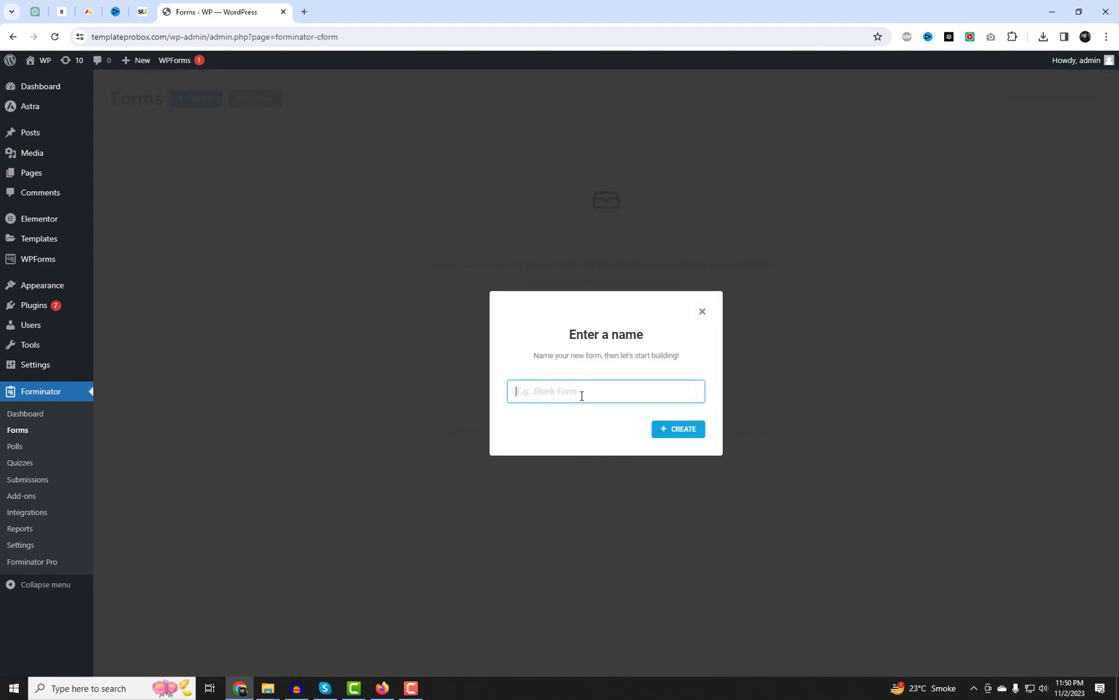
{"action": "type", "text": "Multistep Form"}
{"action": "left_click", "coordinate": [662, 430]}
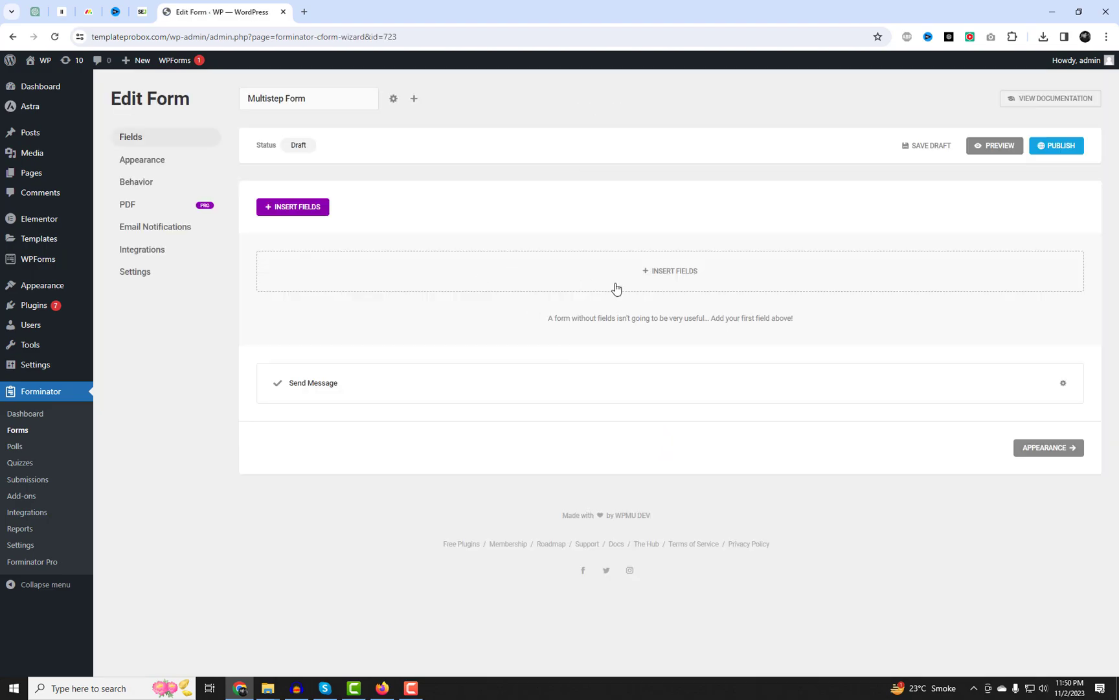
Insert a Name field into the form.
{"action": "left_click", "coordinate": [299, 211]}
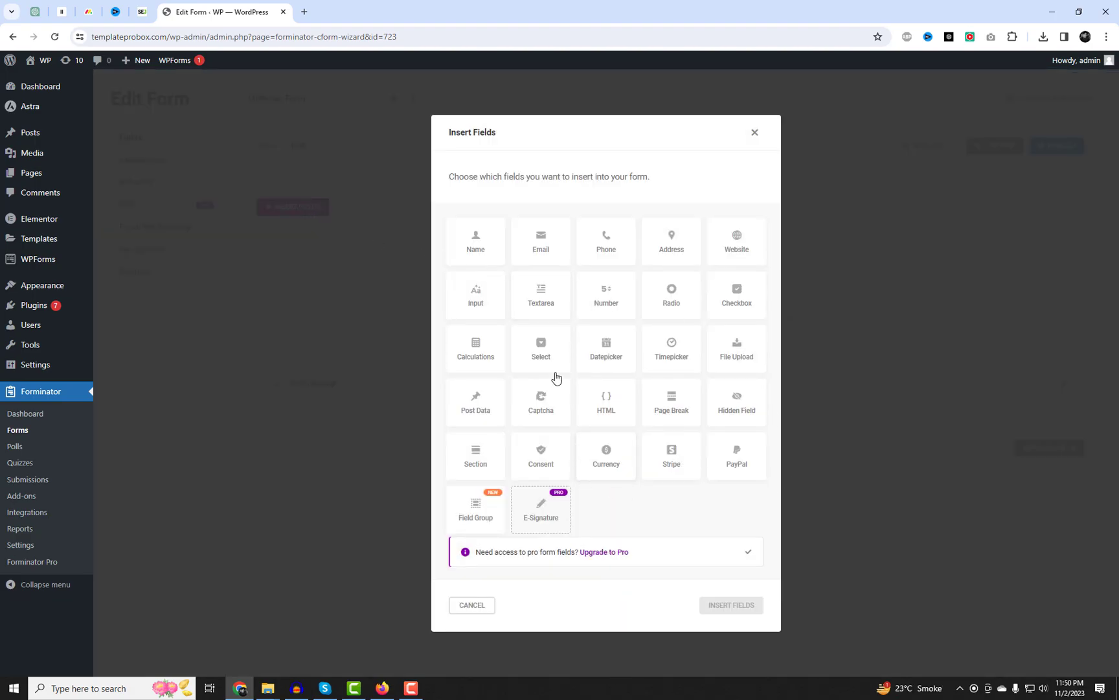
{"action": "left_click", "coordinate": [475, 255]}
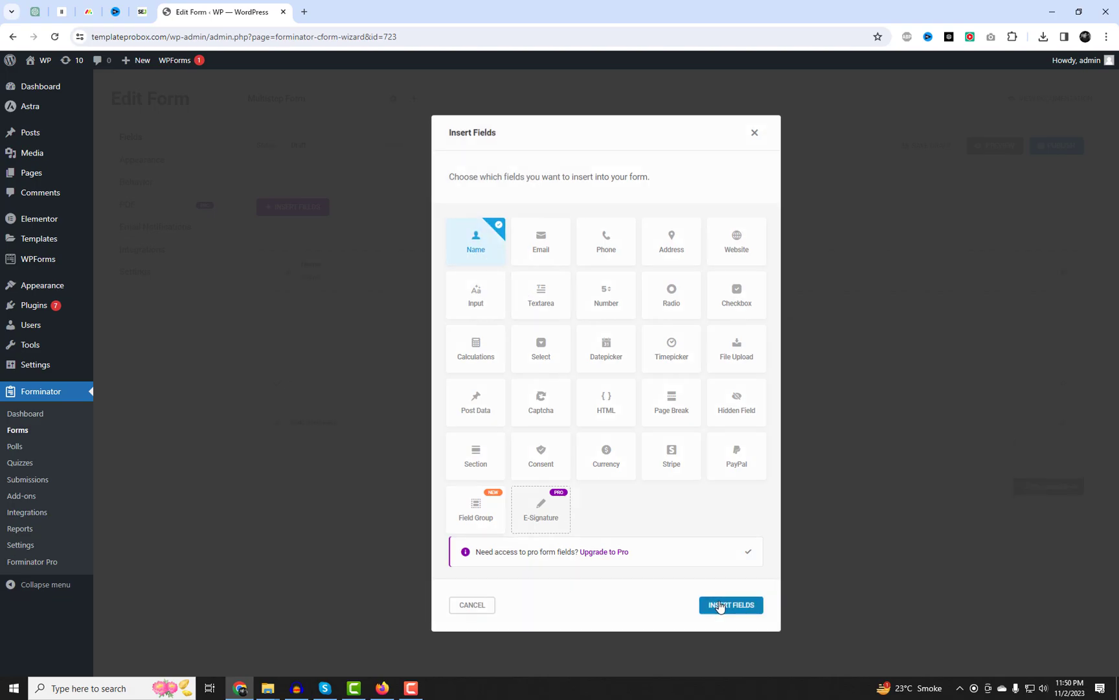
{"action": "left_click", "coordinate": [721, 604]}
Split the Name field into first and last name only, with First Name required.
{"action": "left_click", "coordinate": [519, 328]}
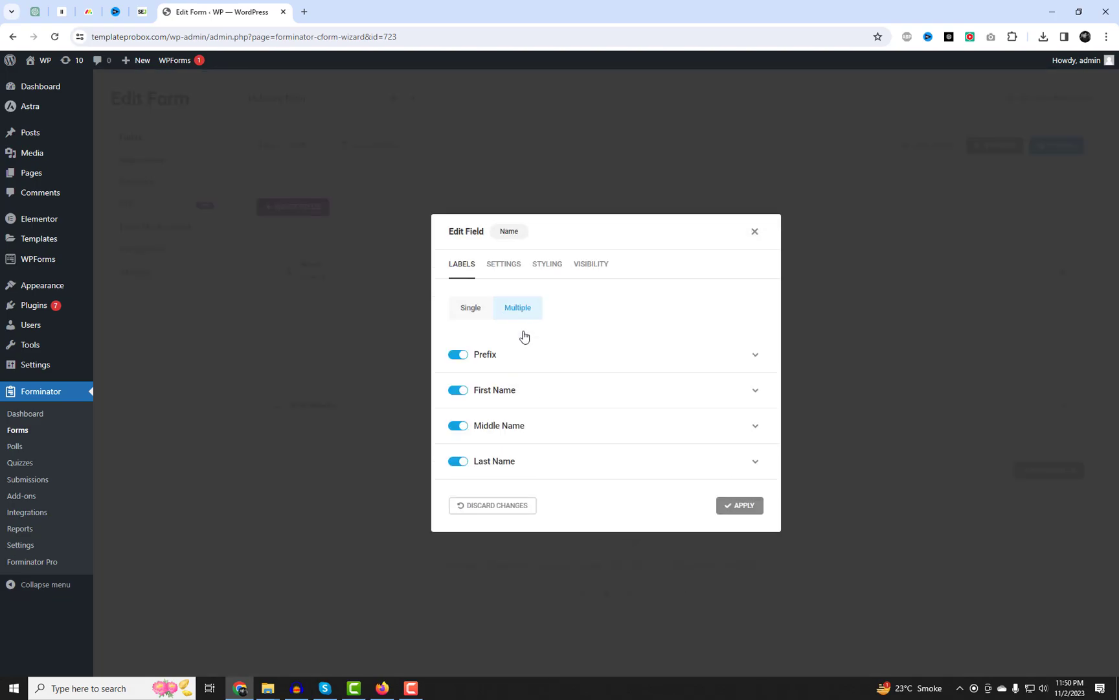
{"action": "left_click", "coordinate": [459, 428]}
{"action": "left_click", "coordinate": [456, 358]}
{"action": "left_click", "coordinate": [508, 267]}
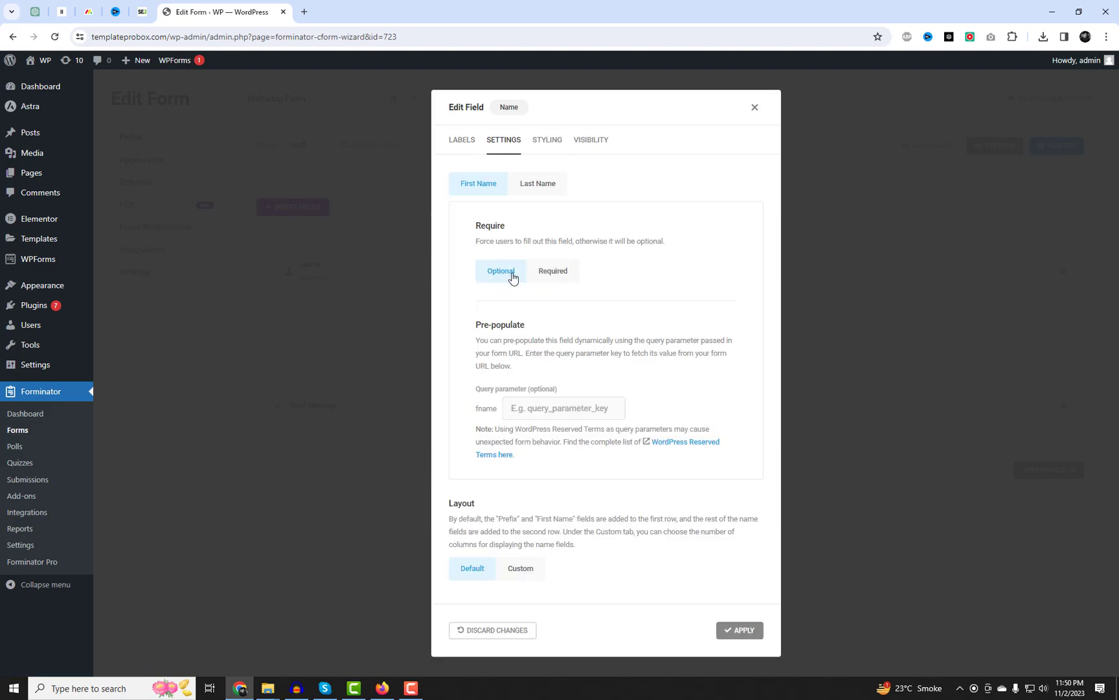
{"action": "left_click", "coordinate": [550, 272]}
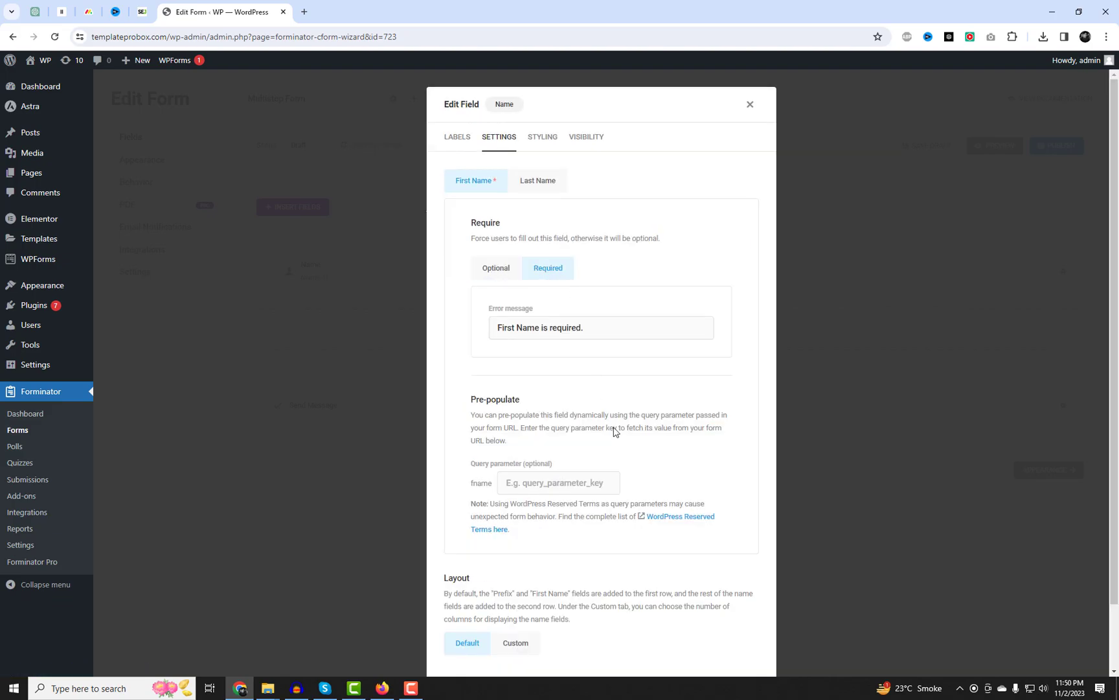
{"action": "scroll", "coordinate": [641, 525], "scroll_direction": "down", "scroll_amount": 2}
{"action": "left_click", "coordinate": [738, 635]}
{"action": "left_click", "coordinate": [674, 336]}
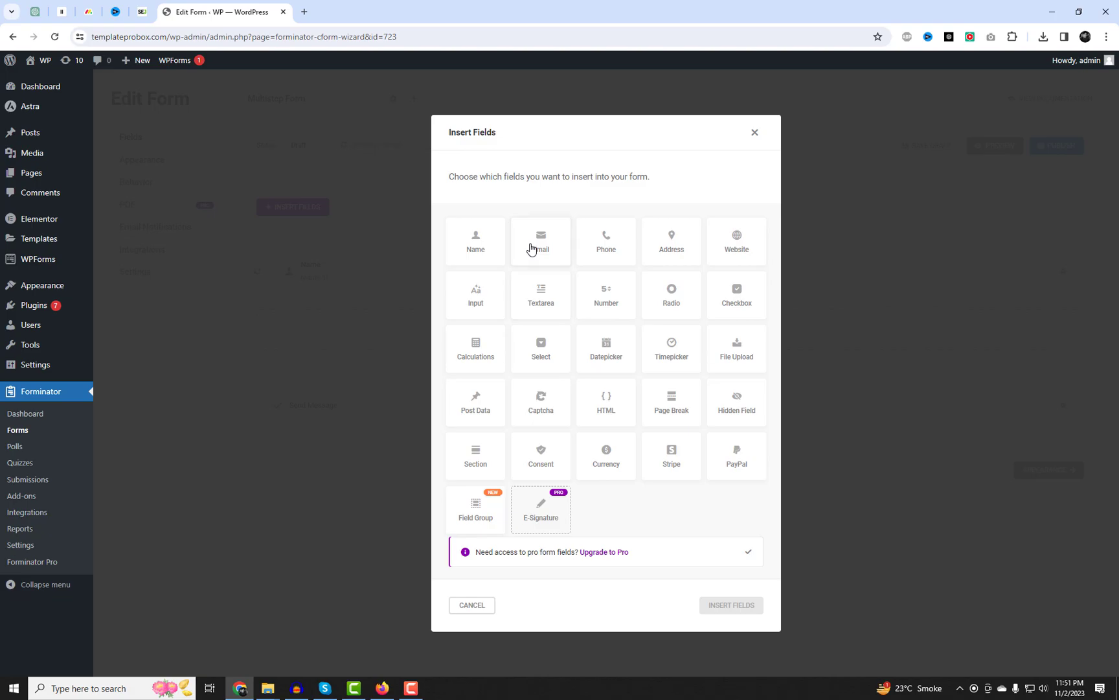
Add Email and Phone fields to the form.
{"action": "left_click", "coordinate": [530, 248]}
{"action": "left_click", "coordinate": [618, 258]}
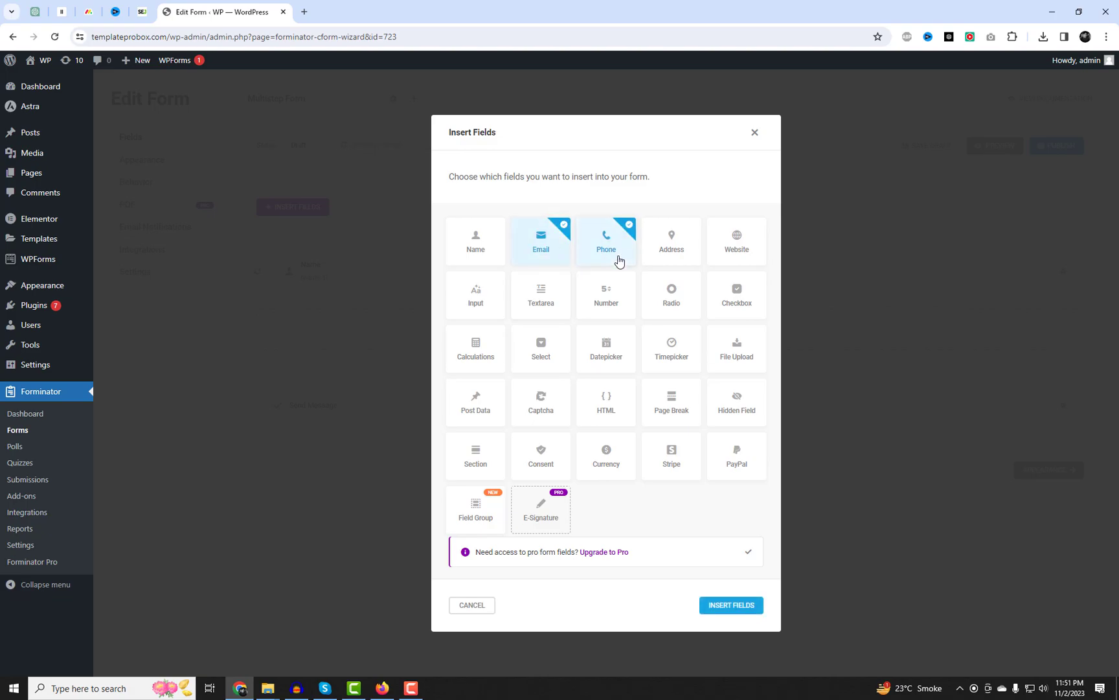
{"action": "left_click", "coordinate": [738, 603]}
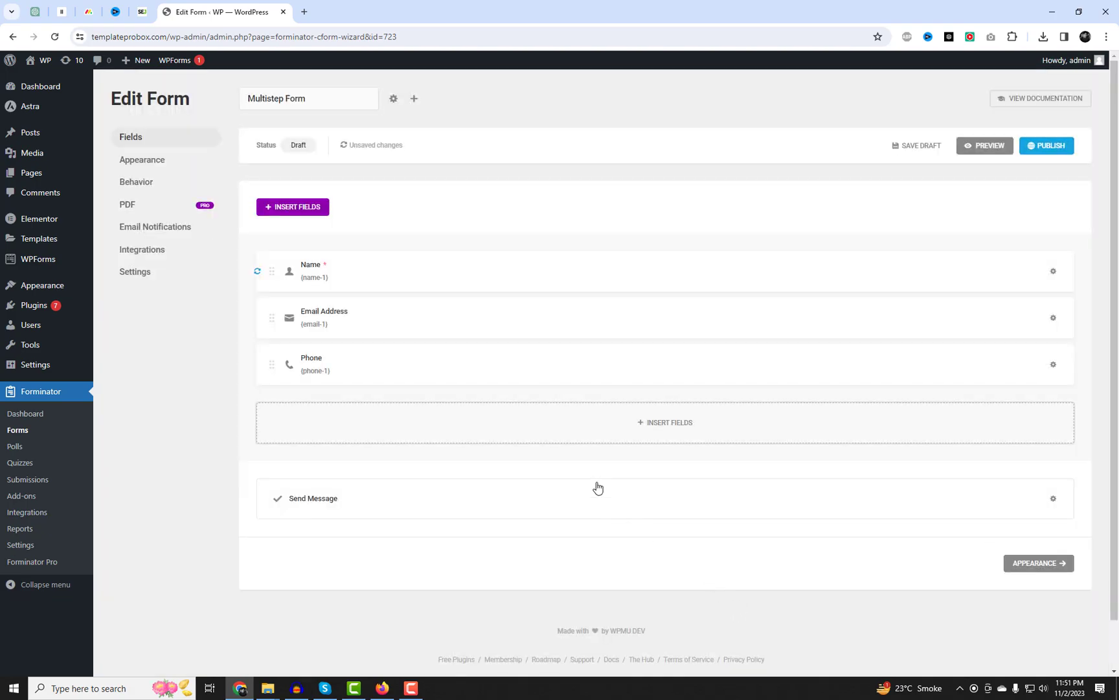
Clear the Email Address placeholder and make the field required.
{"action": "left_click", "coordinate": [570, 323]}
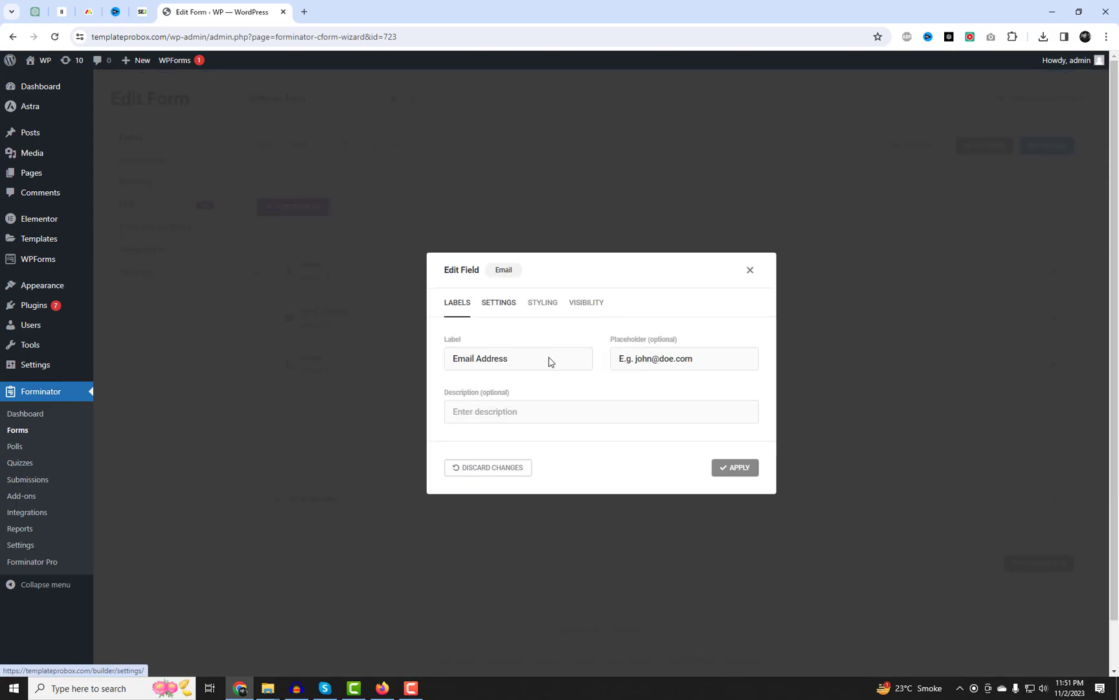
{"action": "left_click_drag", "start_coordinate": [697, 360], "coordinate": [593, 358]}
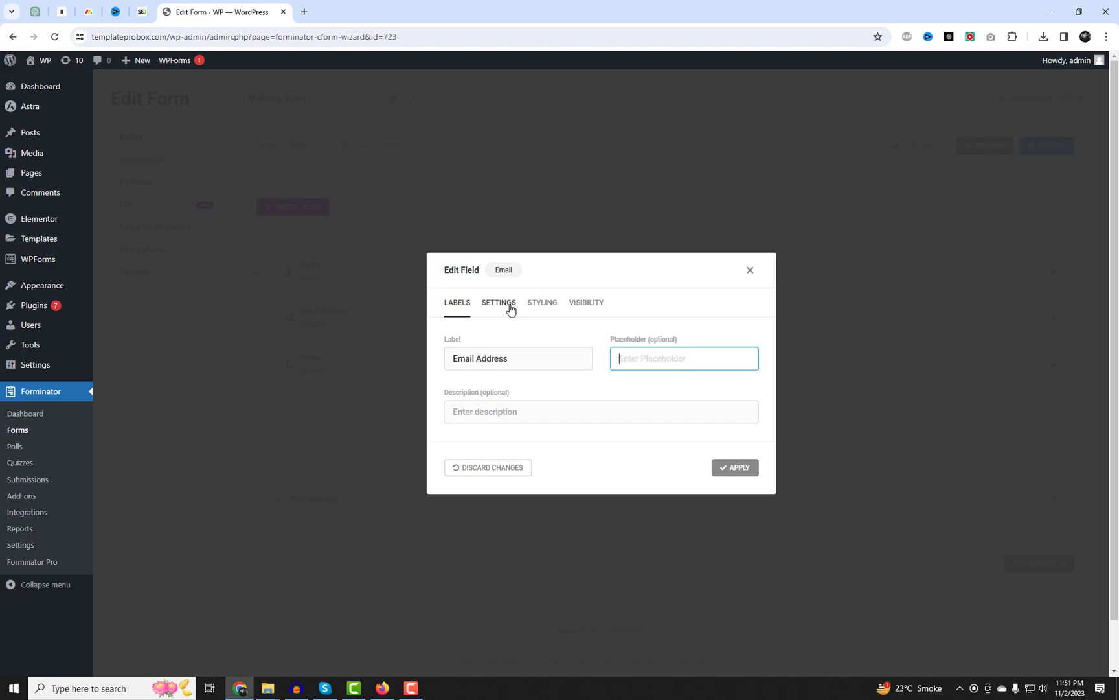
{"action": "left_click", "coordinate": [509, 304]}
{"action": "left_click", "coordinate": [523, 277]}
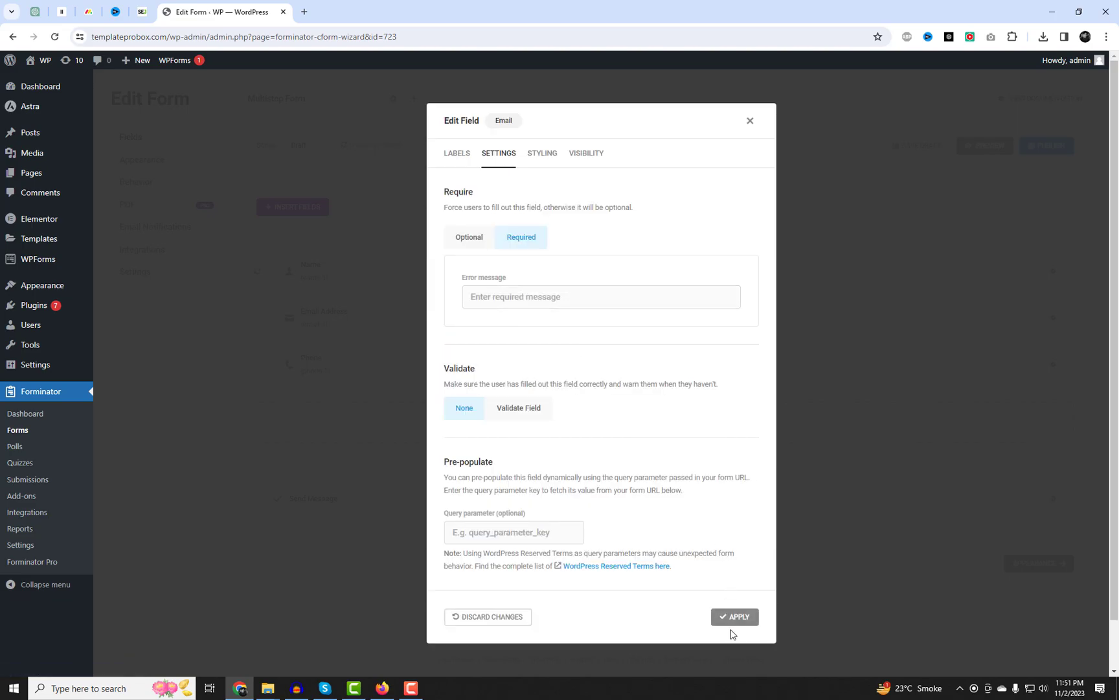
{"action": "left_click", "coordinate": [736, 621]}
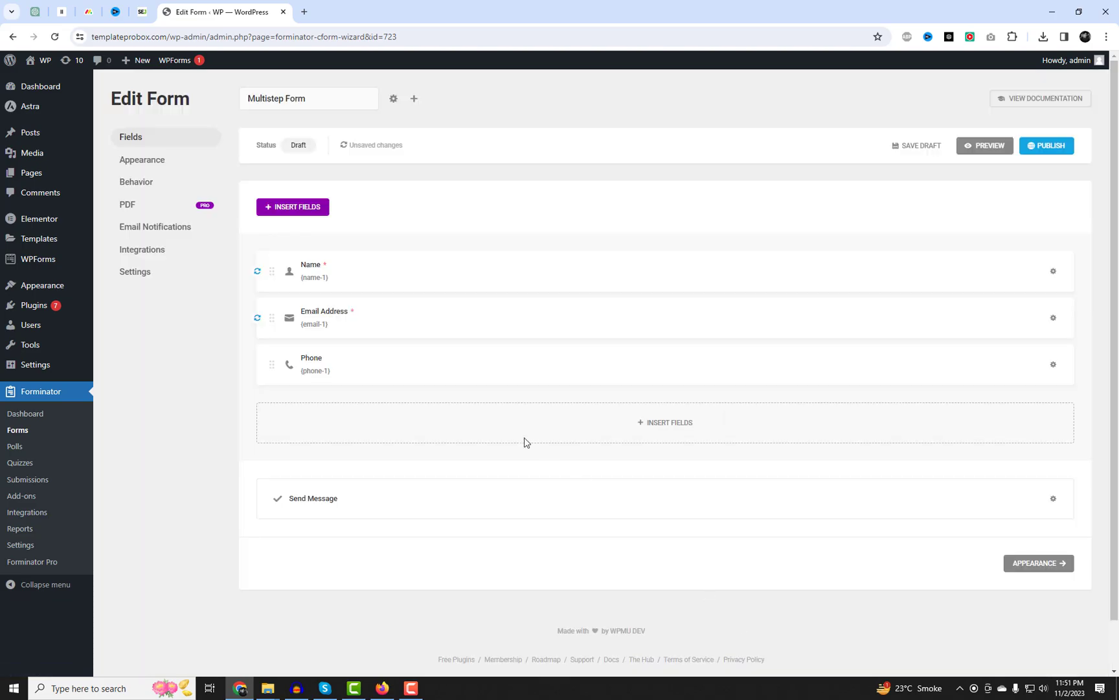
Give the Phone field International validation and move it beside Email Address.
{"action": "left_click", "coordinate": [617, 369]}
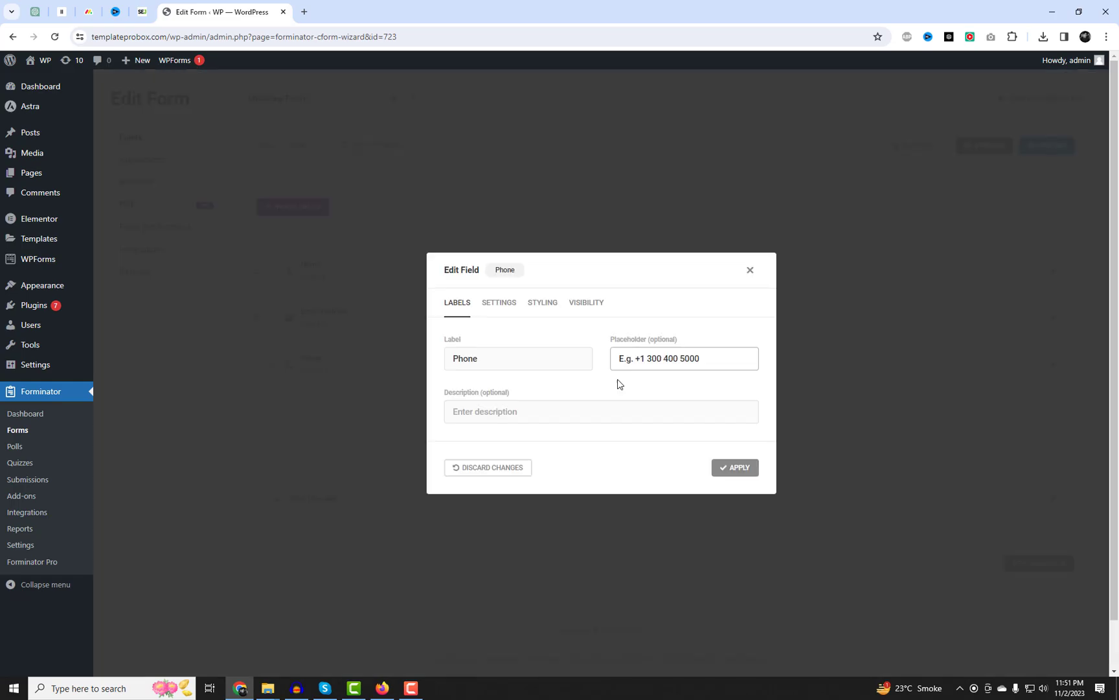
{"action": "left_click", "coordinate": [495, 310]}
{"action": "left_click", "coordinate": [522, 371]}
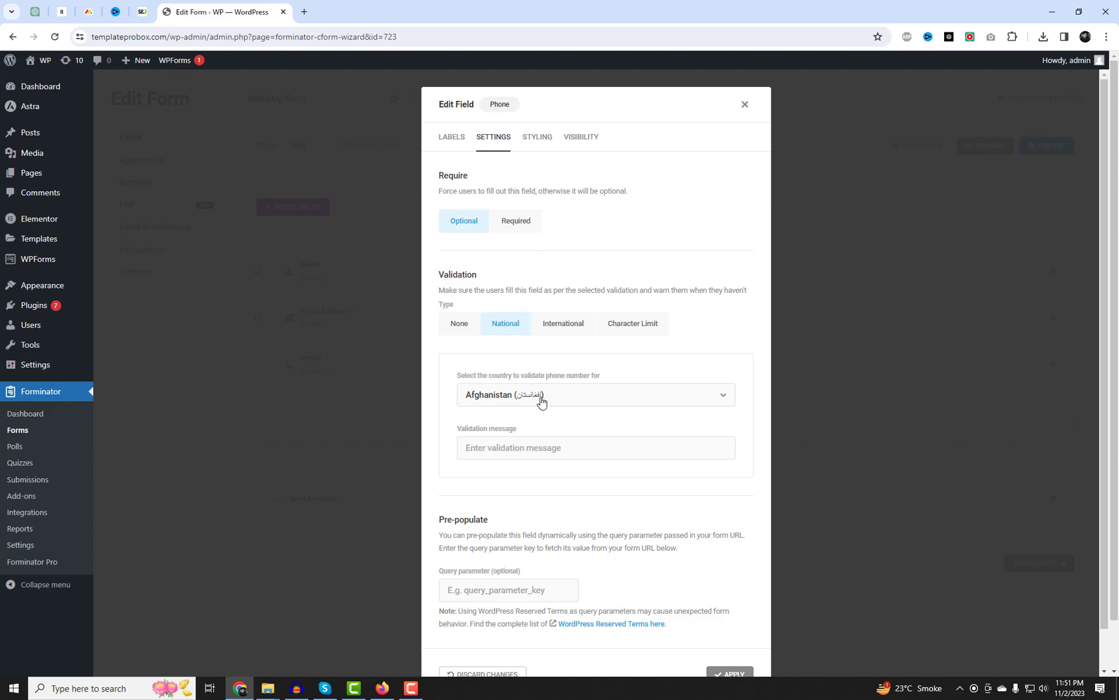
{"action": "left_click", "coordinate": [561, 334]}
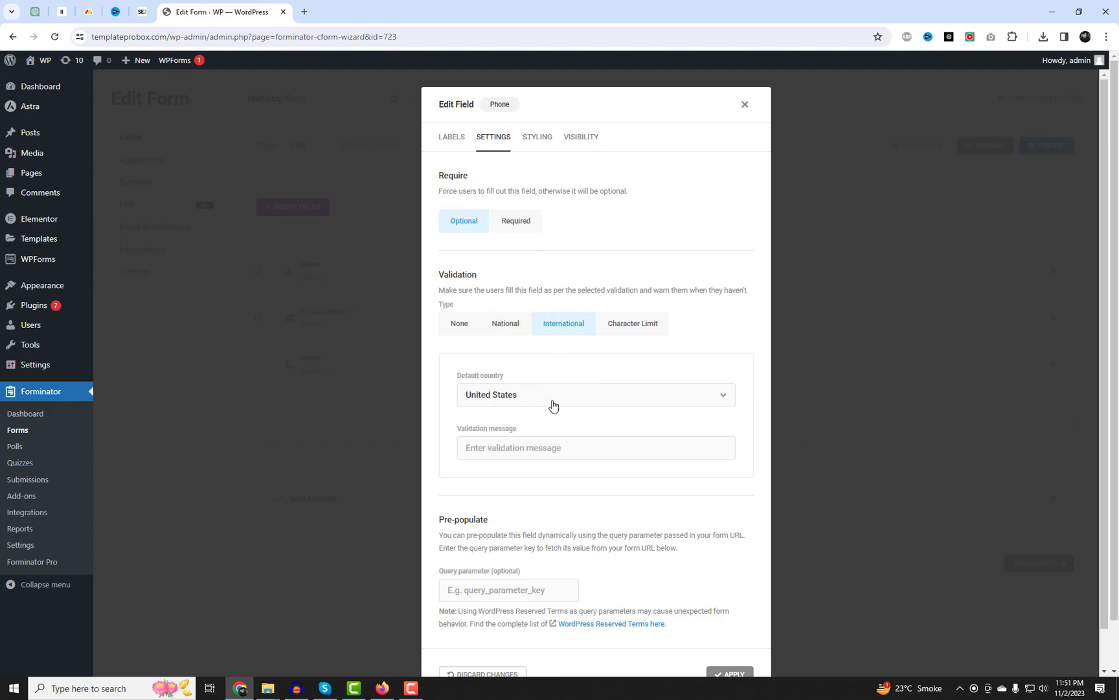
{"action": "left_click", "coordinate": [640, 331]}
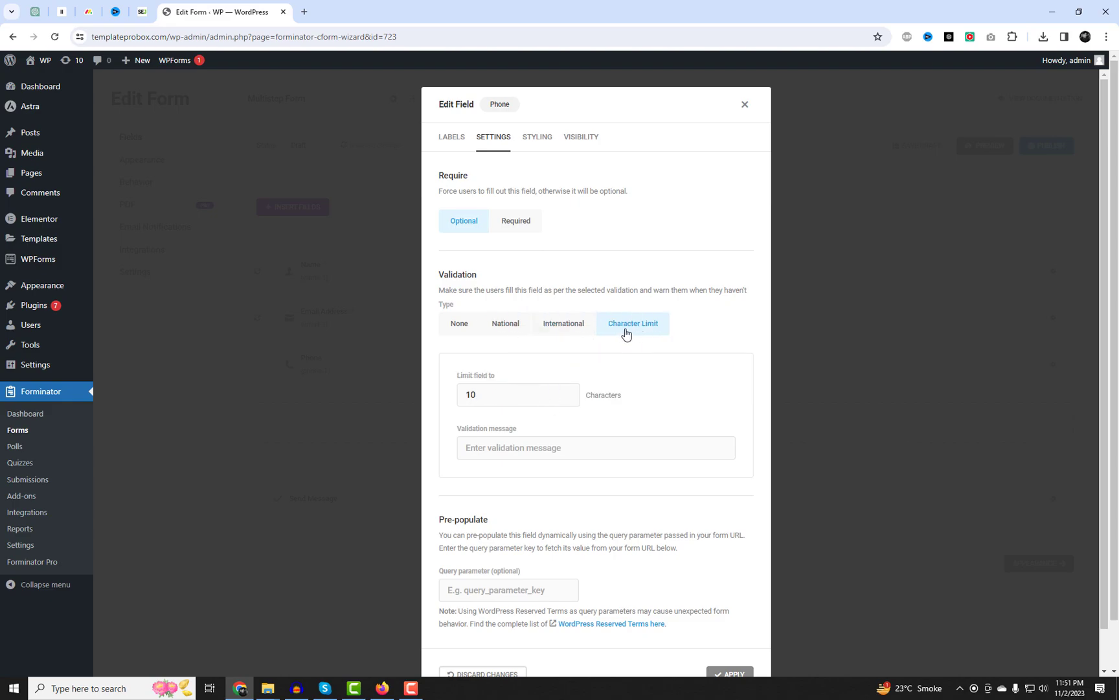
{"action": "left_click", "coordinate": [576, 330]}
{"action": "scroll", "coordinate": [642, 493], "scroll_direction": "down", "scroll_amount": 1}
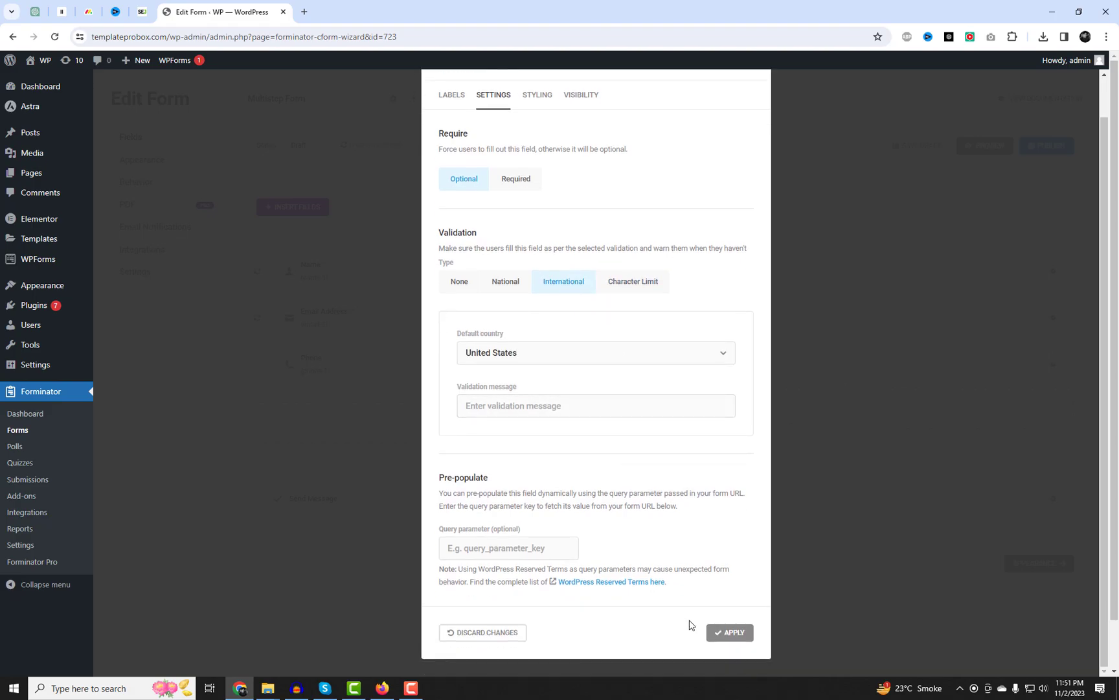
{"action": "left_click", "coordinate": [728, 633]}
{"action": "left_click_drag", "start_coordinate": [282, 363], "coordinate": [1082, 324]}
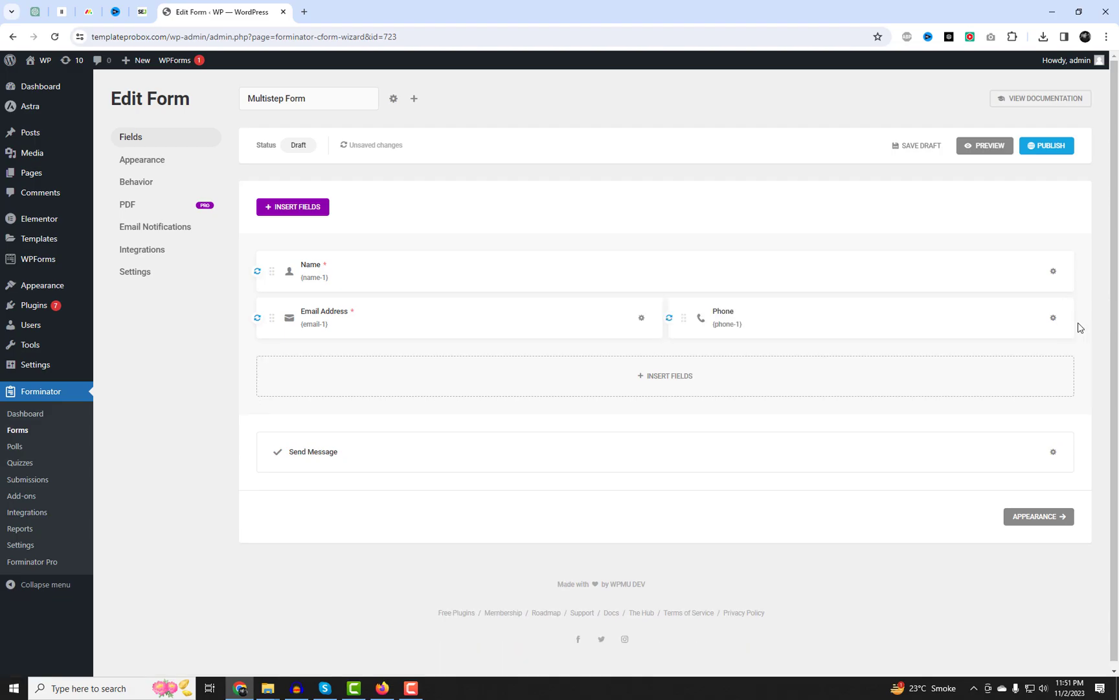
Add a Page Break after the Email and Phone row.
{"action": "left_click", "coordinate": [296, 208]}
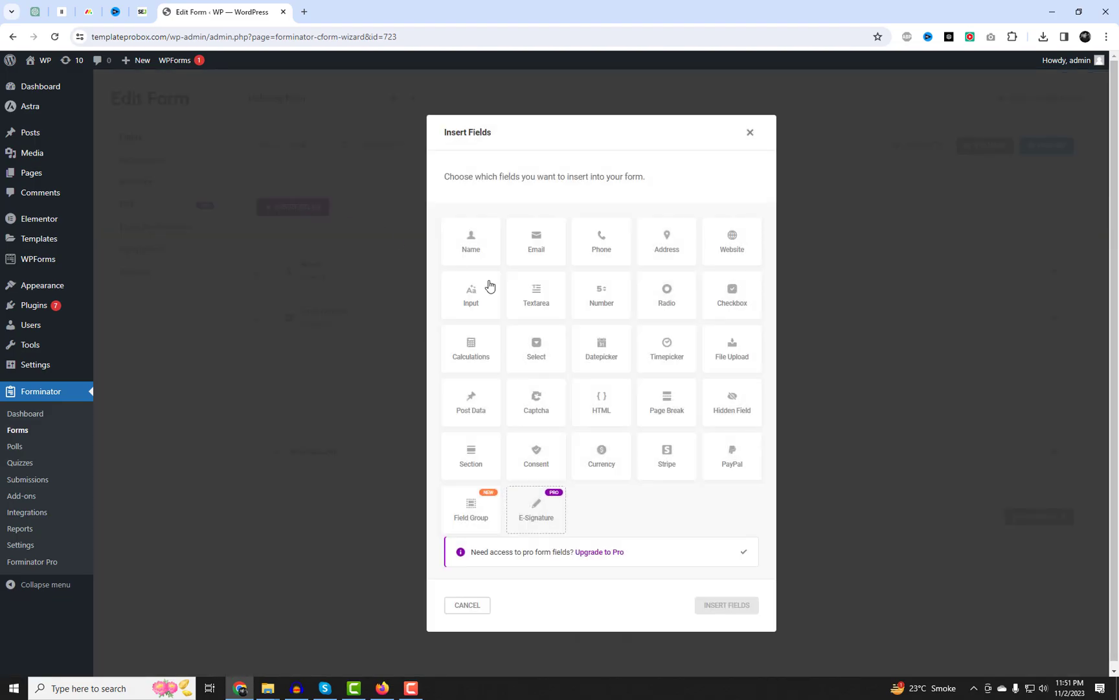
{"action": "left_click", "coordinate": [671, 418]}
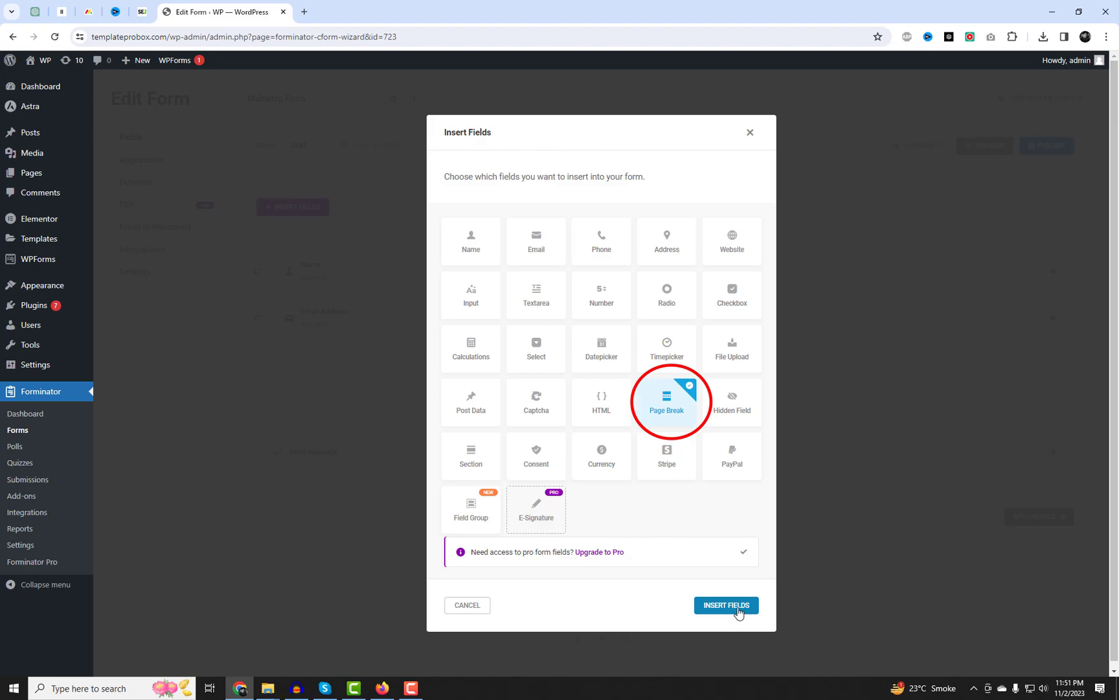
{"action": "left_click", "coordinate": [738, 612]}
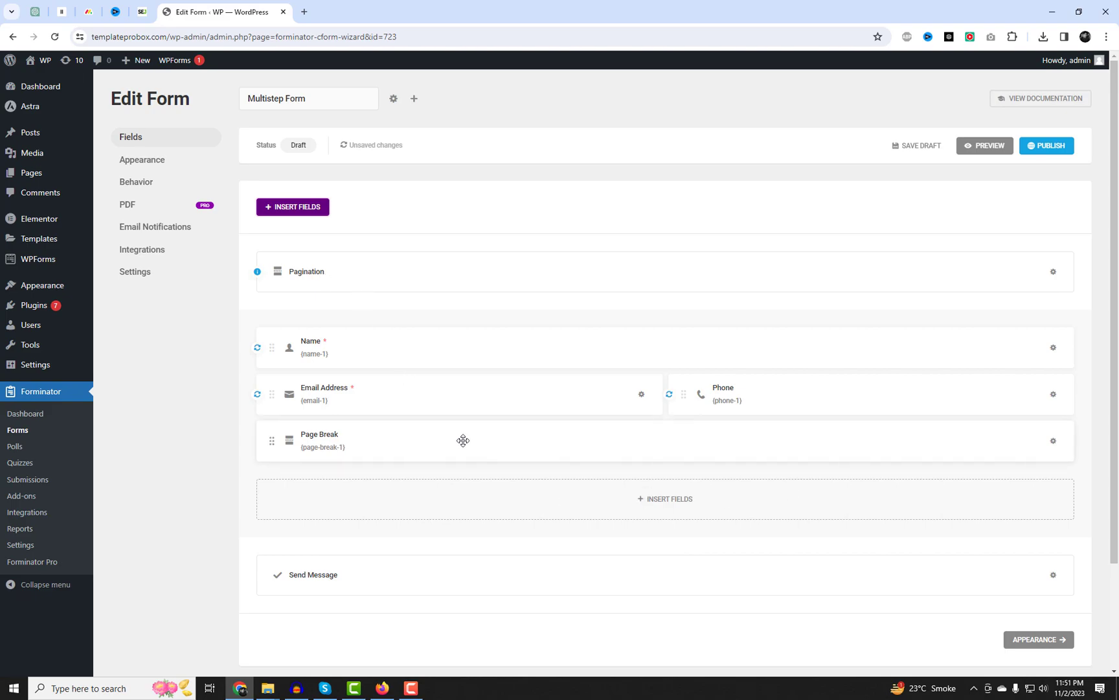
Set the form's pagination progress indicator to a Progress Bar.
{"action": "left_click", "coordinate": [331, 283]}
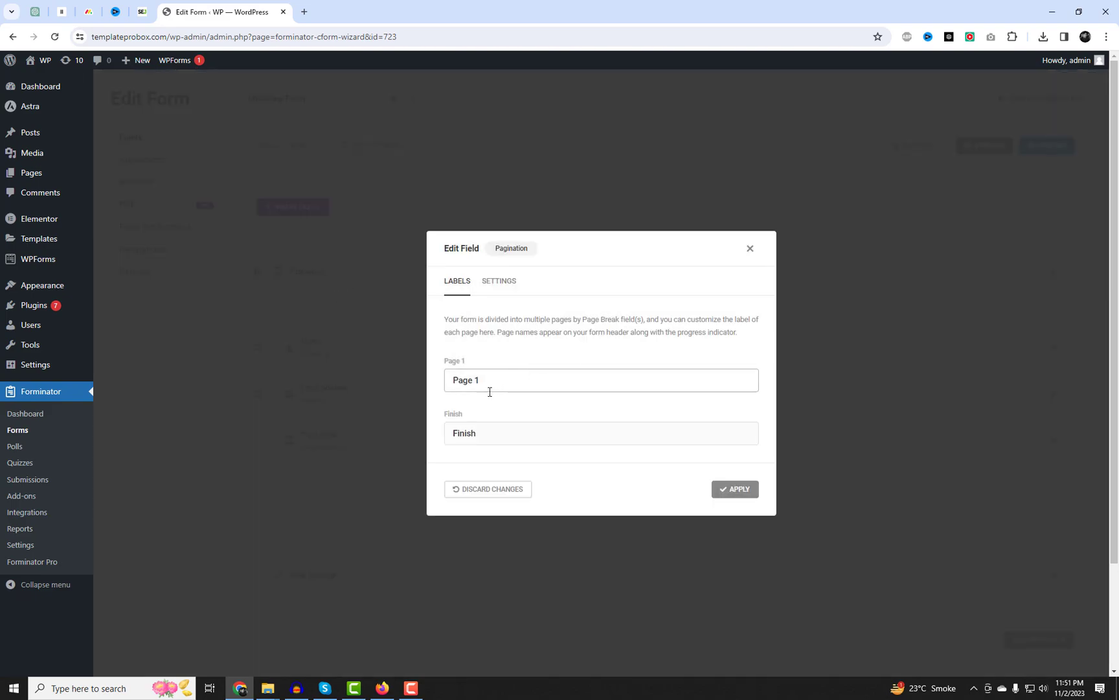
{"action": "left_click", "coordinate": [501, 285]}
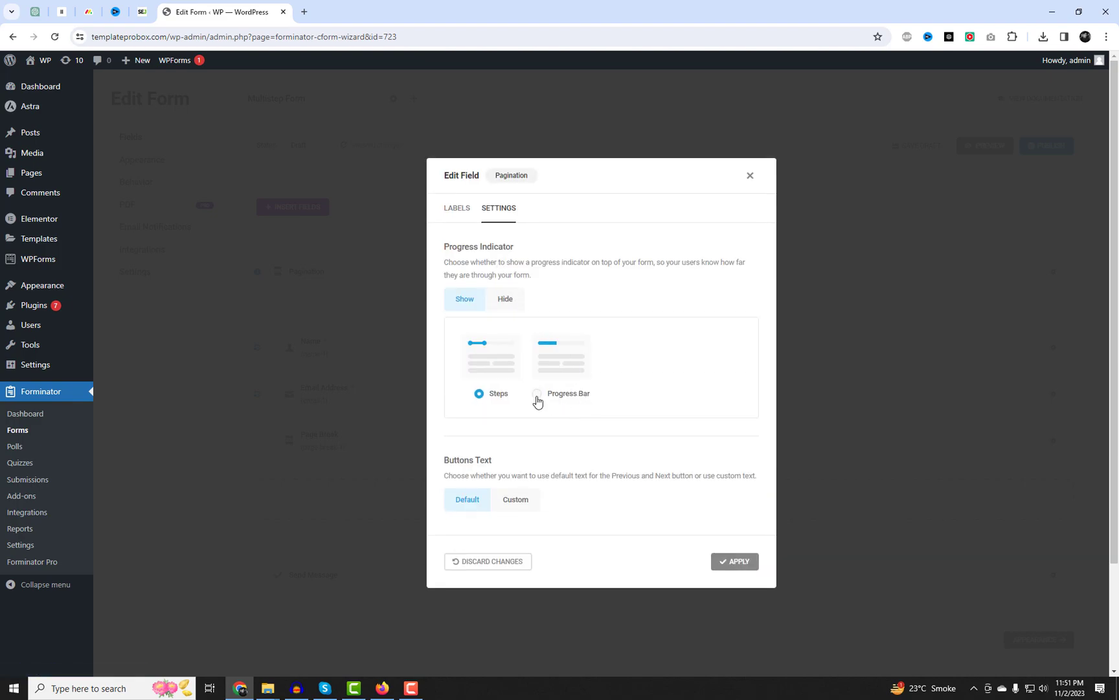
{"action": "left_click", "coordinate": [539, 395]}
{"action": "left_click", "coordinate": [741, 573]}
{"action": "scroll", "coordinate": [648, 526], "scroll_direction": "down", "scroll_amount": 2}
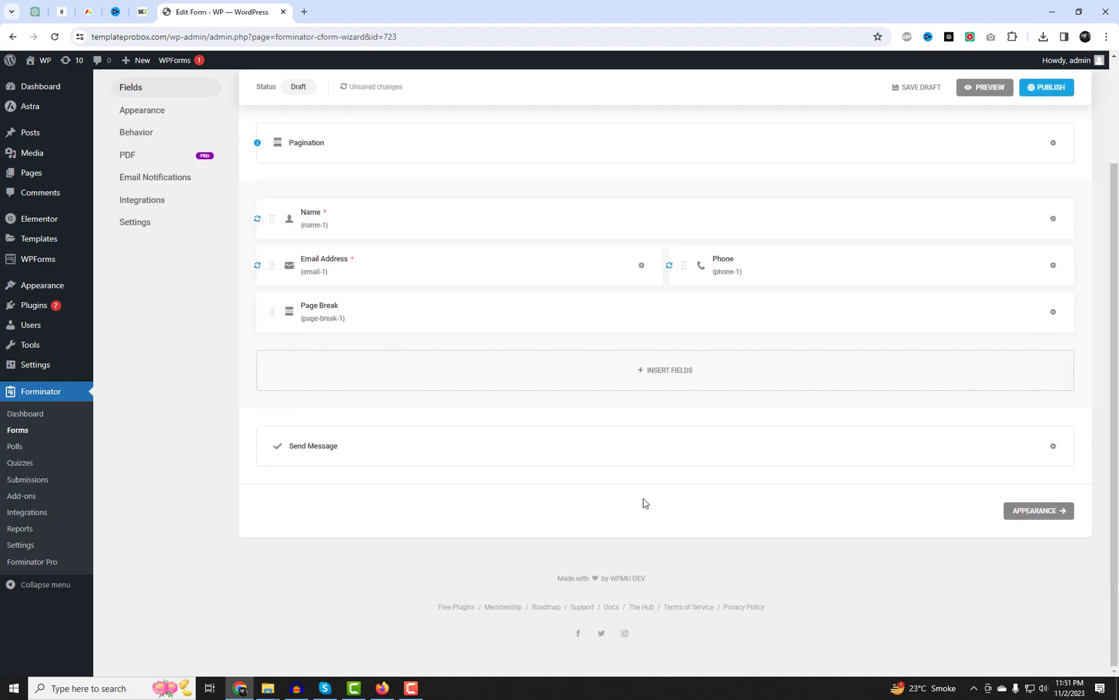
Add Datepicker, Timepicker and Radio fields to the form.
{"action": "left_click", "coordinate": [665, 382]}
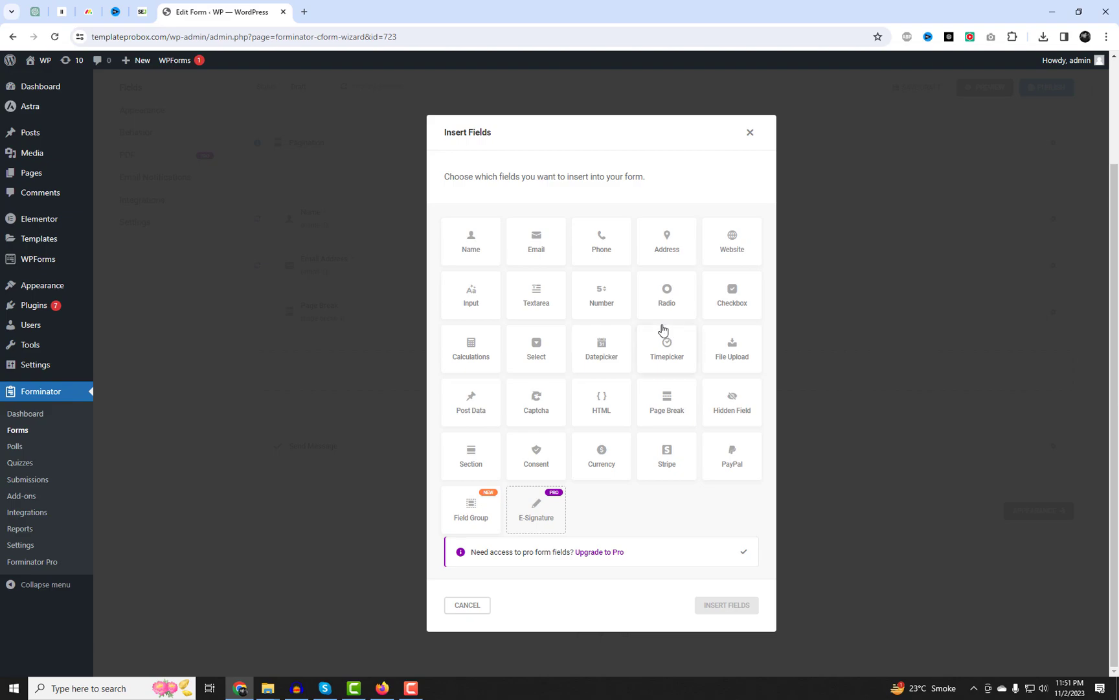
{"action": "left_click", "coordinate": [612, 351]}
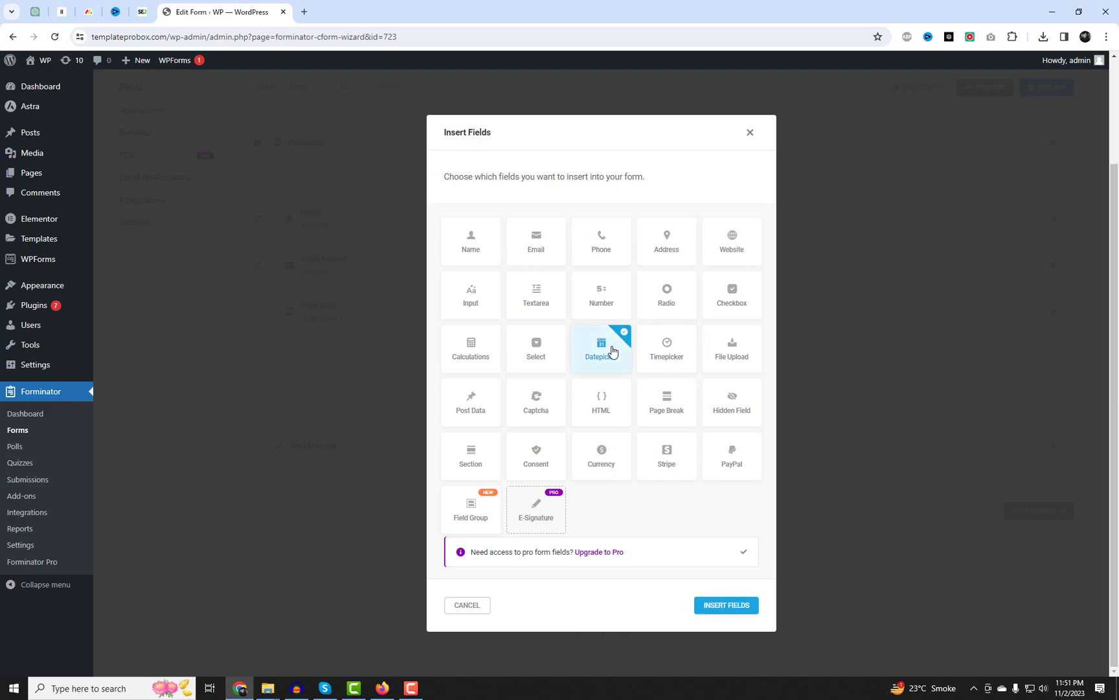
{"action": "left_click", "coordinate": [674, 356]}
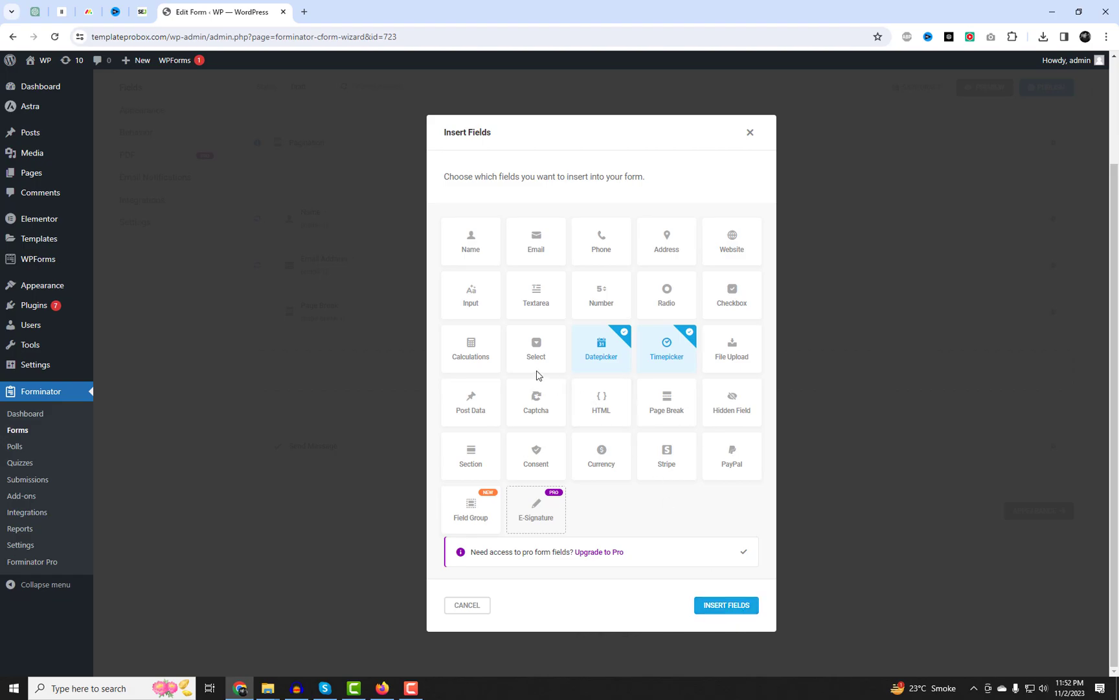
{"action": "left_click", "coordinate": [668, 301]}
{"action": "left_click", "coordinate": [726, 604]}
Relabel the Radio field 'Options' and add a third choice, 'Option 3'.
{"action": "left_click", "coordinate": [448, 390]}
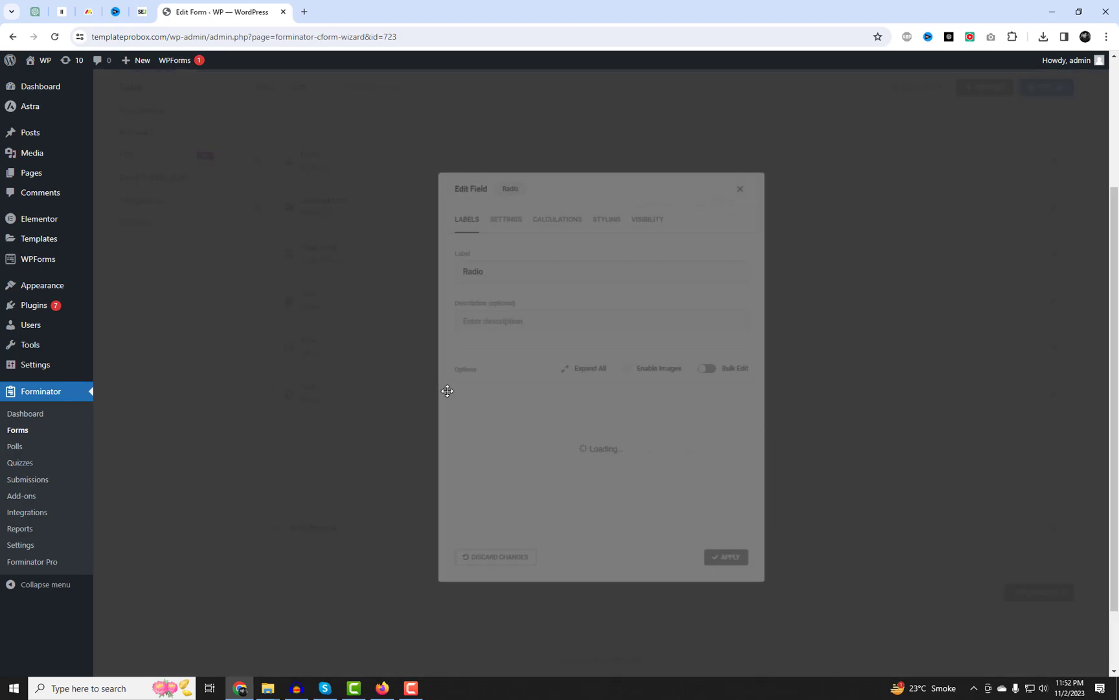
{"action": "double_click", "coordinate": [464, 247]}
{"action": "type", "text": "Options"}
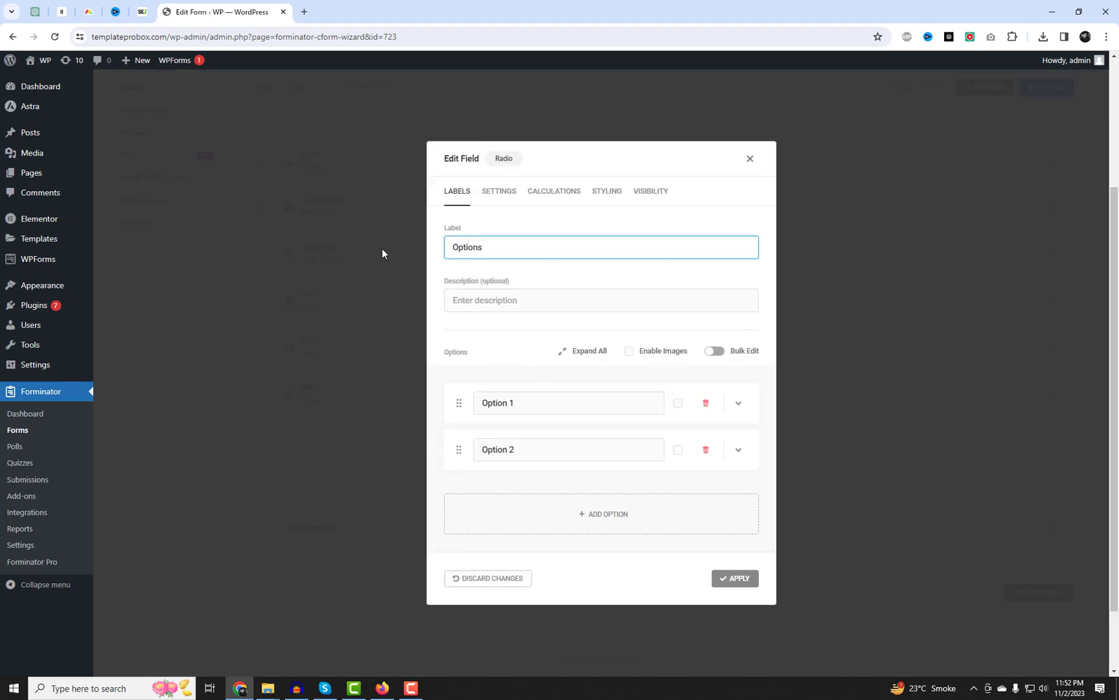
{"action": "left_click", "coordinate": [631, 511]}
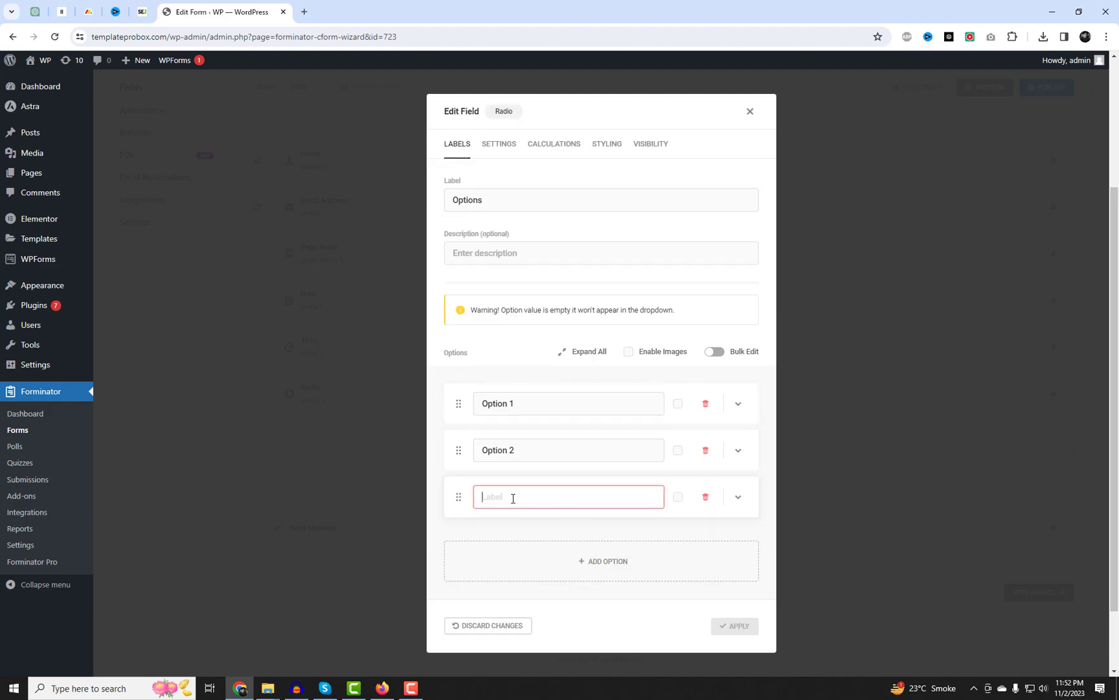
{"action": "type", "text": "Option 3"}
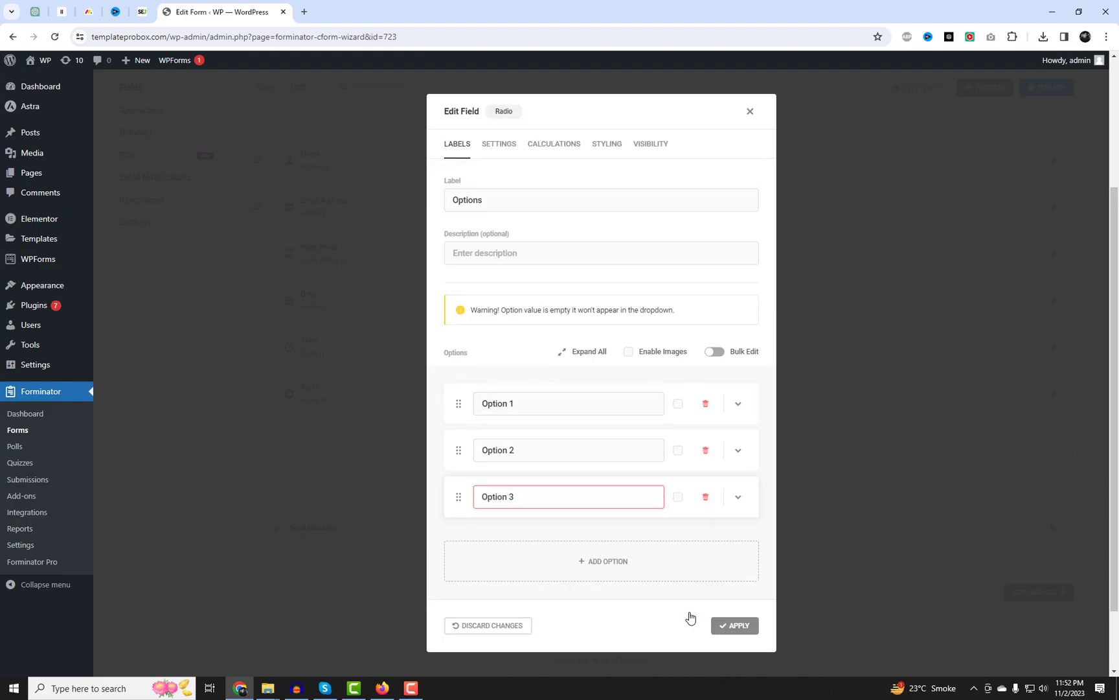
{"action": "left_click", "coordinate": [735, 623]}
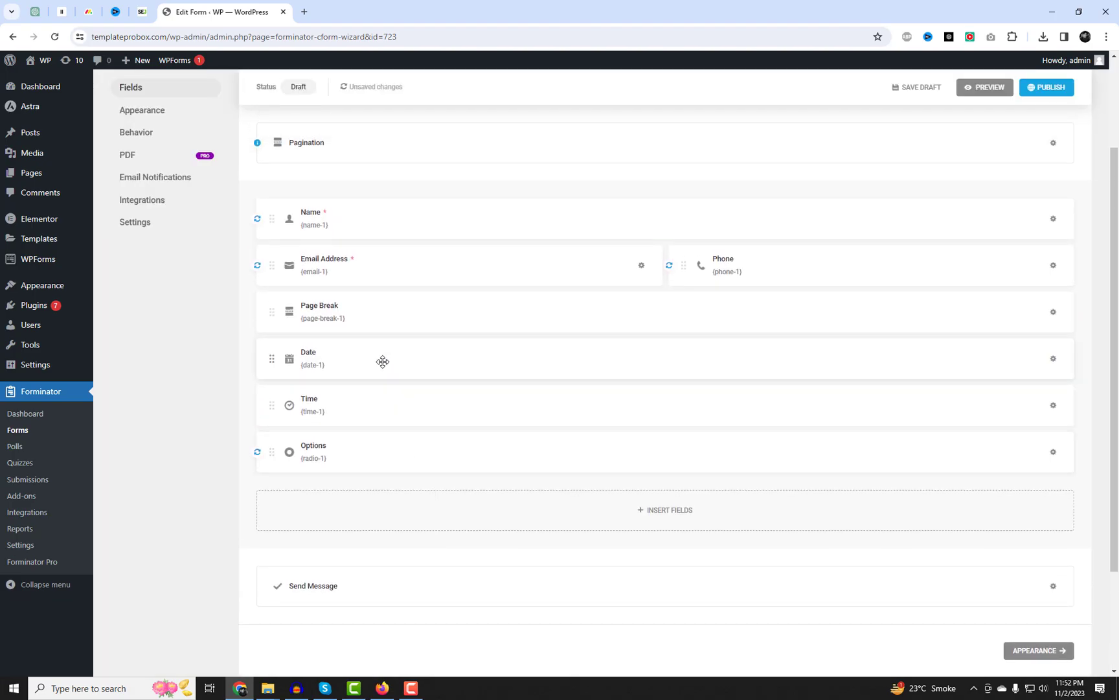
Give the Date field a Calendar picker in d-m-Y format, left optional.
{"action": "left_click", "coordinate": [383, 361]}
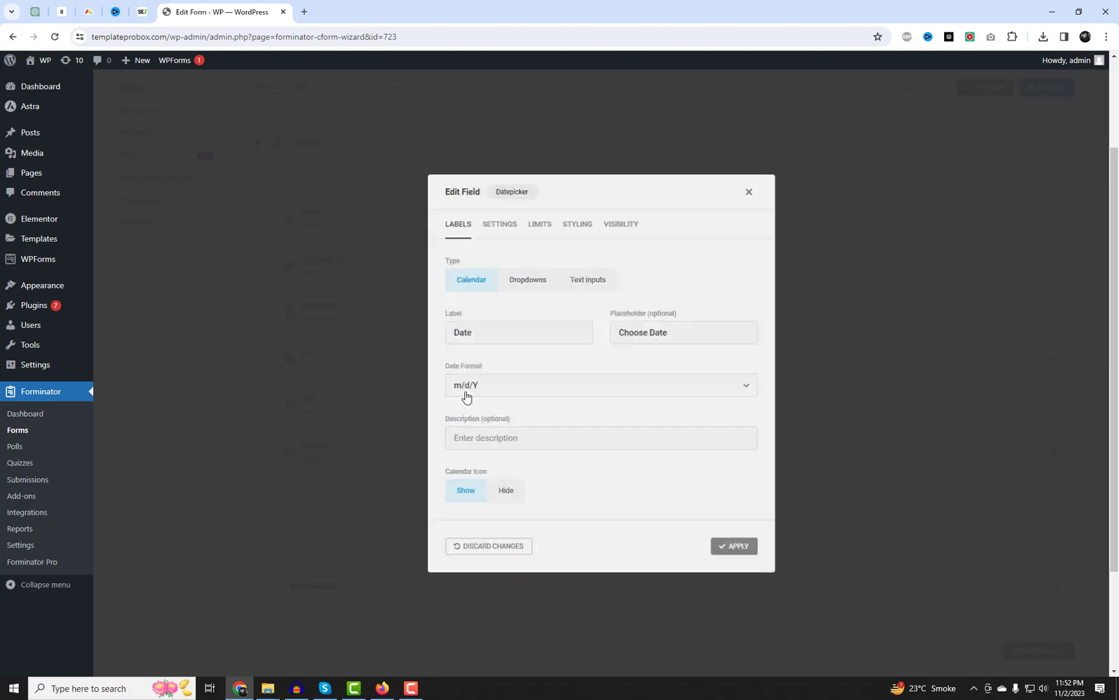
{"action": "left_click", "coordinate": [527, 278]}
{"action": "left_click", "coordinate": [593, 239]}
{"action": "left_click", "coordinate": [476, 237]}
{"action": "left_click", "coordinate": [522, 384]}
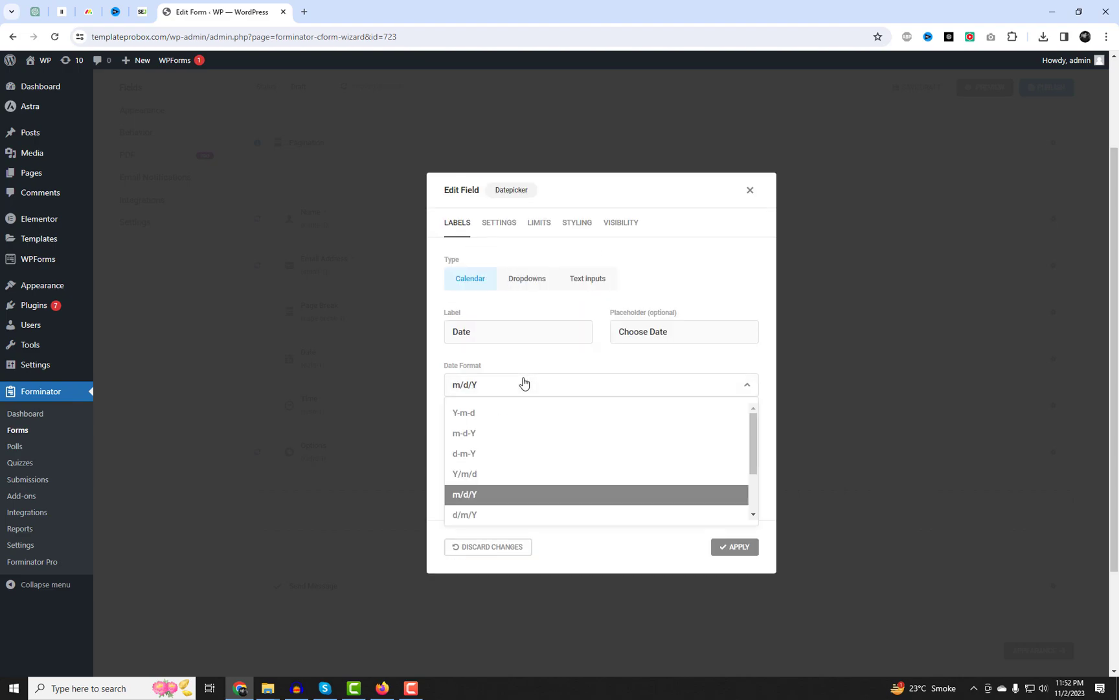
{"action": "left_click", "coordinate": [497, 460]}
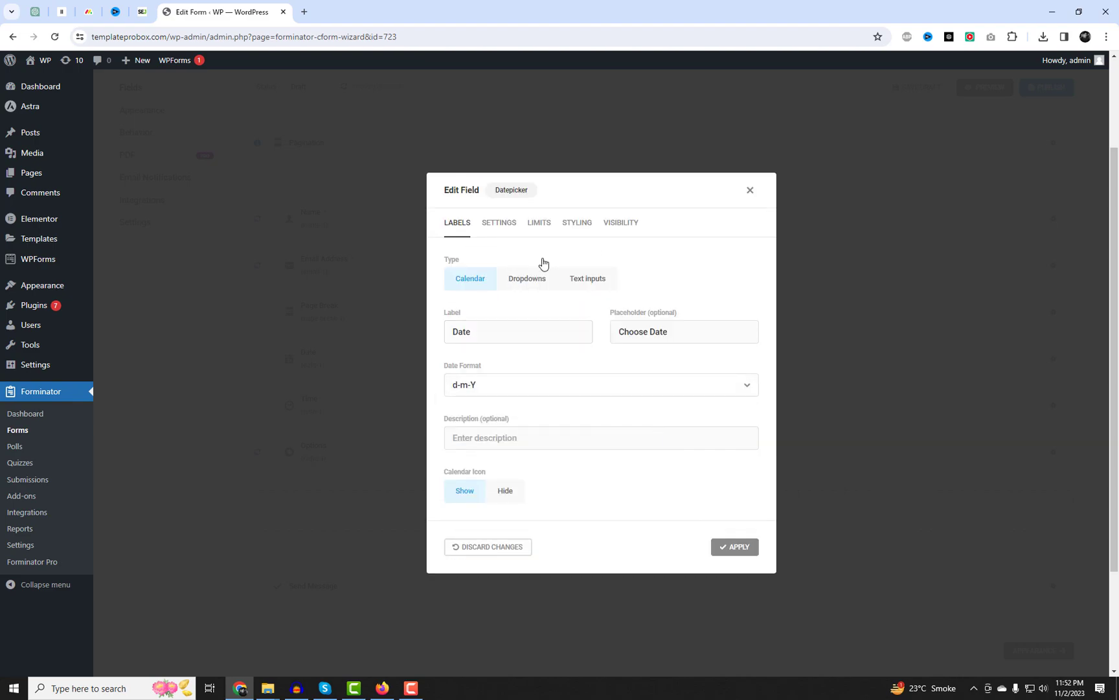
{"action": "left_click", "coordinate": [500, 222]}
{"action": "left_click", "coordinate": [521, 287]}
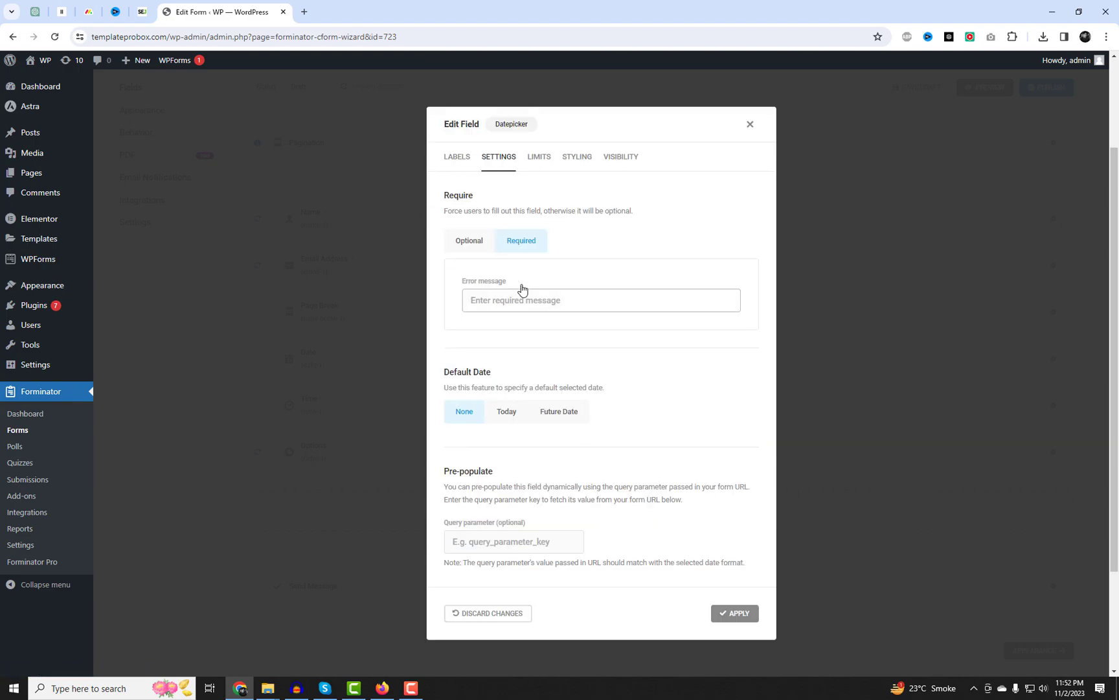
{"action": "left_click", "coordinate": [465, 242]}
{"action": "left_click", "coordinate": [724, 572]}
Set the Time field to dropdown entry in 24-hour format.
{"action": "left_click", "coordinate": [549, 407]}
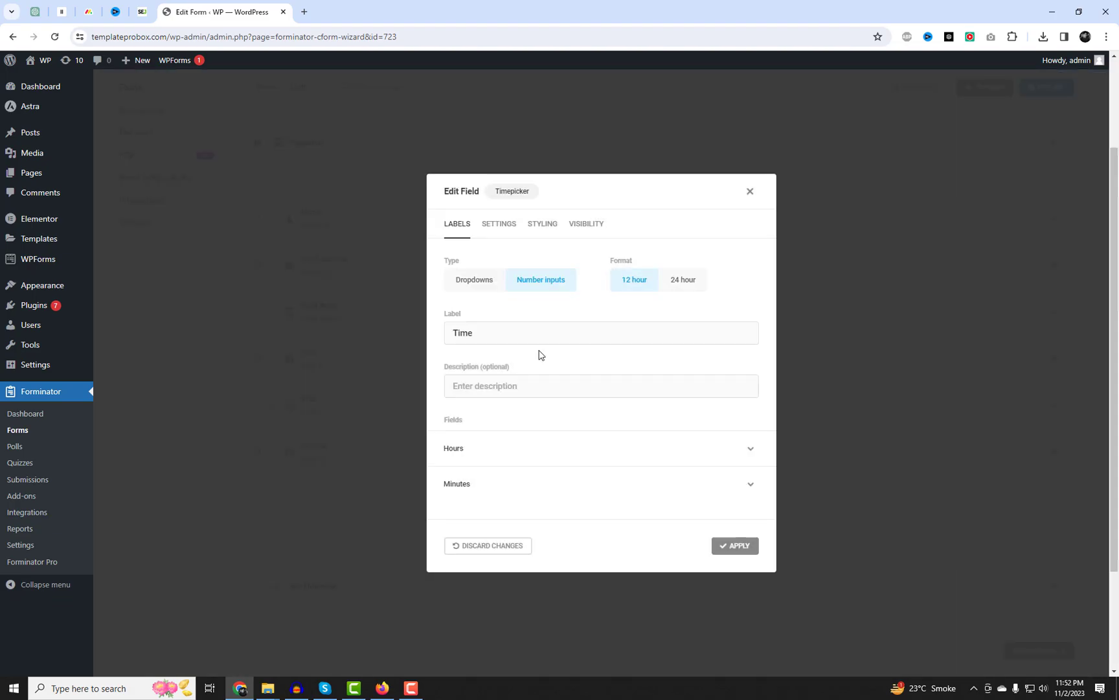
{"action": "left_click", "coordinate": [472, 291]}
{"action": "left_click", "coordinate": [532, 285]}
{"action": "left_click", "coordinate": [483, 285]}
{"action": "left_click", "coordinate": [688, 283]}
{"action": "left_click", "coordinate": [741, 546]}
{"action": "left_click", "coordinate": [675, 519]}
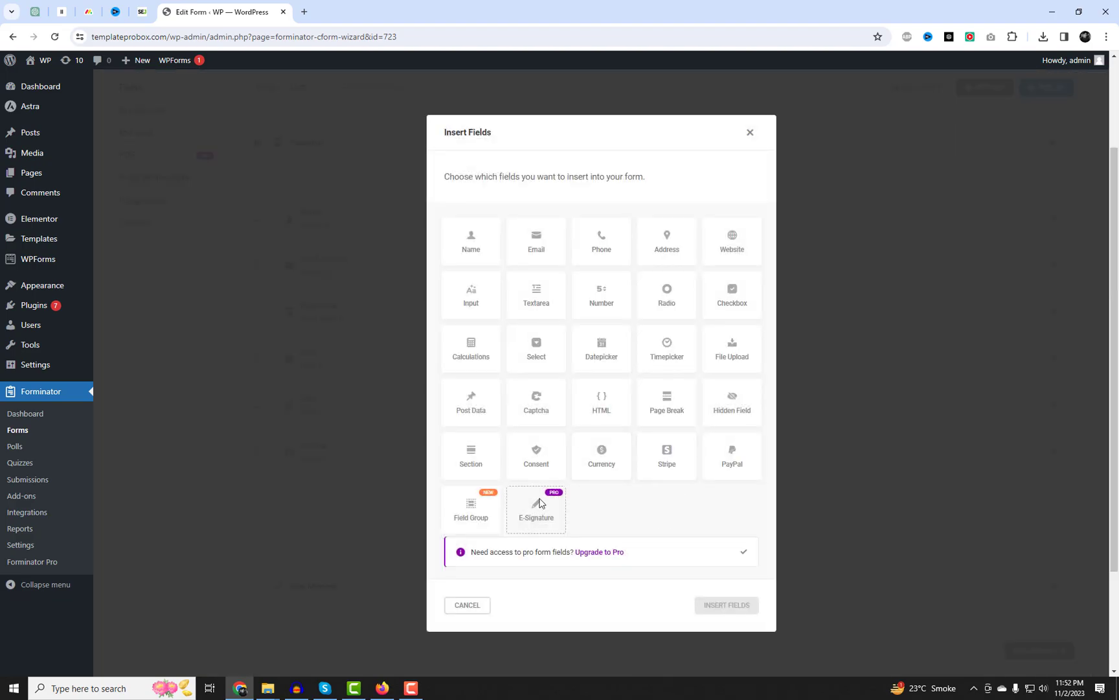
Add a second Page Break, leaving the pagination settings unchanged.
{"action": "left_click", "coordinate": [666, 408]}
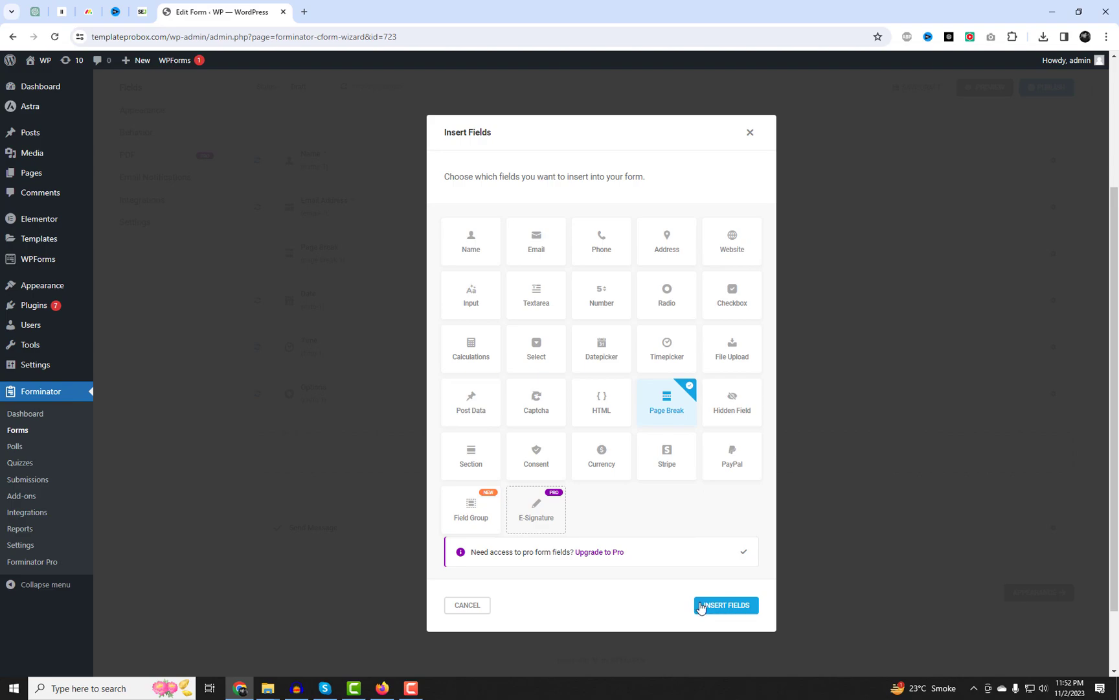
{"action": "left_click", "coordinate": [725, 605]}
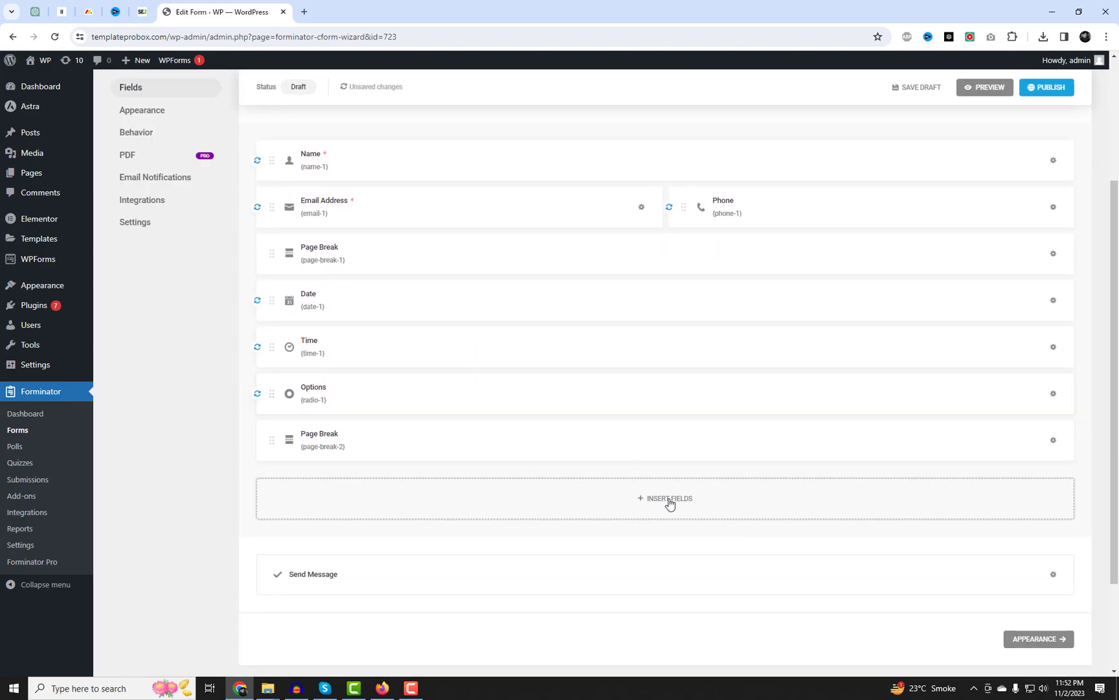
{"action": "left_click", "coordinate": [367, 204]}
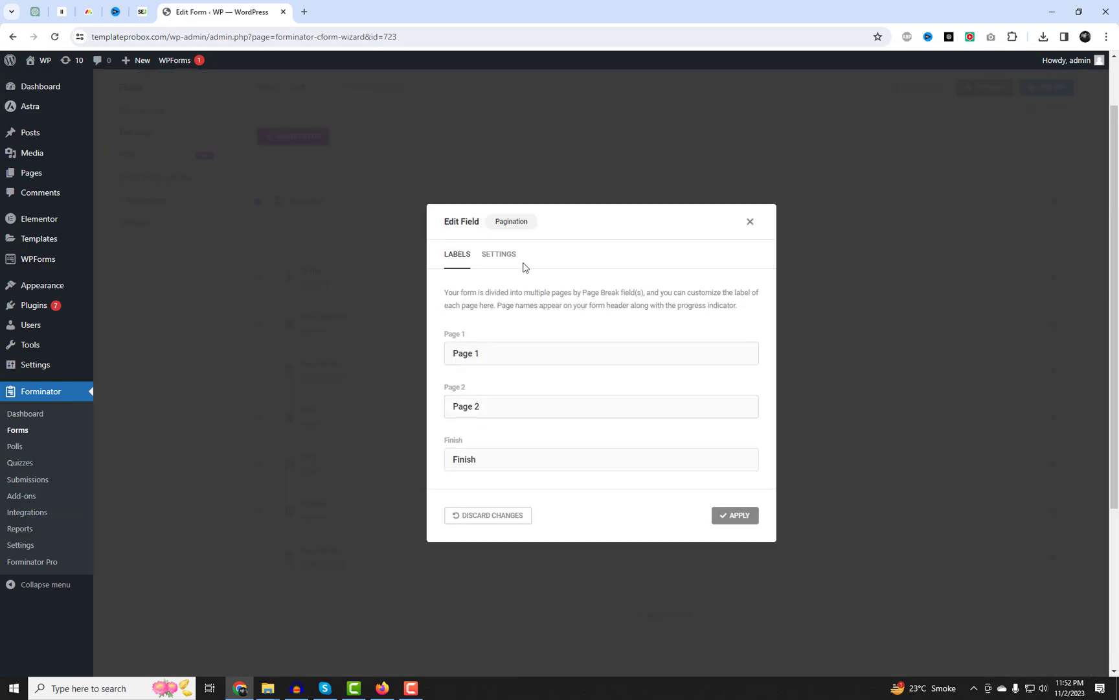
{"action": "left_click", "coordinate": [500, 254]}
{"action": "left_click", "coordinate": [751, 184]}
{"action": "scroll", "coordinate": [622, 591], "scroll_direction": "down", "scroll_amount": 2}
Add an Address field without the Apartment or State/Province parts.
{"action": "left_click", "coordinate": [677, 459]}
{"action": "left_click", "coordinate": [670, 239]}
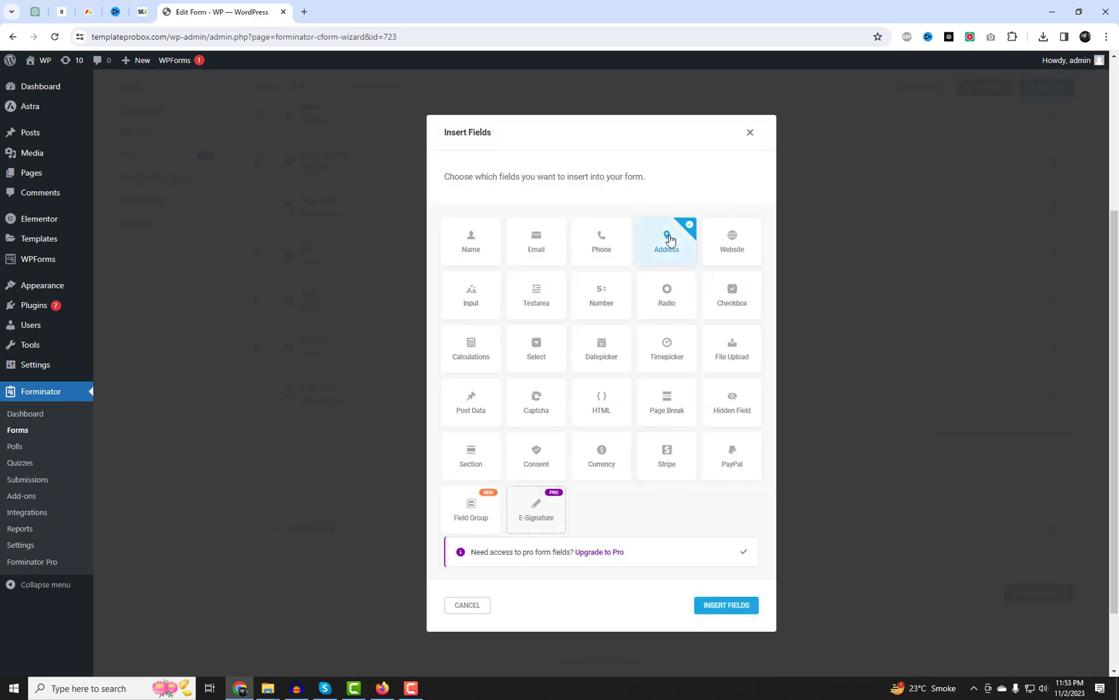
{"action": "left_click", "coordinate": [730, 611]}
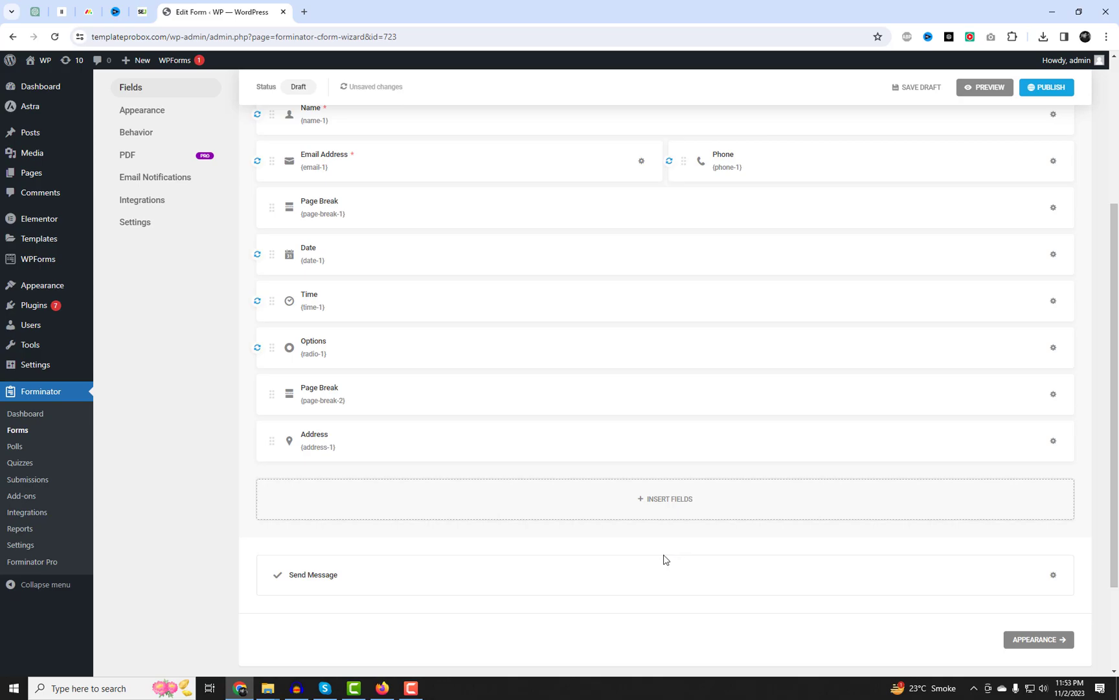
{"action": "left_click", "coordinate": [452, 396]}
{"action": "left_click", "coordinate": [454, 327]}
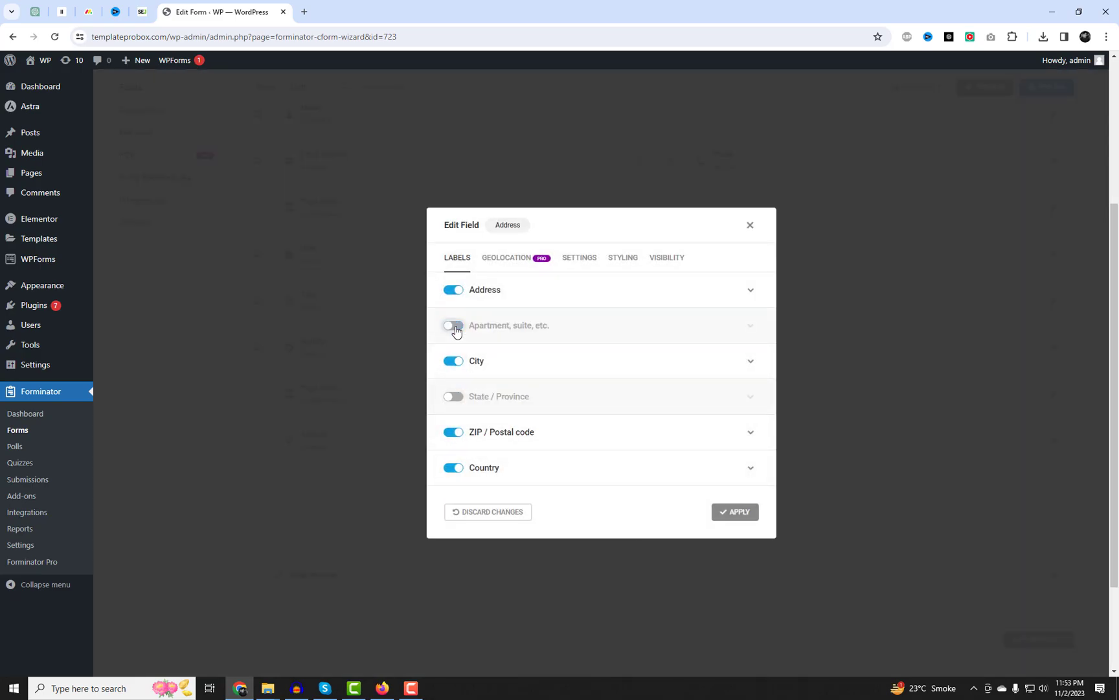
{"action": "left_click", "coordinate": [741, 517]}
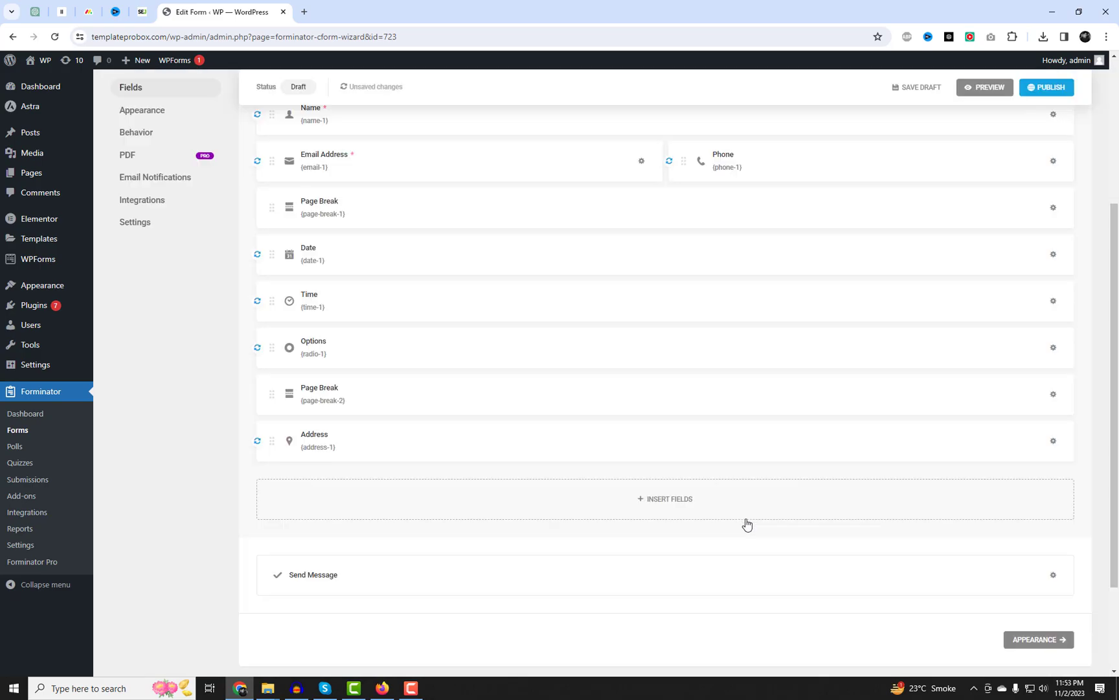
{"action": "left_click", "coordinate": [667, 503]}
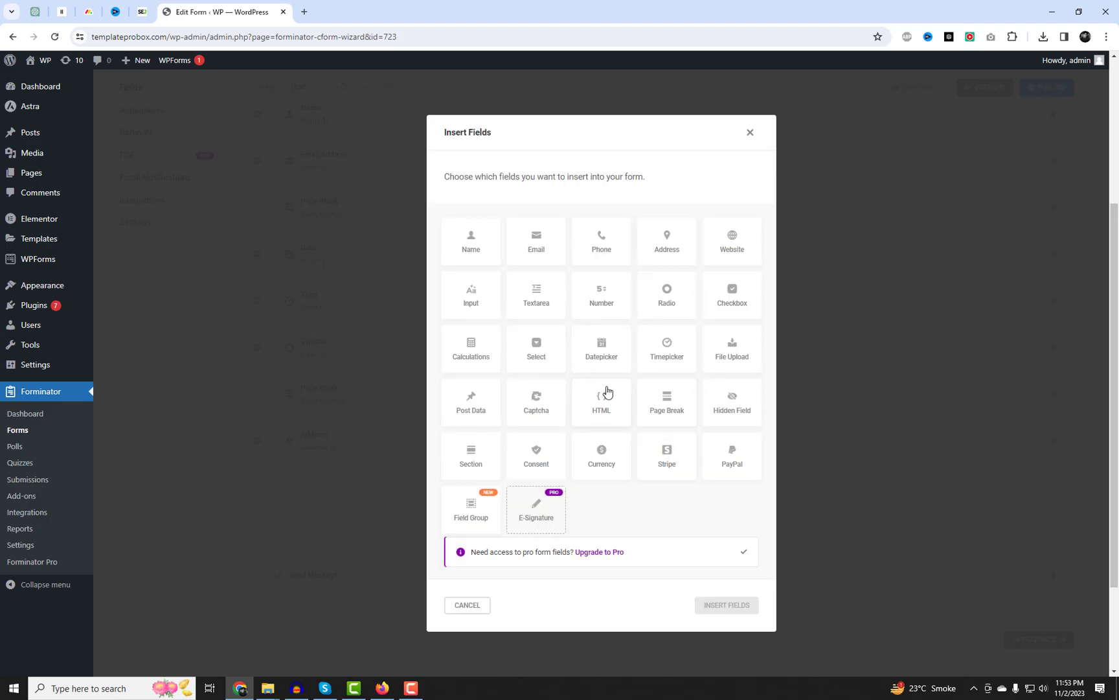
Add a third Page Break, then a Textarea and a Consent field after Address.
{"action": "left_click", "coordinate": [663, 407]}
{"action": "left_click", "coordinate": [726, 604]}
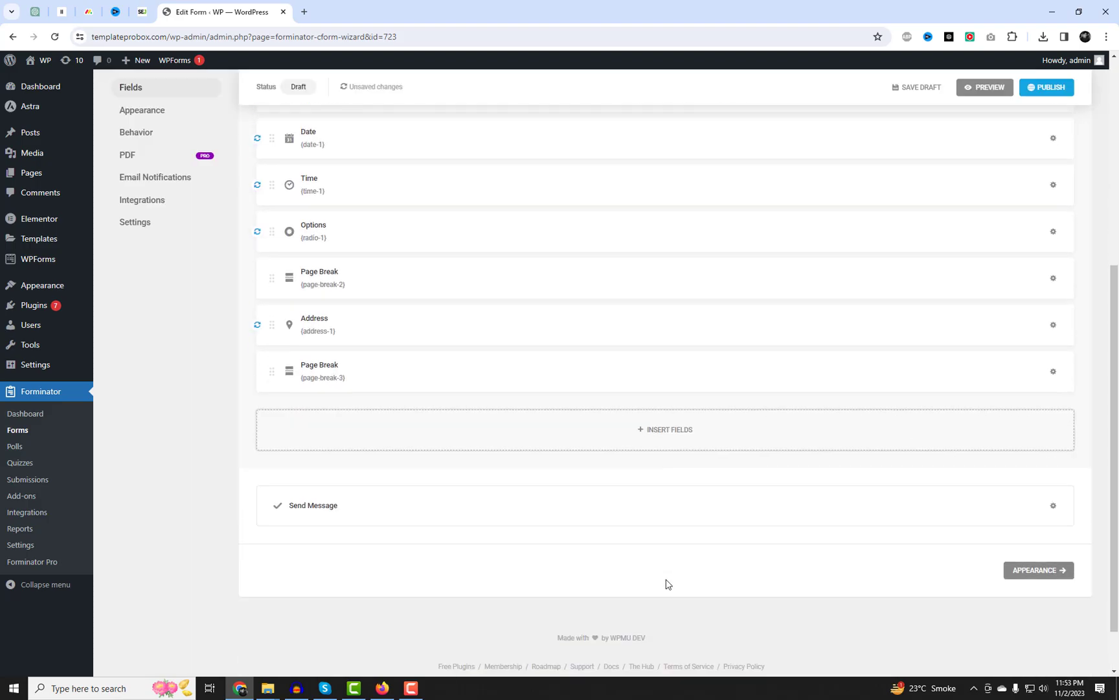
{"action": "left_click", "coordinate": [674, 439]}
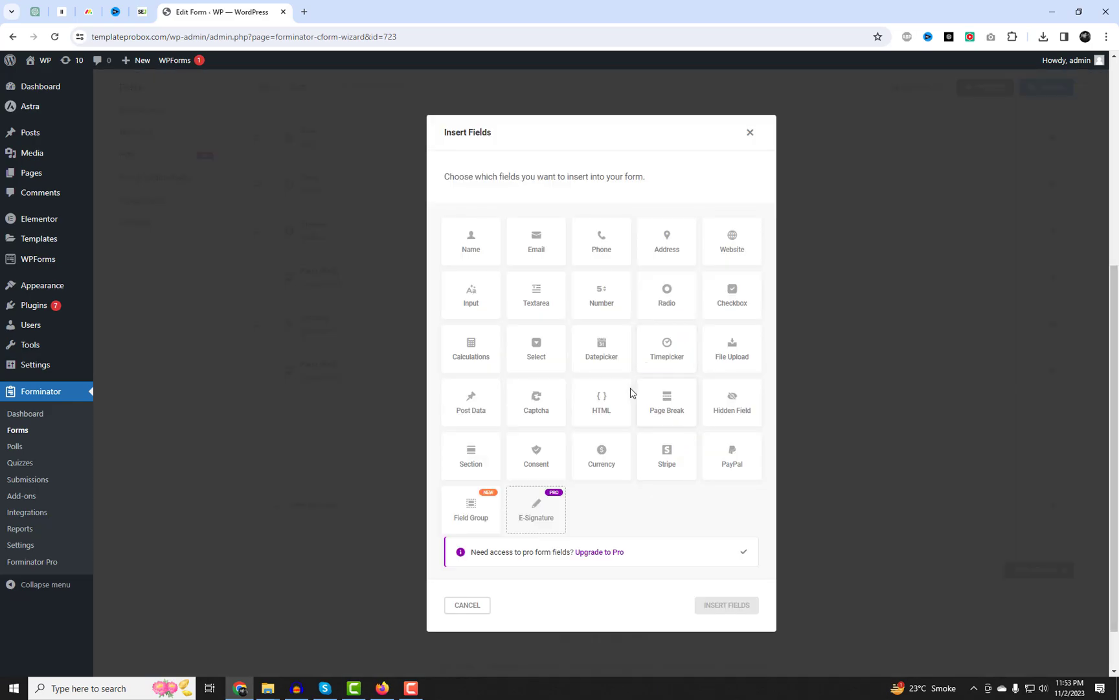
{"action": "left_click", "coordinate": [543, 308]}
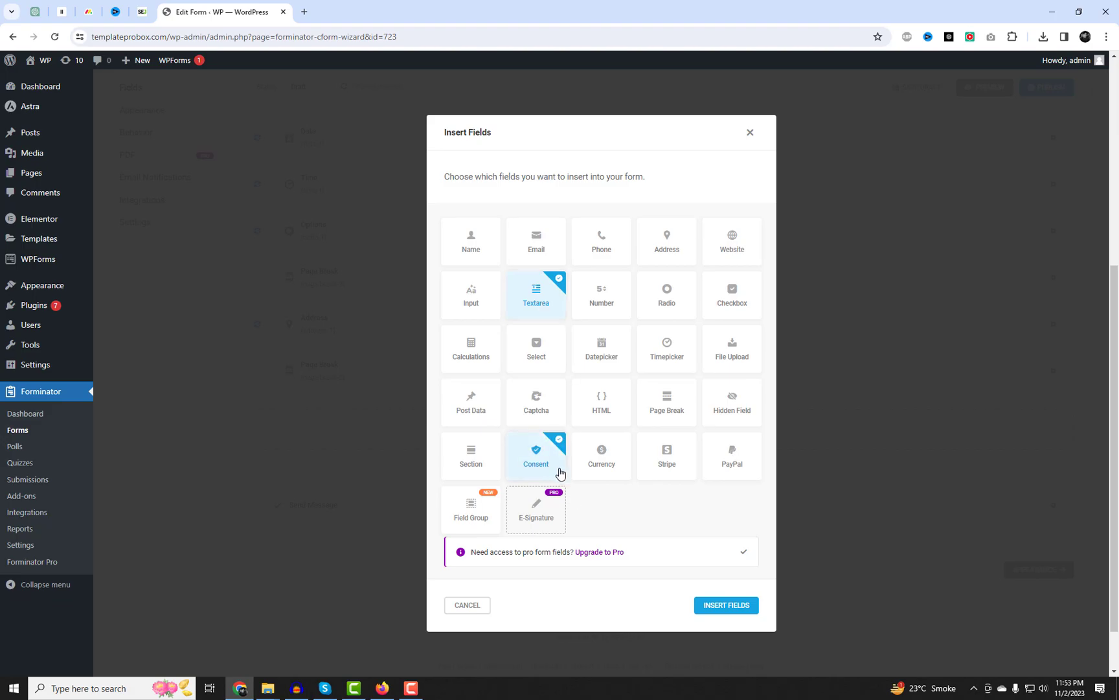
{"action": "left_click", "coordinate": [744, 607]}
Rename the textarea to 'Message', clear its placeholder, and enable the rich-text editor.
{"action": "scroll", "coordinate": [583, 427], "scroll_direction": "down", "scroll_amount": 2}
{"action": "left_click", "coordinate": [495, 316]}
{"action": "left_click_drag", "start_coordinate": [482, 294], "coordinate": [415, 295]}
{"action": "type", "text": "Message"}
{"action": "left_click_drag", "start_coordinate": [533, 357], "coordinate": [426, 347]}
{"action": "key", "text": "BackSpace"}
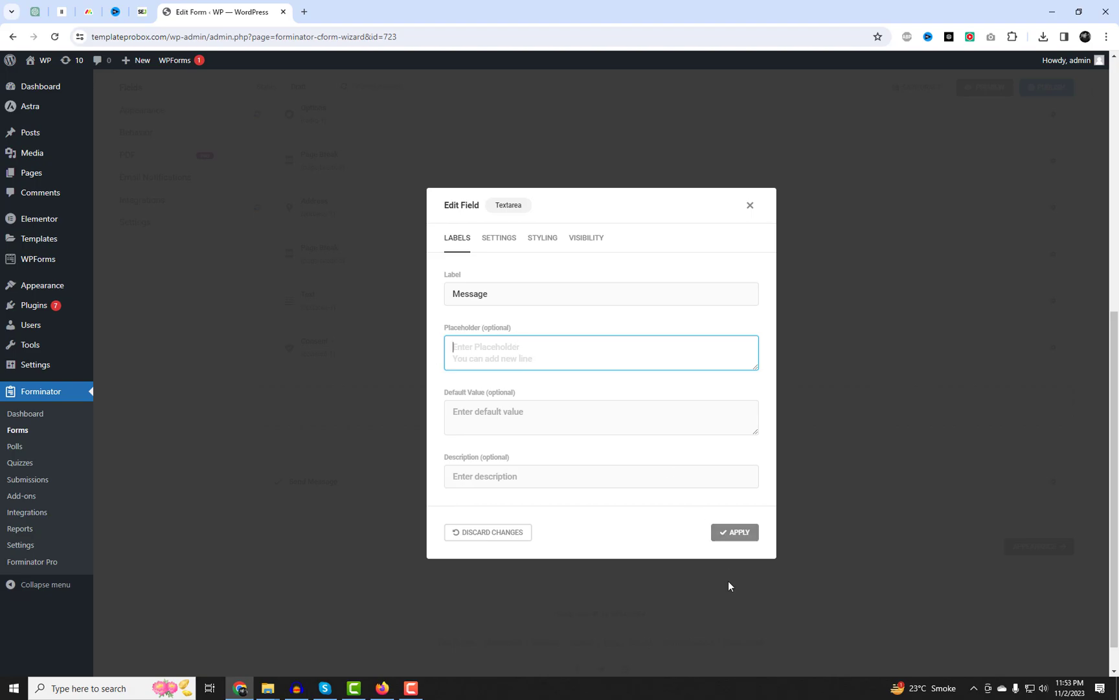
{"action": "left_click", "coordinate": [499, 237]}
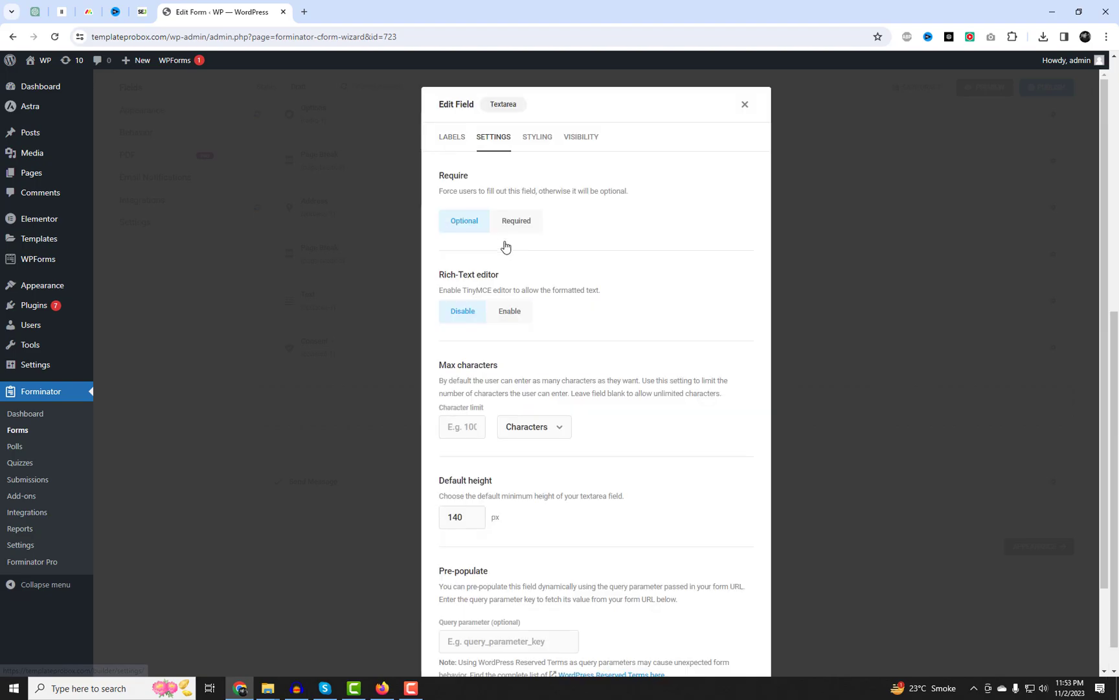
{"action": "left_click", "coordinate": [515, 322]}
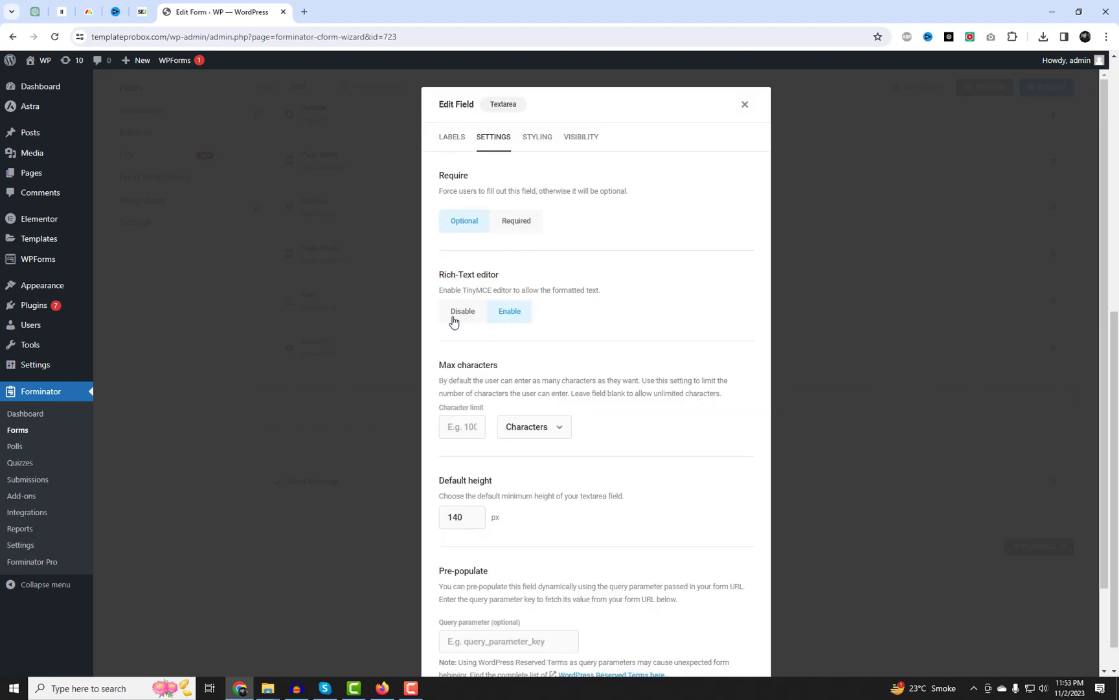
{"action": "left_click", "coordinate": [554, 428]}
{"action": "scroll", "coordinate": [690, 528], "scroll_direction": "down", "scroll_amount": 2}
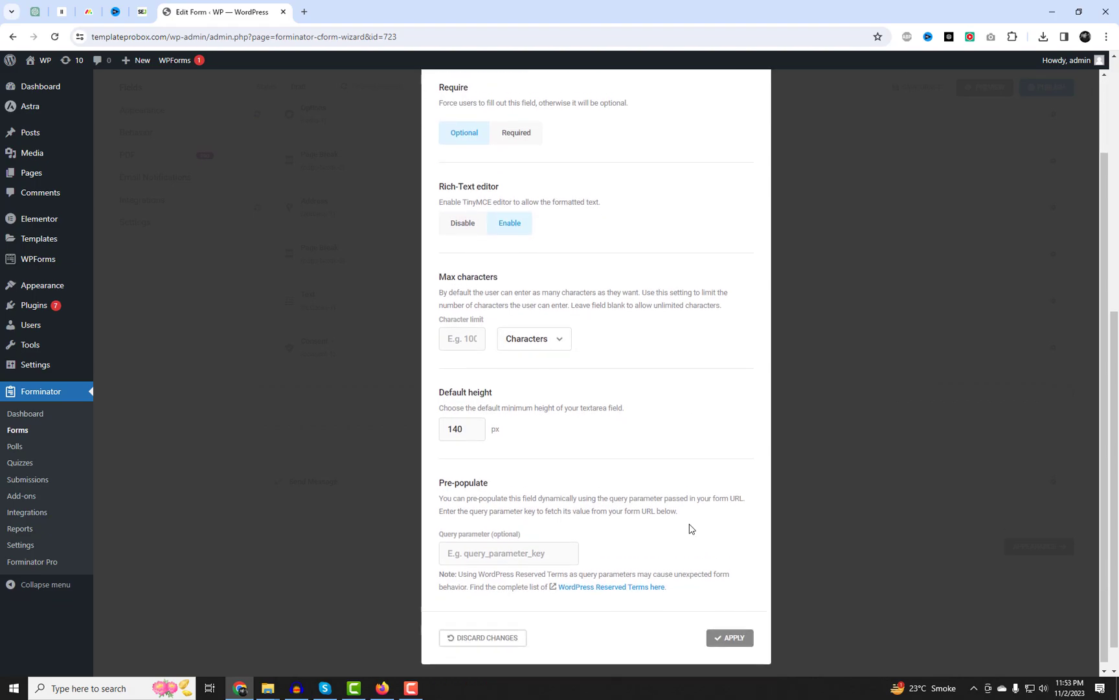
{"action": "left_click", "coordinate": [728, 636]}
Make the Consent field required.
{"action": "left_click", "coordinate": [549, 359]}
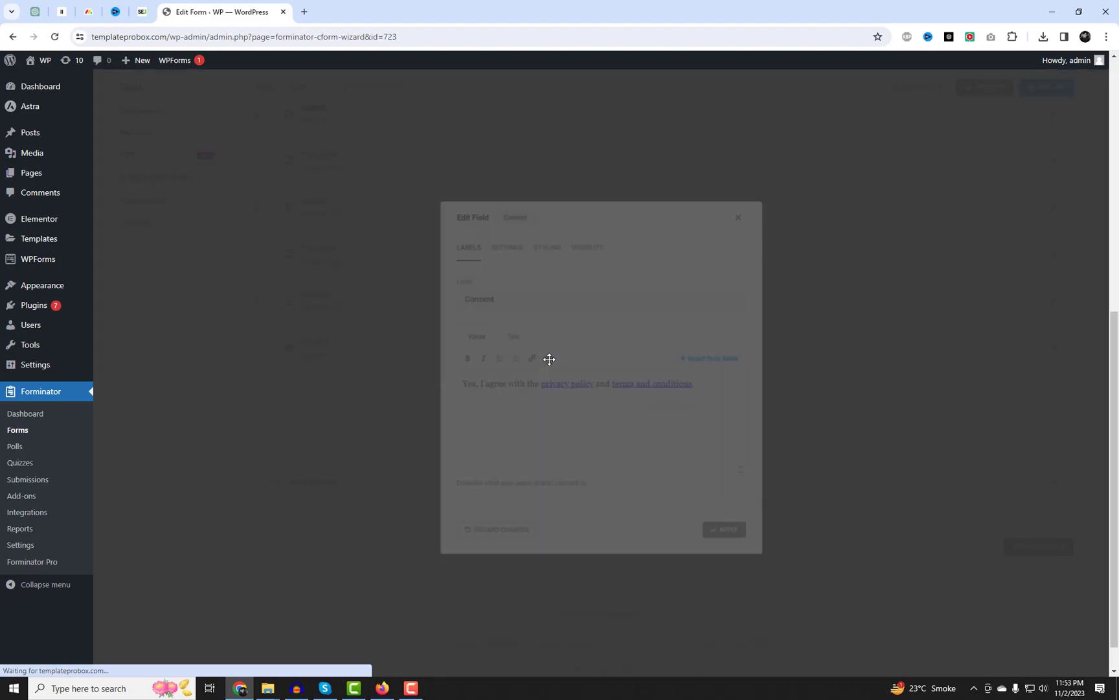
{"action": "left_click", "coordinate": [505, 326]}
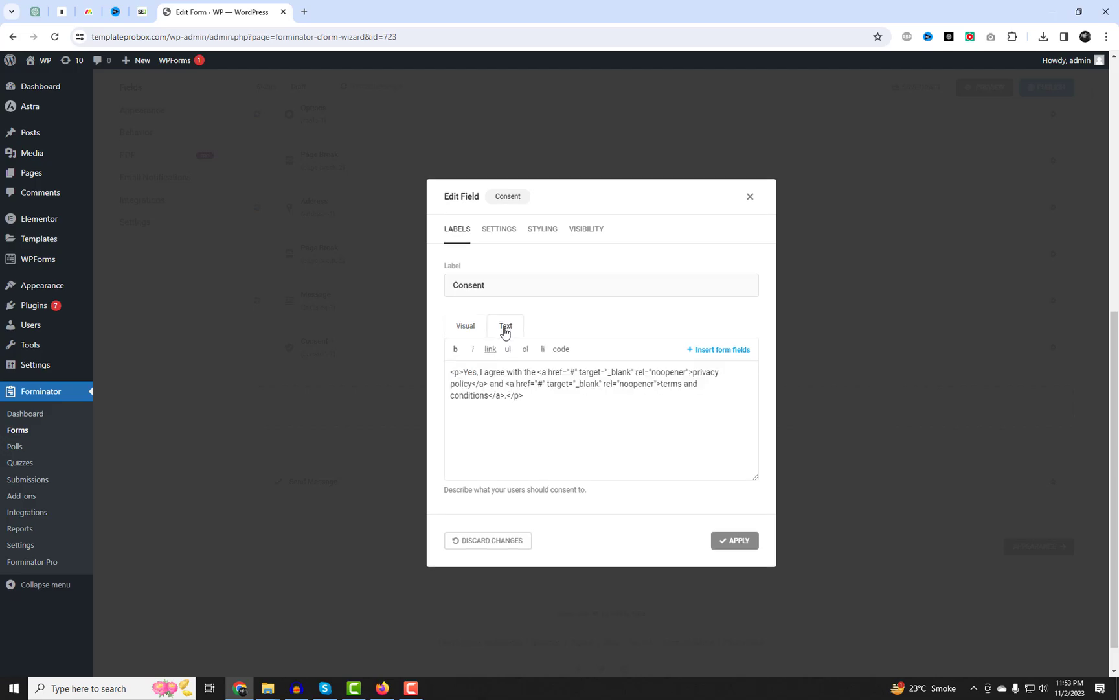
{"action": "left_click", "coordinate": [465, 326]}
{"action": "left_click", "coordinate": [499, 229]}
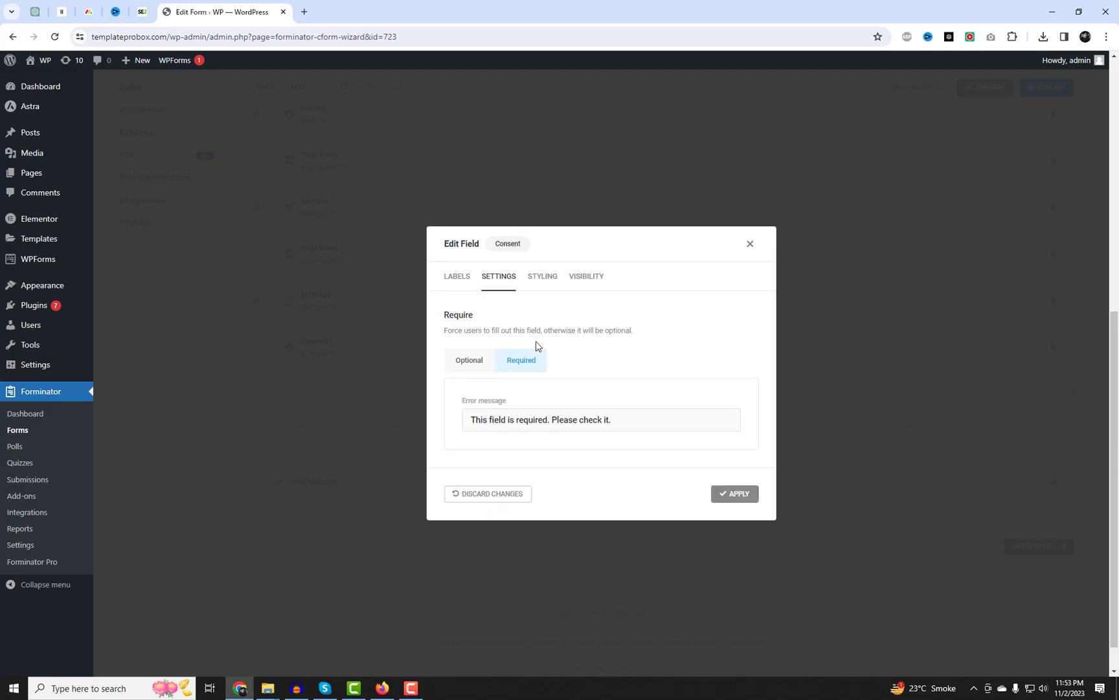
{"action": "left_click", "coordinate": [738, 495]}
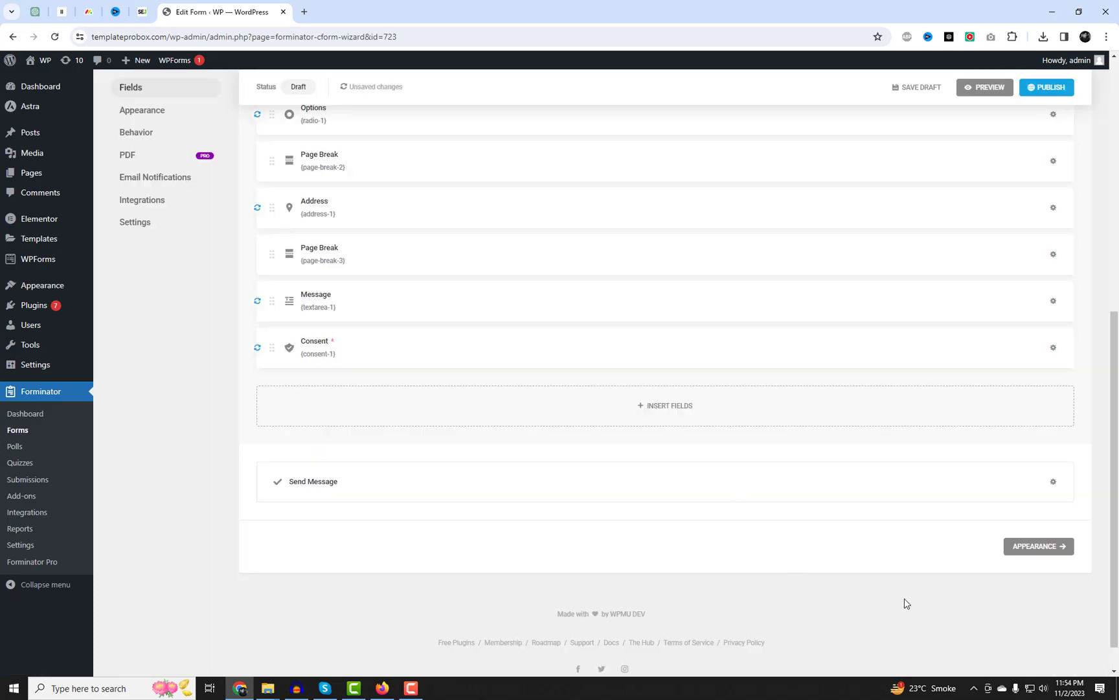
Compare the Flat, Bold, Material and None design styles, then choose Material.
{"action": "left_click", "coordinate": [1043, 546]}
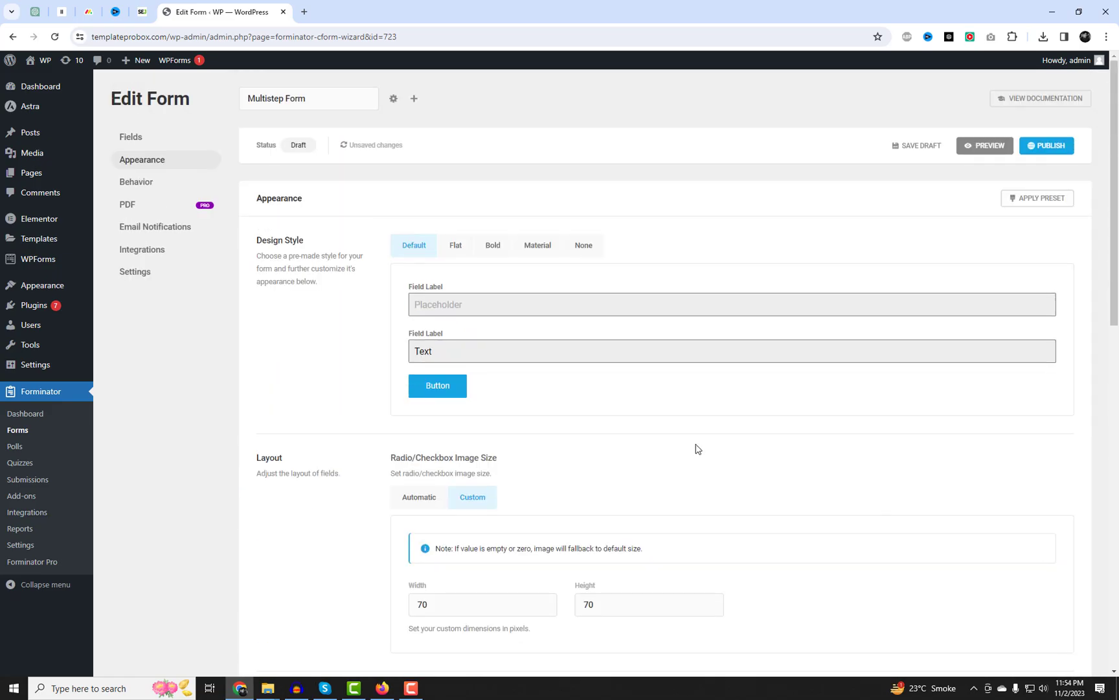
{"action": "left_click", "coordinate": [449, 247]}
{"action": "left_click", "coordinate": [500, 248]}
{"action": "left_click", "coordinate": [538, 255]}
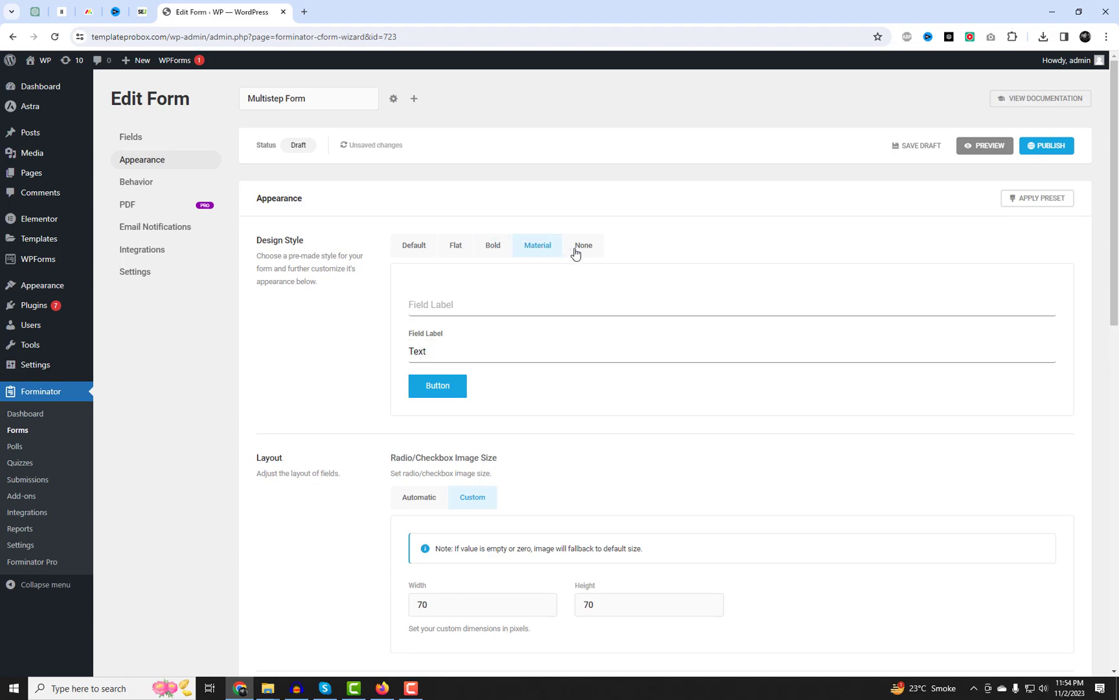
{"action": "left_click", "coordinate": [582, 252]}
{"action": "left_click", "coordinate": [538, 253]}
Publish the Multistep Form and copy its shortcode.
{"action": "left_click", "coordinate": [1039, 151]}
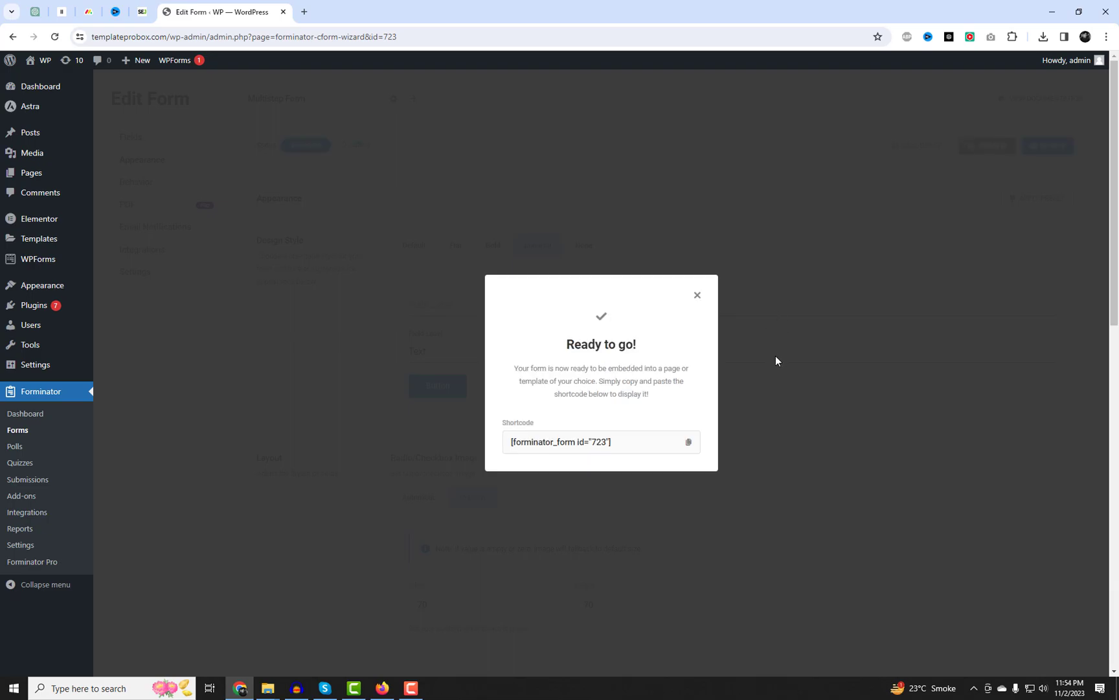
{"action": "left_click", "coordinate": [689, 442]}
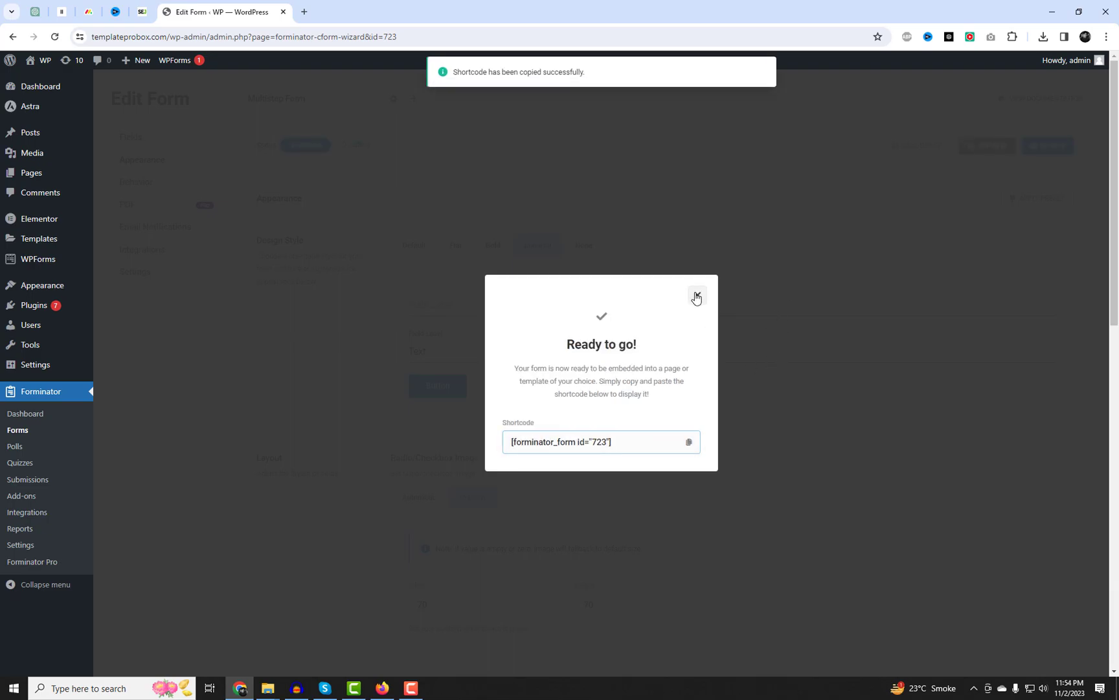
{"action": "left_click", "coordinate": [697, 295]}
{"action": "left_click", "coordinate": [137, 182]}
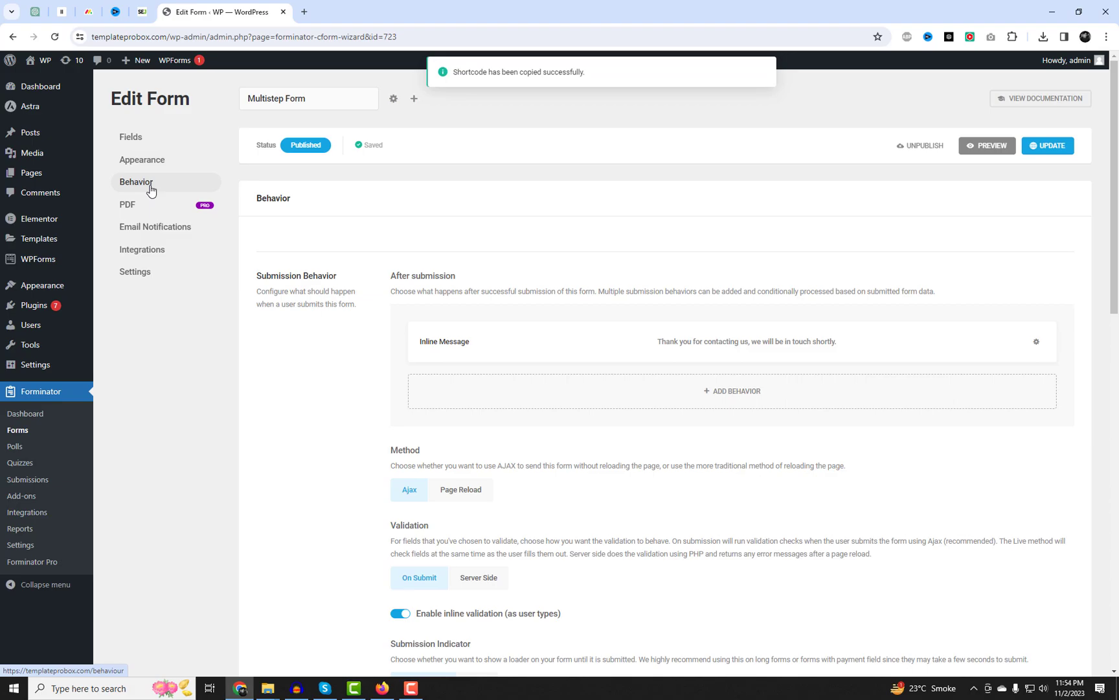
Add a blank line to the Admin Email body, leaving one {all_fields} placeholder.
{"action": "left_click", "coordinate": [148, 233]}
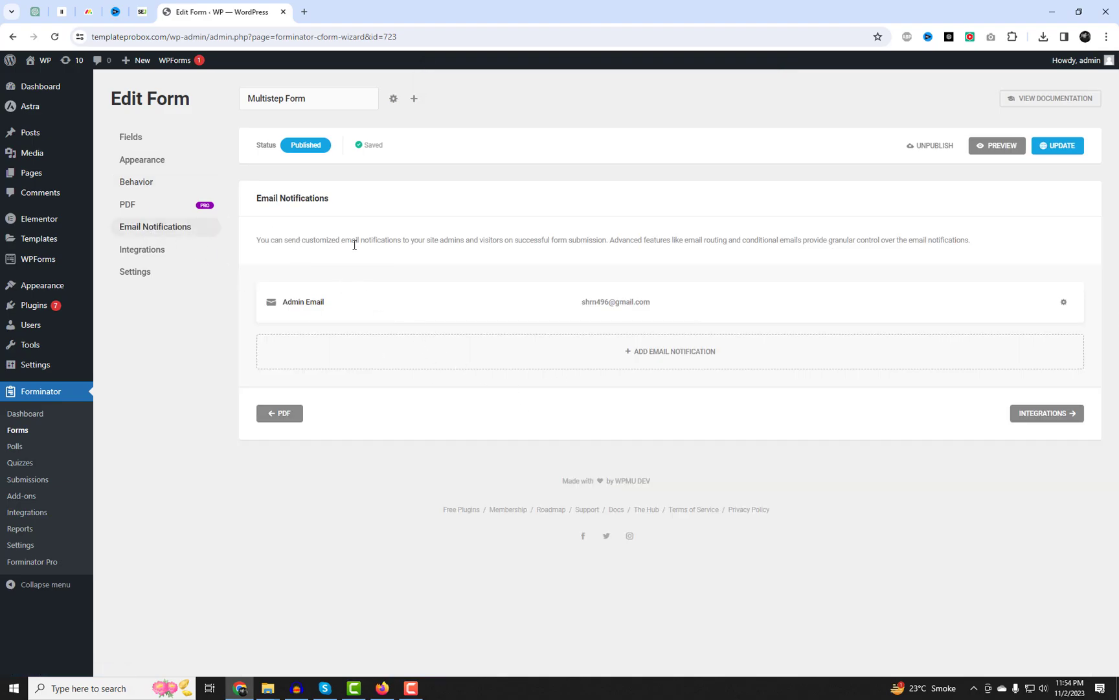
{"action": "left_click", "coordinate": [620, 316]}
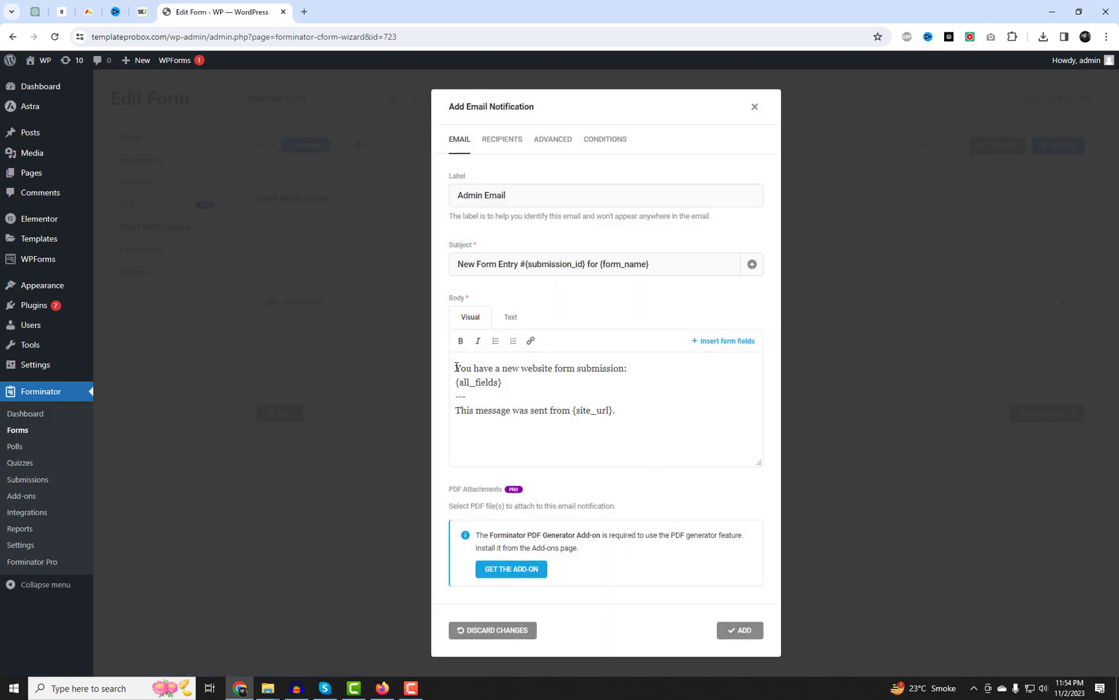
{"action": "left_click_drag", "start_coordinate": [508, 383], "coordinate": [458, 382]}
{"action": "left_click", "coordinate": [637, 367]}
{"action": "key", "text": "Return"}
{"action": "left_click", "coordinate": [721, 344]}
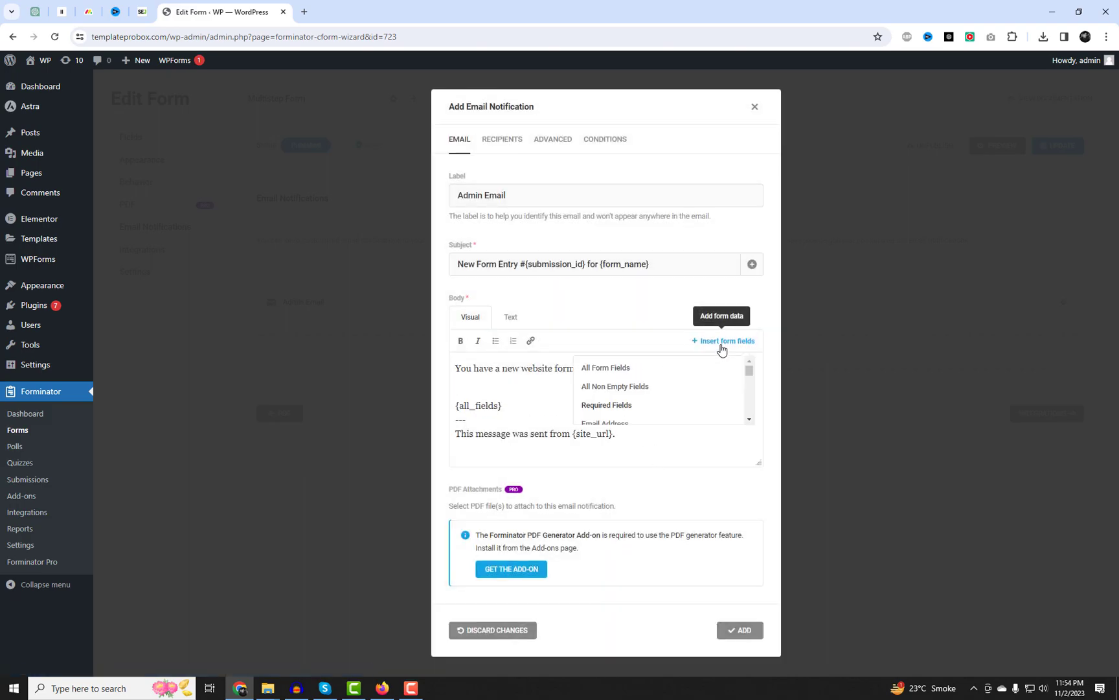
{"action": "left_click", "coordinate": [668, 369]}
{"action": "left_click_drag", "start_coordinate": [497, 403], "coordinate": [444, 404]}
{"action": "key", "text": "BackSpace"}
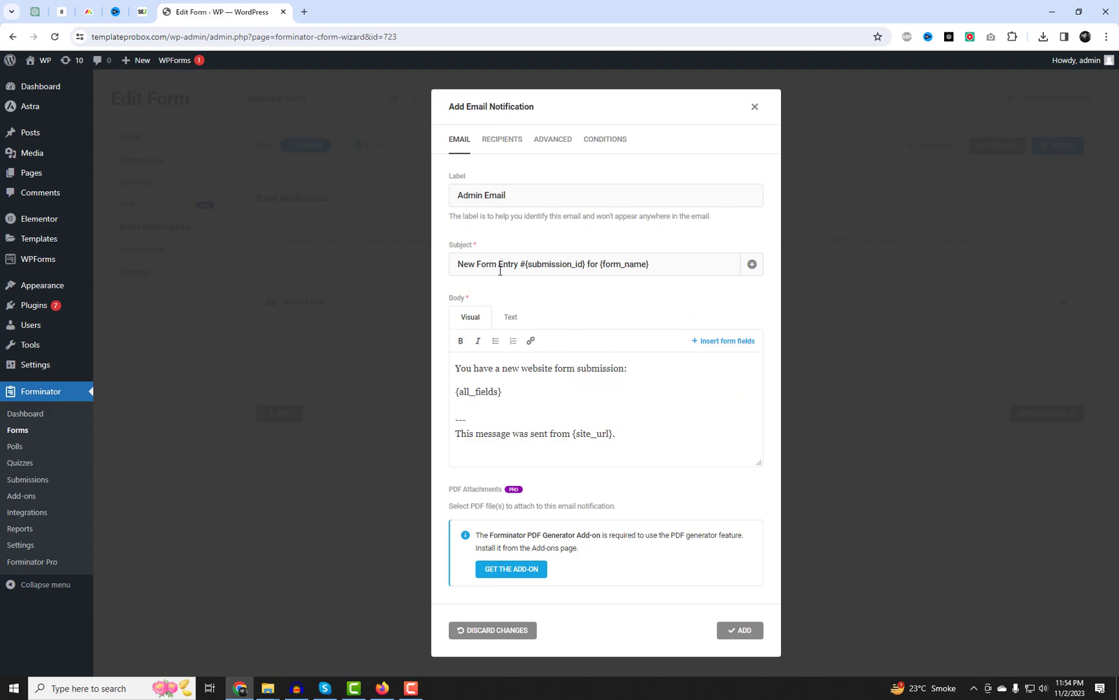
Remove 'New' from the subject, set the recipient to the admin's e-mail, and save the notification.
{"action": "left_click", "coordinate": [473, 265]}
{"action": "double_click", "coordinate": [465, 265]}
{"action": "key", "text": "BackSpace"}
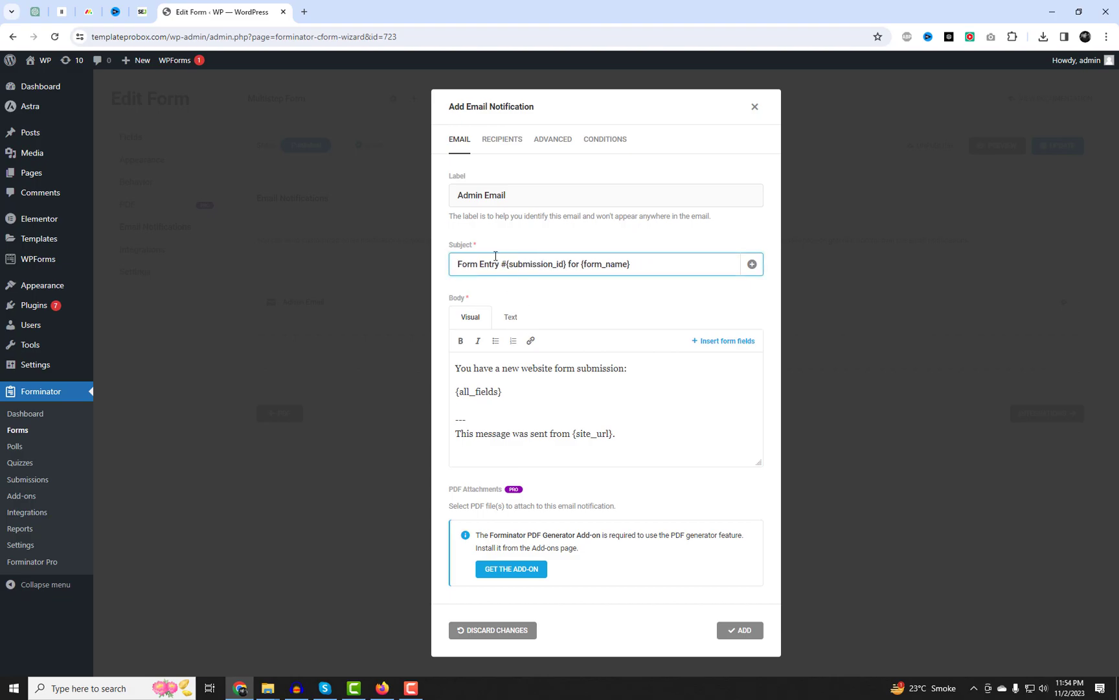
{"action": "left_click", "coordinate": [501, 142]}
{"action": "left_click", "coordinate": [550, 415]}
{"action": "left_click_drag", "start_coordinate": [572, 415], "coordinate": [445, 425]}
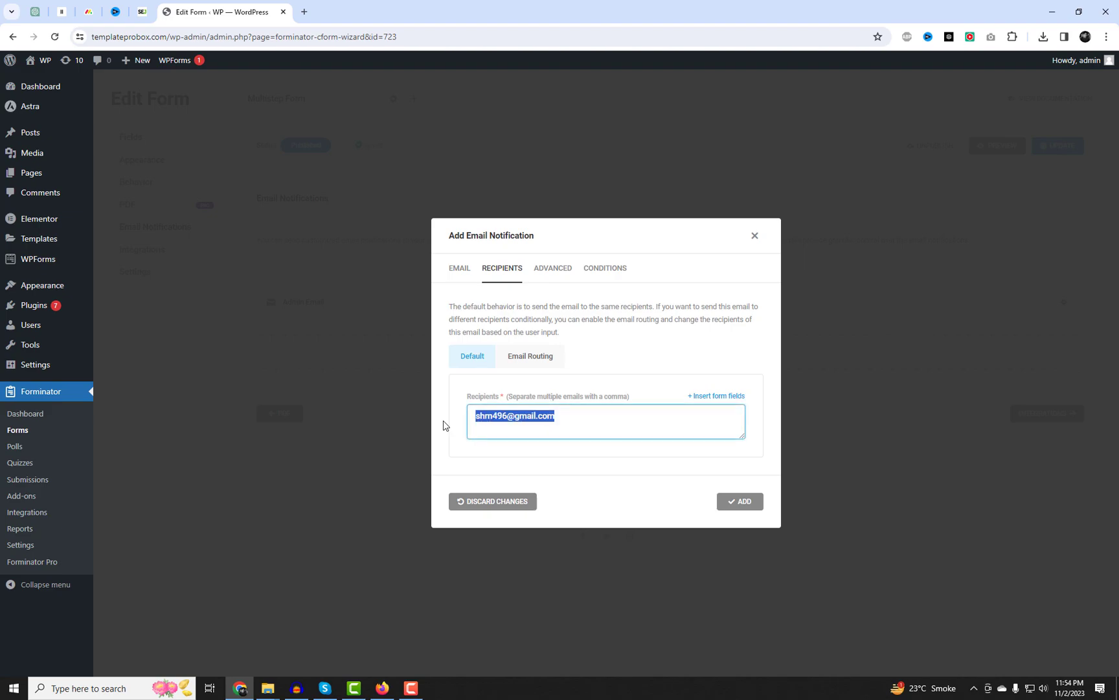
{"action": "type", "text": "nmali137"}
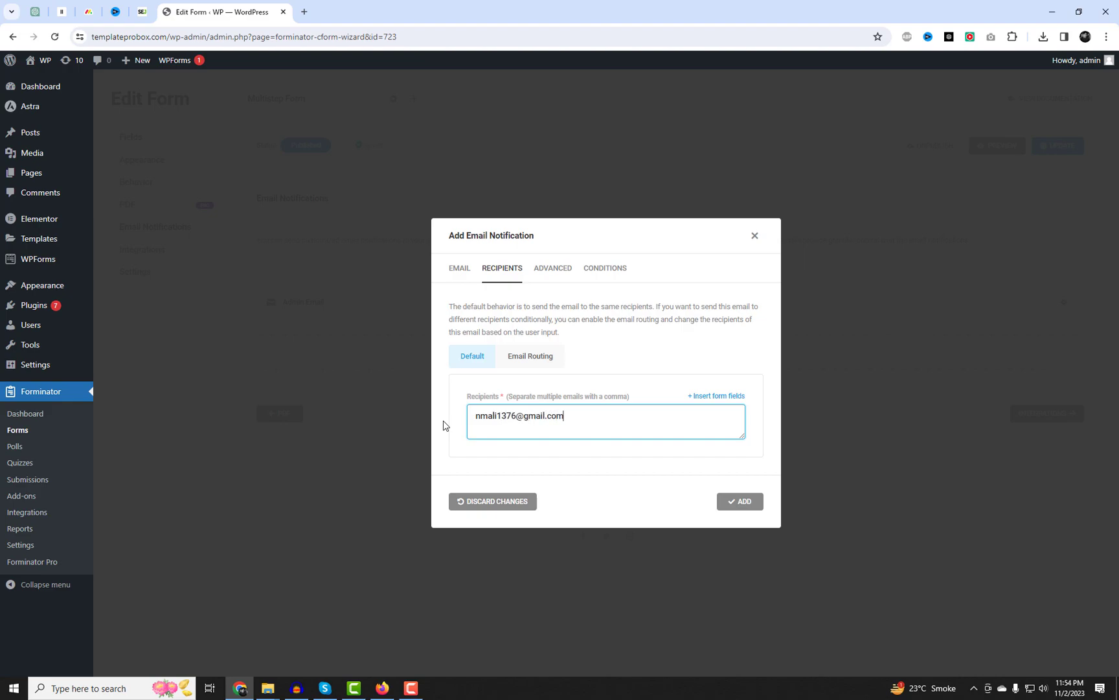
{"action": "left_click", "coordinate": [751, 503]}
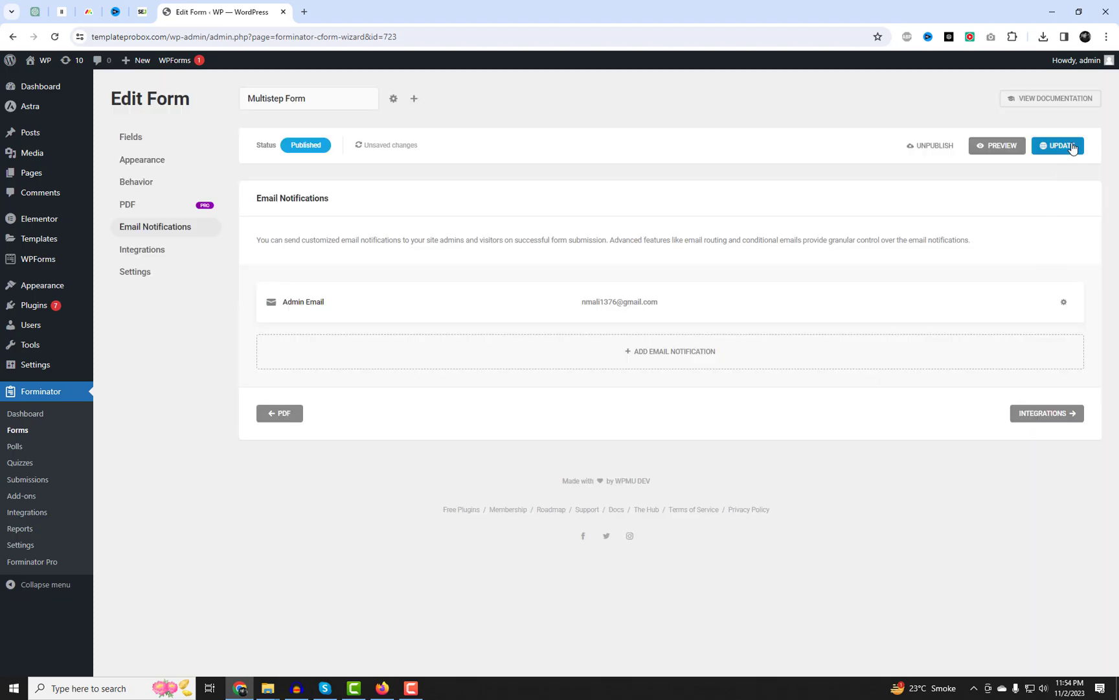
Save the updated form, then preview it and close the preview.
{"action": "left_click", "coordinate": [1072, 148]}
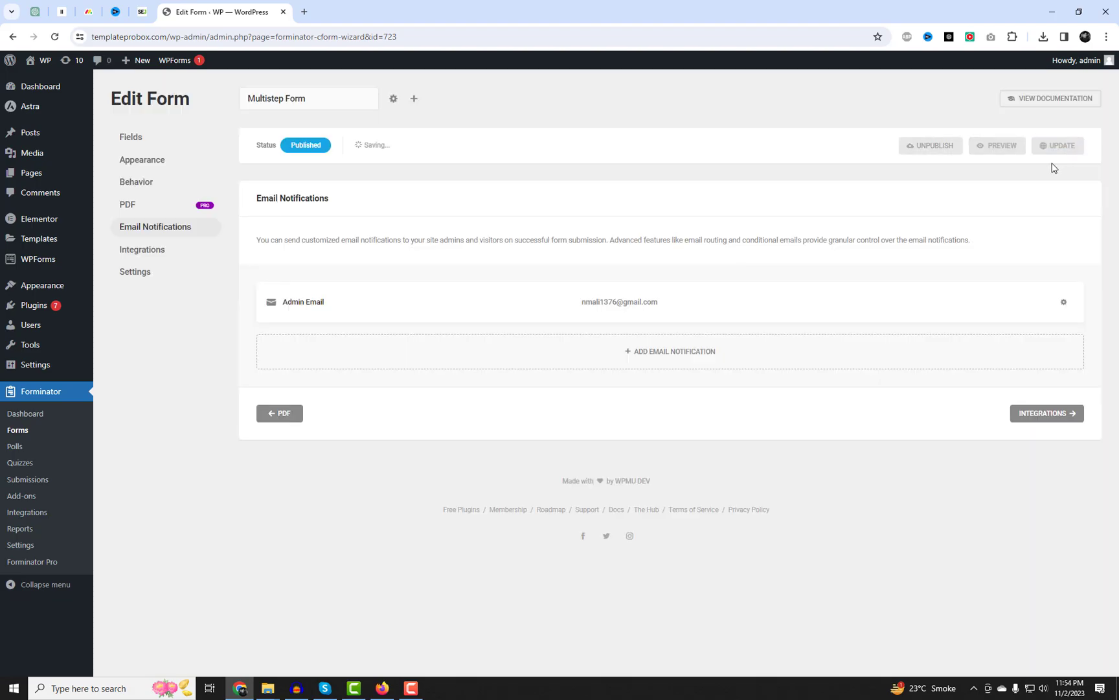
{"action": "left_click", "coordinate": [995, 150]}
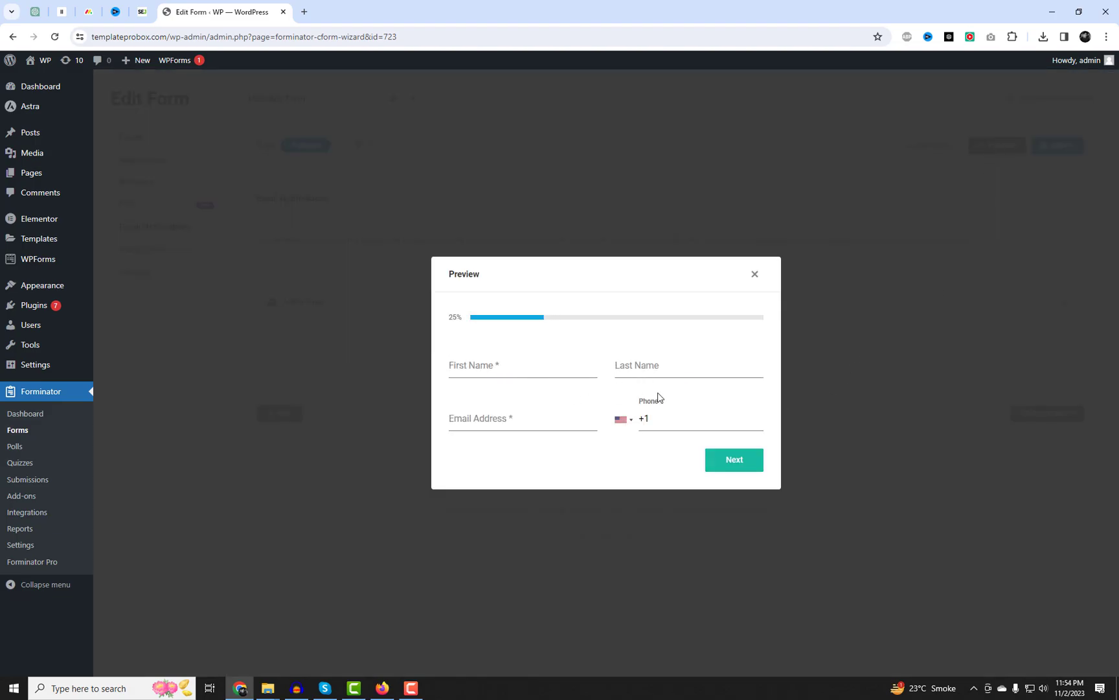
{"action": "left_click", "coordinate": [754, 274]}
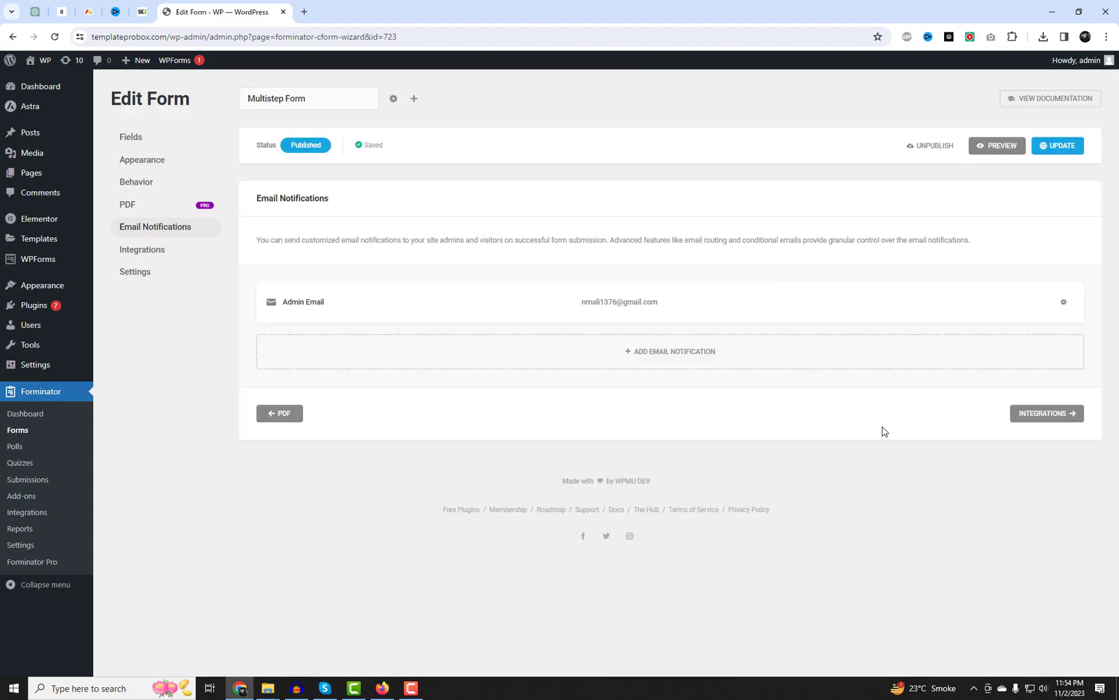
Review the Page 1, Page 2, Page 3 and Finish labels in the pagination settings.
{"action": "left_click", "coordinate": [154, 140]}
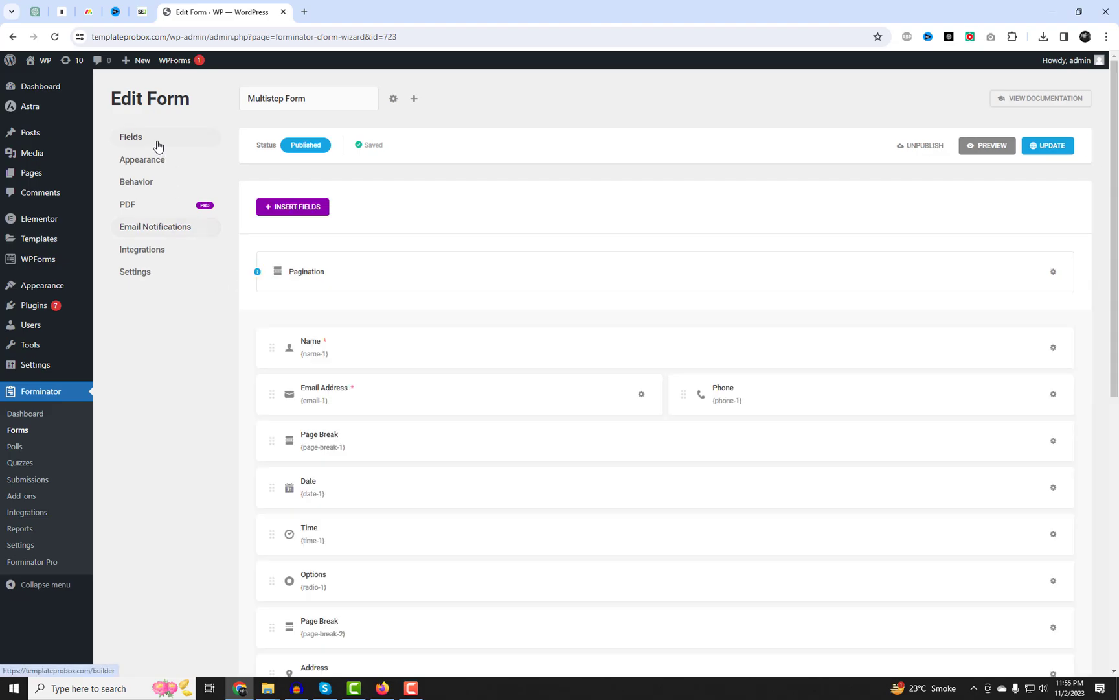
{"action": "left_click", "coordinate": [354, 281]}
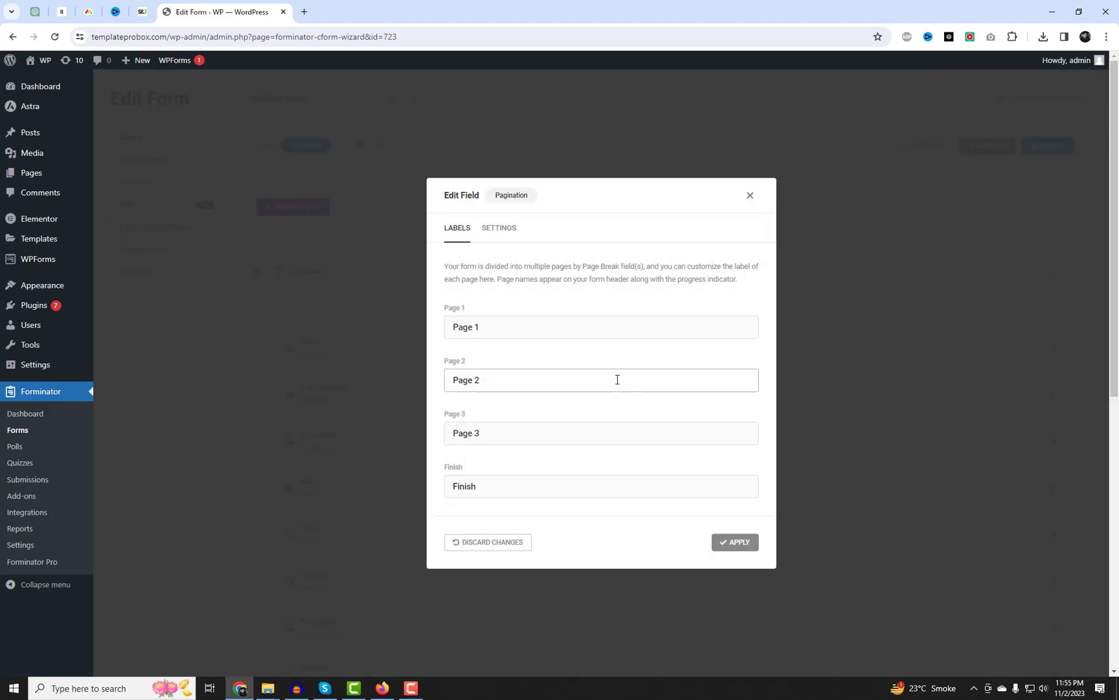
{"action": "left_click", "coordinate": [476, 327]}
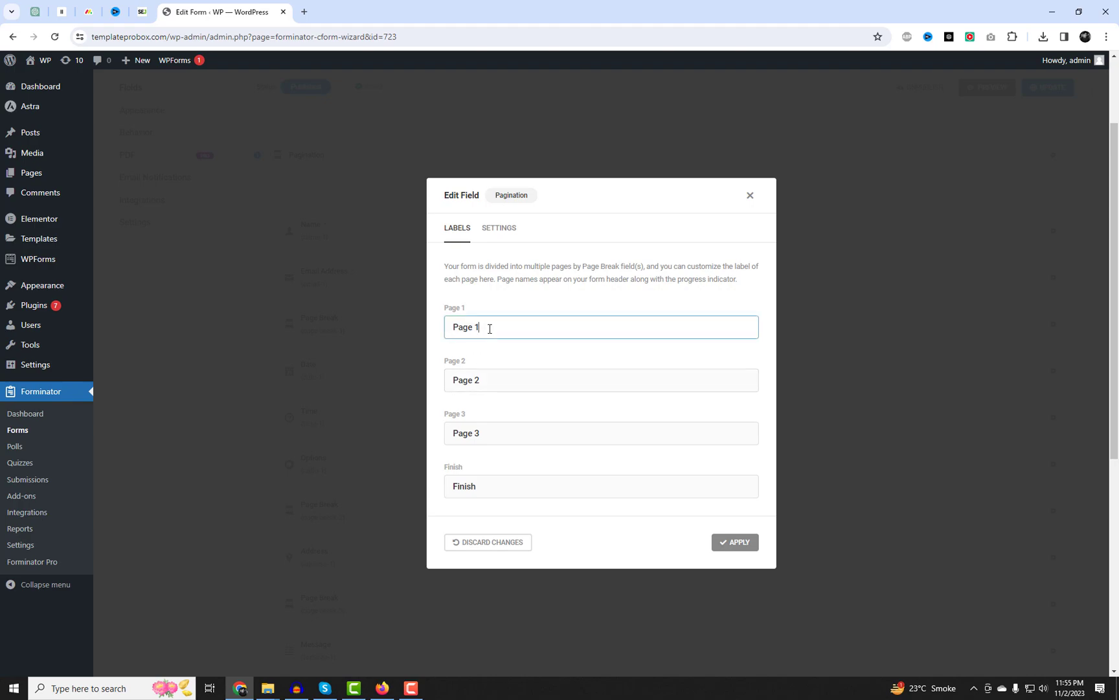
{"action": "left_click", "coordinate": [498, 378]}
{"action": "left_click", "coordinate": [508, 436]}
{"action": "left_click", "coordinate": [506, 486]}
Switch to custom button text, set Page 1's Next button to 'Next Step', and apply.
{"action": "left_click", "coordinate": [500, 228]}
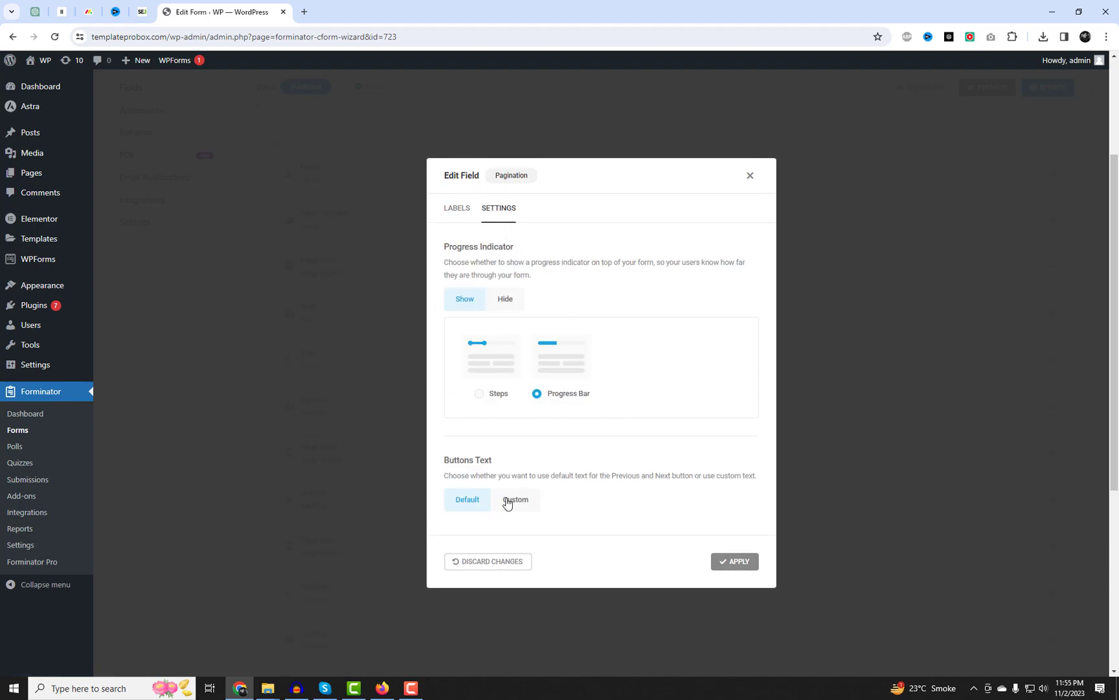
{"action": "left_click", "coordinate": [505, 503]}
{"action": "scroll", "coordinate": [603, 495], "scroll_direction": "down", "scroll_amount": 1}
{"action": "left_click", "coordinate": [691, 463]}
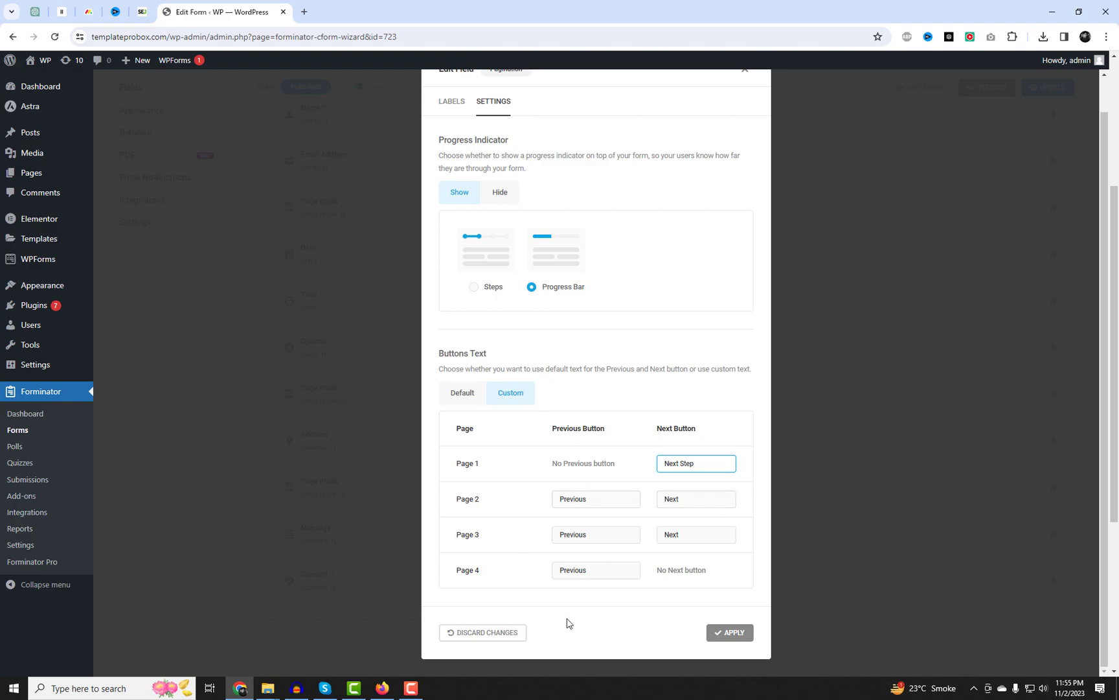
{"action": "scroll", "coordinate": [653, 567], "scroll_direction": "down", "scroll_amount": 3}
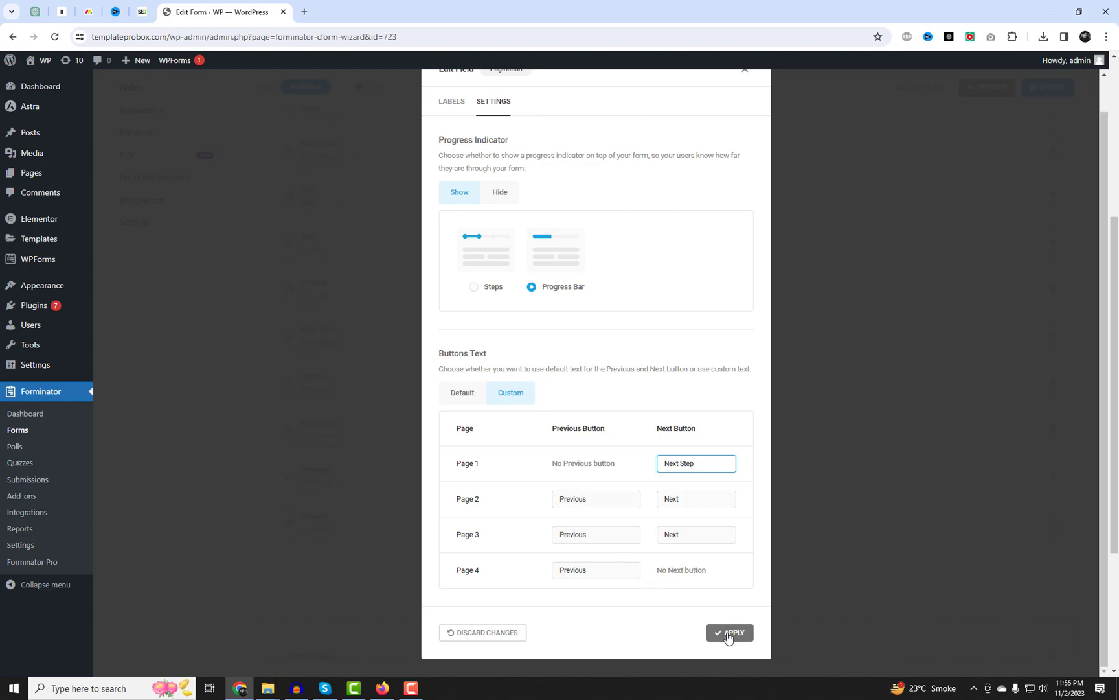
{"action": "left_click", "coordinate": [729, 635]}
{"action": "scroll", "coordinate": [622, 550], "scroll_direction": "down", "scroll_amount": 5}
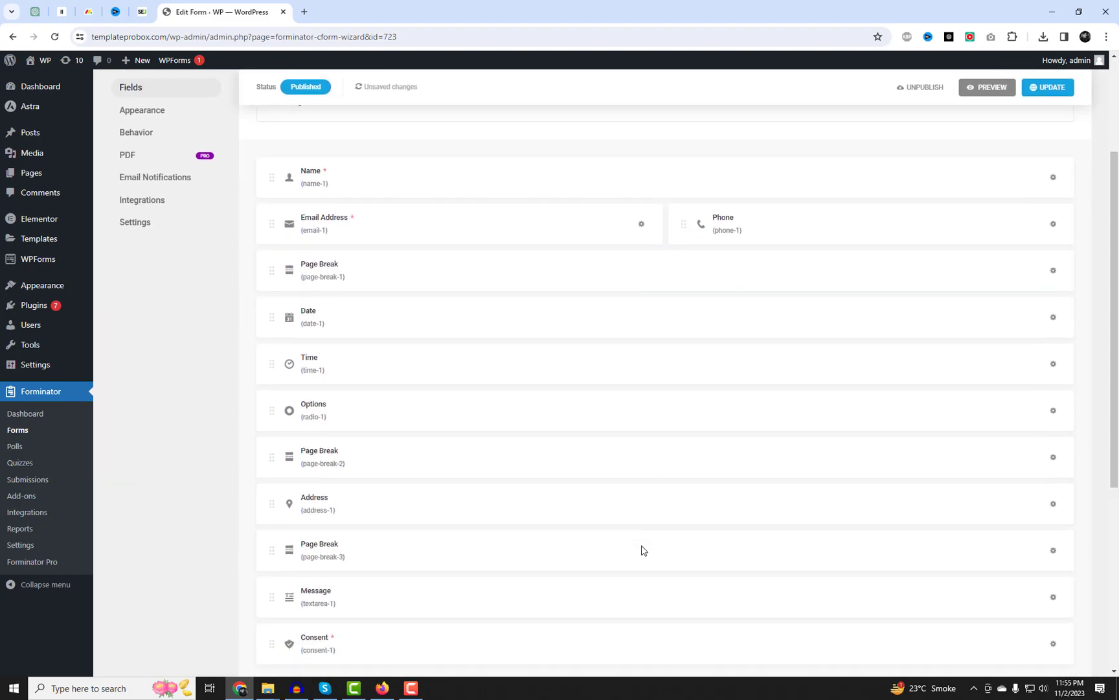
{"action": "left_click", "coordinate": [494, 596]}
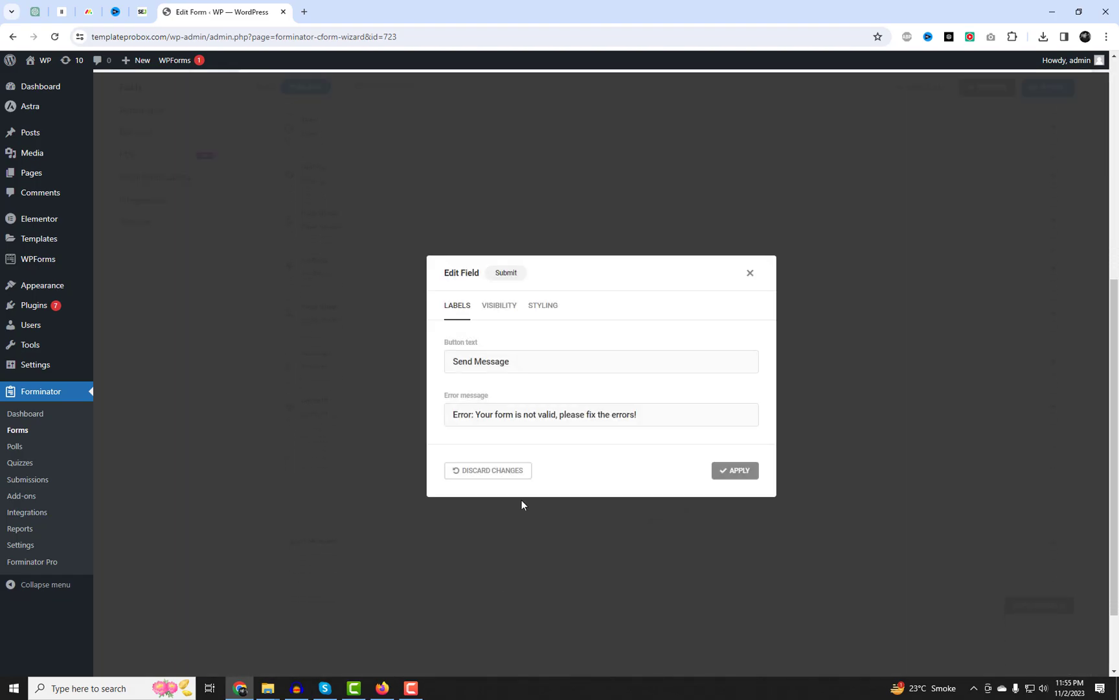
Change the submit button text from 'Send Message' to 'Submit', apply, and update the form.
{"action": "double_click", "coordinate": [465, 362]}
{"action": "left_click_drag", "start_coordinate": [540, 361], "coordinate": [340, 367]}
{"action": "type", "text": "Su"}
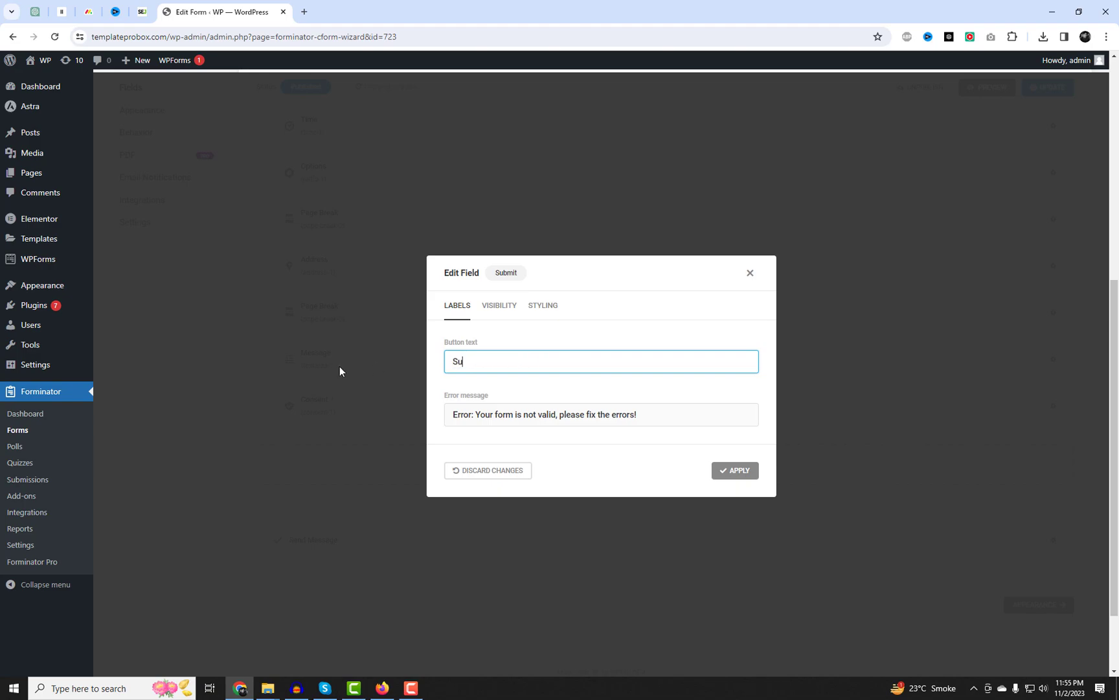
{"action": "type", "text": "bmit"}
{"action": "left_click", "coordinate": [504, 314]}
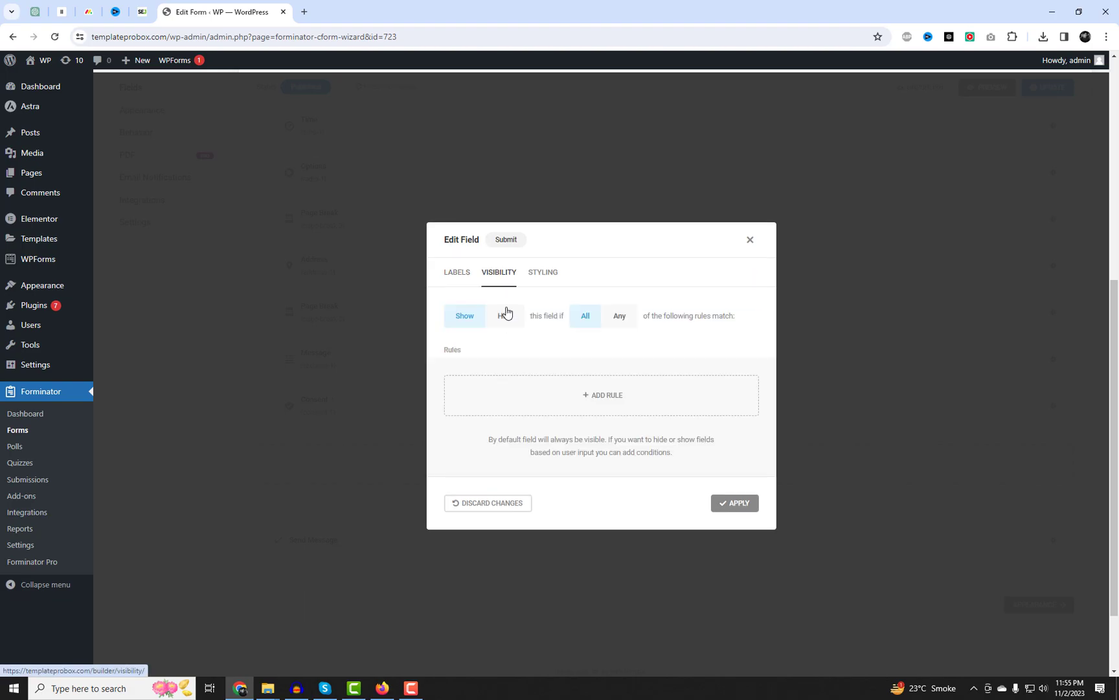
{"action": "left_click", "coordinate": [542, 273]}
{"action": "left_click", "coordinate": [735, 453]}
{"action": "scroll", "coordinate": [758, 465], "scroll_direction": "up", "scroll_amount": 2}
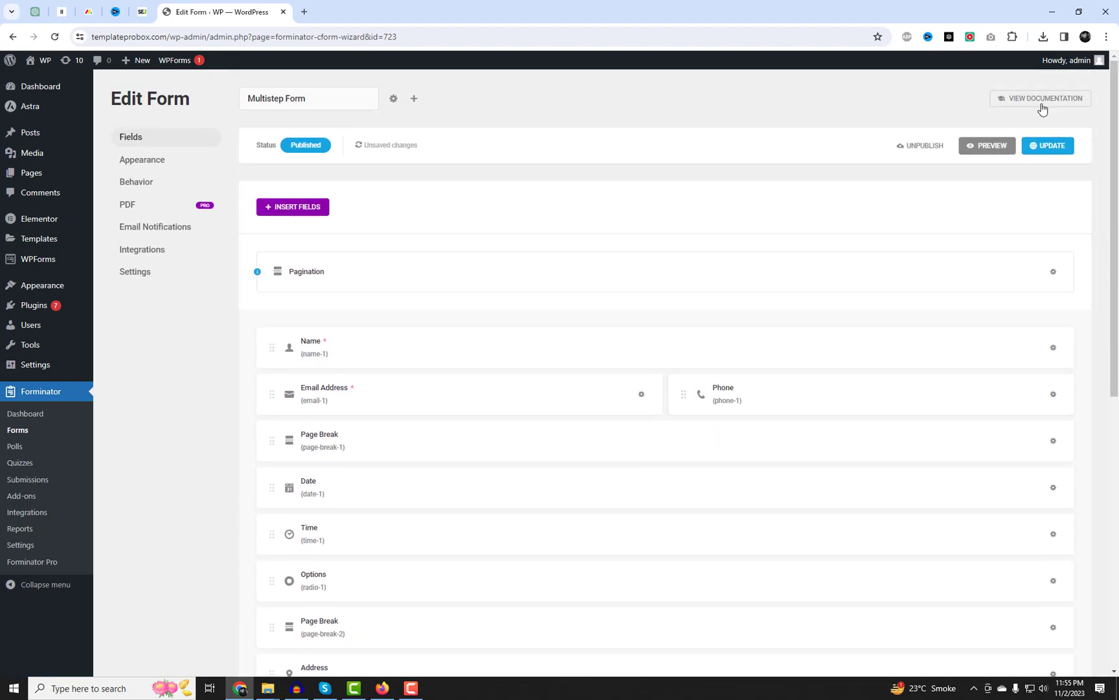
{"action": "left_click", "coordinate": [1049, 147]}
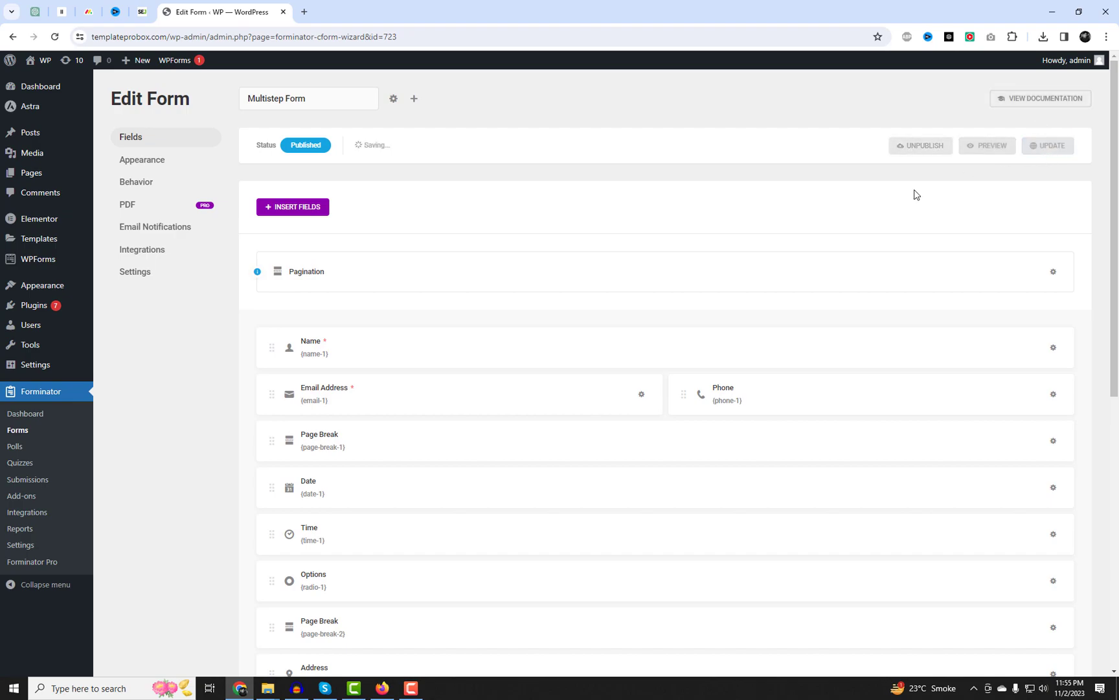
Copy the Multistep Form's shortcode from the Forms list and bring up the site link's options.
{"action": "left_click", "coordinate": [19, 431]}
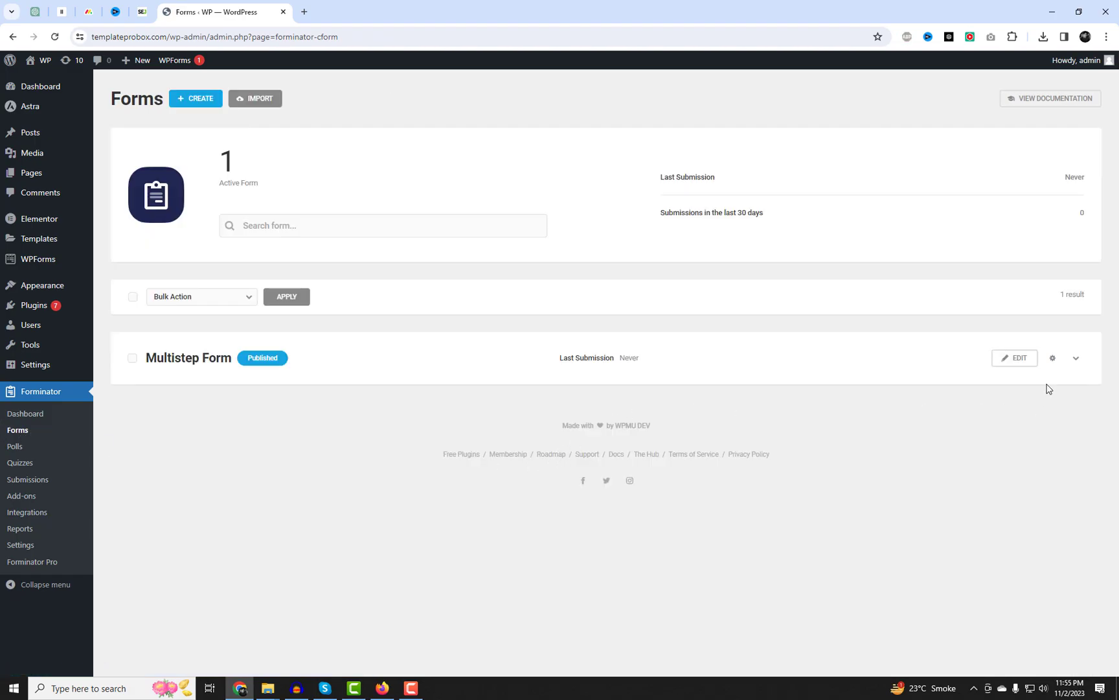
{"action": "left_click", "coordinate": [1075, 360]}
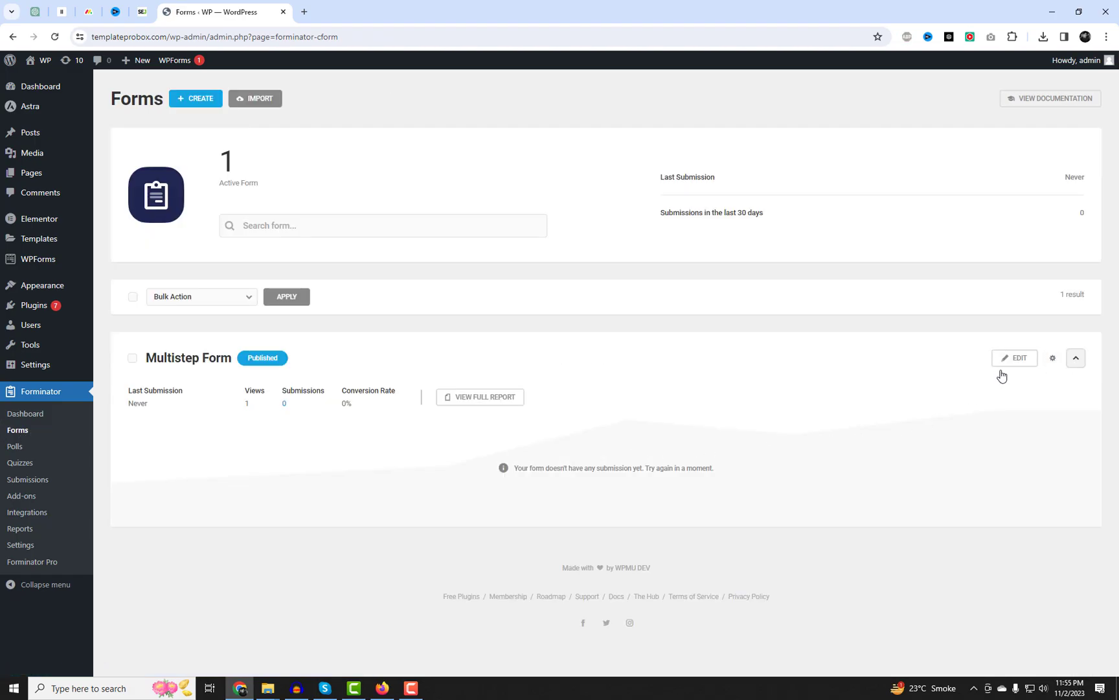
{"action": "left_click", "coordinate": [1021, 363]}
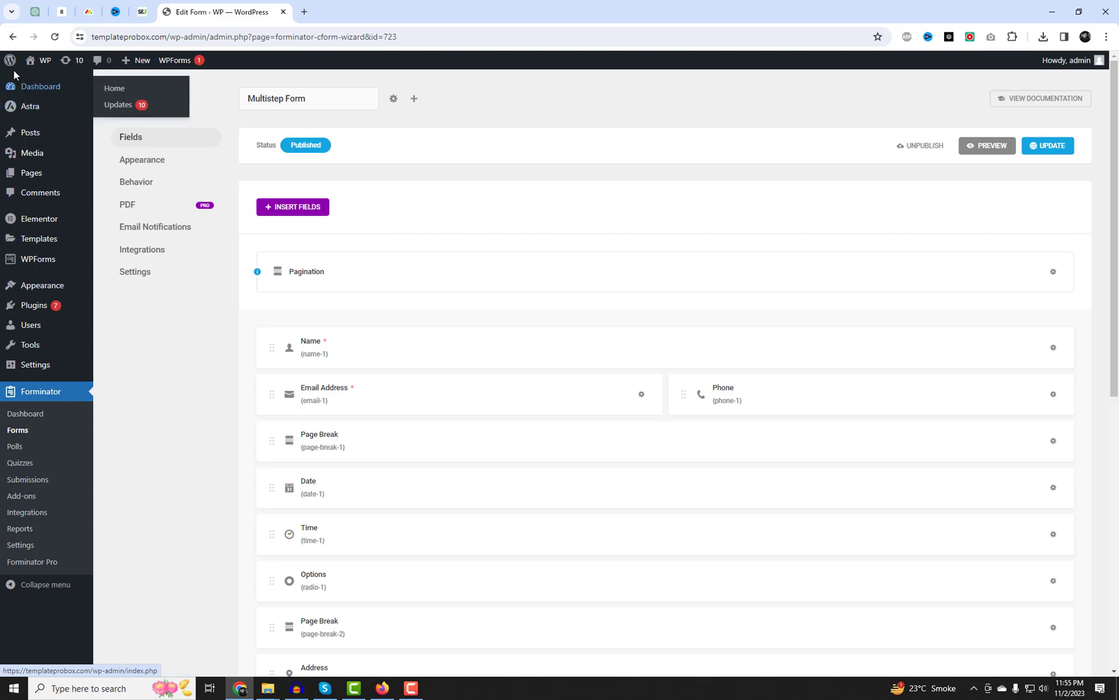
{"action": "left_click", "coordinate": [13, 37]}
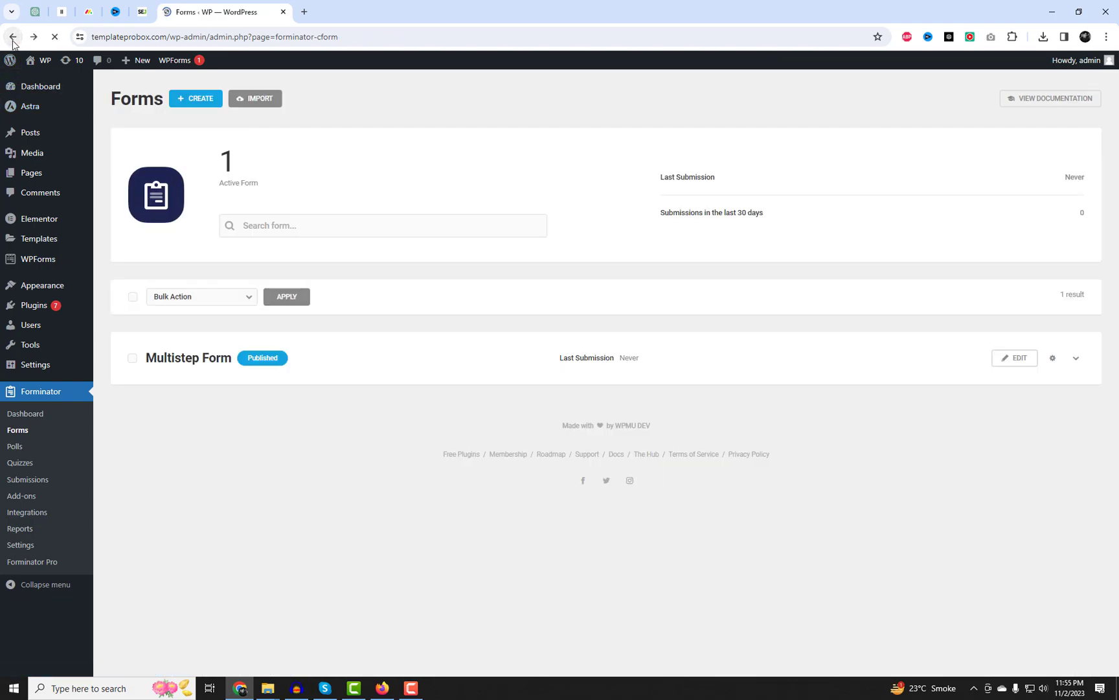
{"action": "left_click", "coordinate": [1053, 358]}
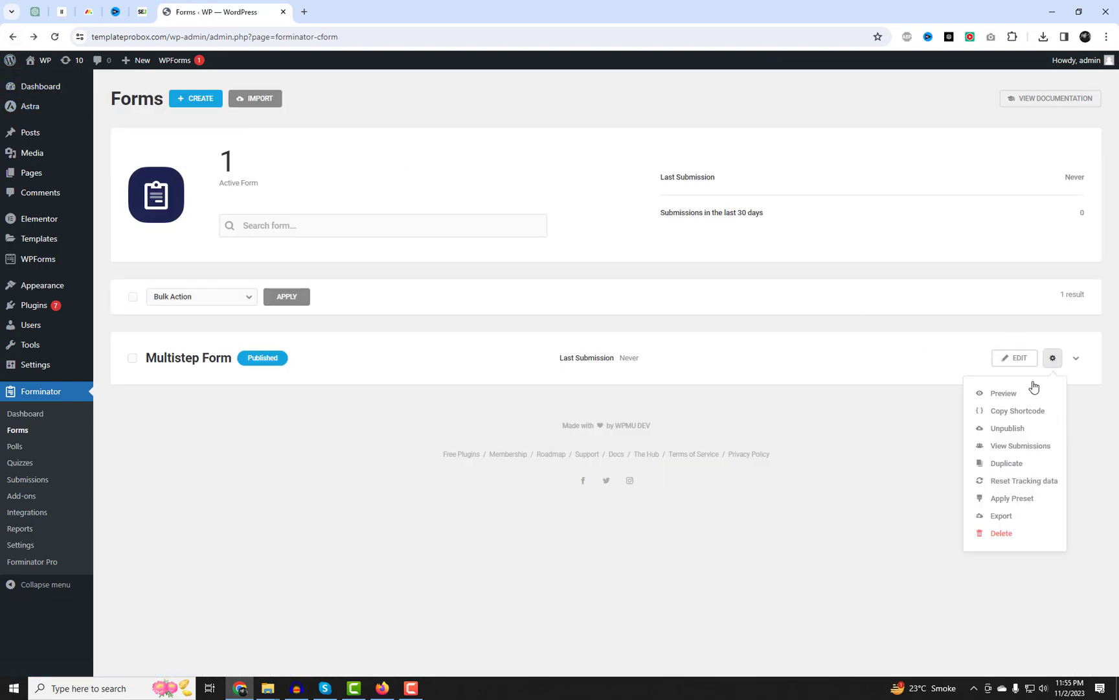
{"action": "left_click", "coordinate": [1019, 414]}
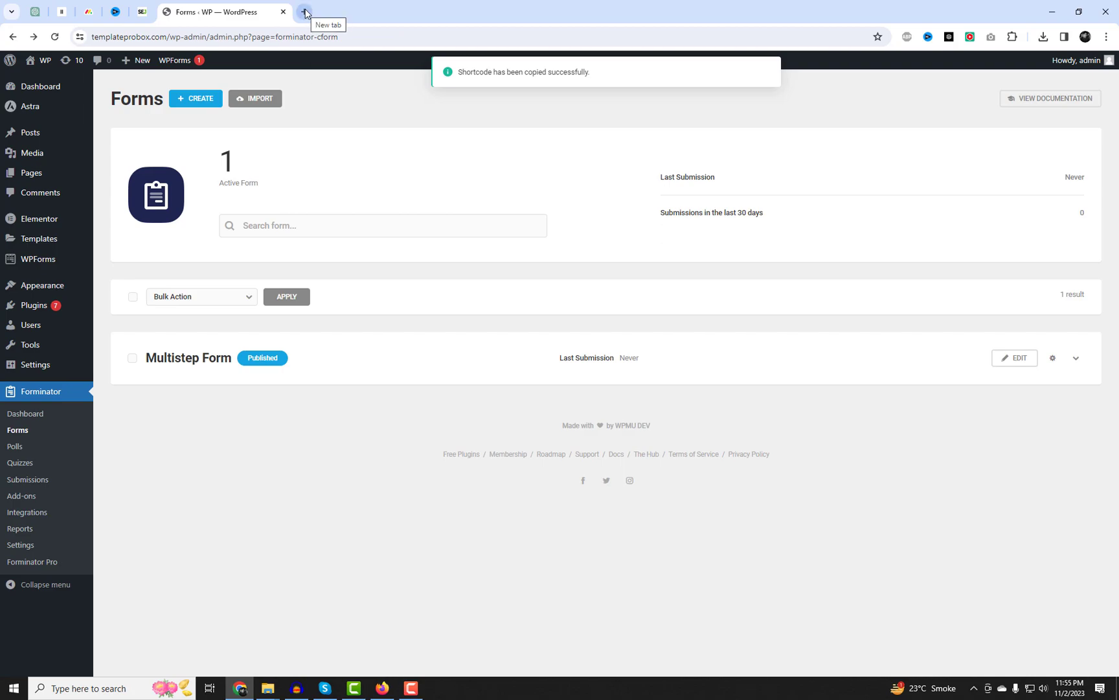
{"action": "mouse_move", "coordinate": [40, 61]}
{"action": "right_click", "coordinate": [39, 87]}
Open the site in a new tab and edit the Contact Us page in Elementor.
{"action": "left_click", "coordinate": [87, 96]}
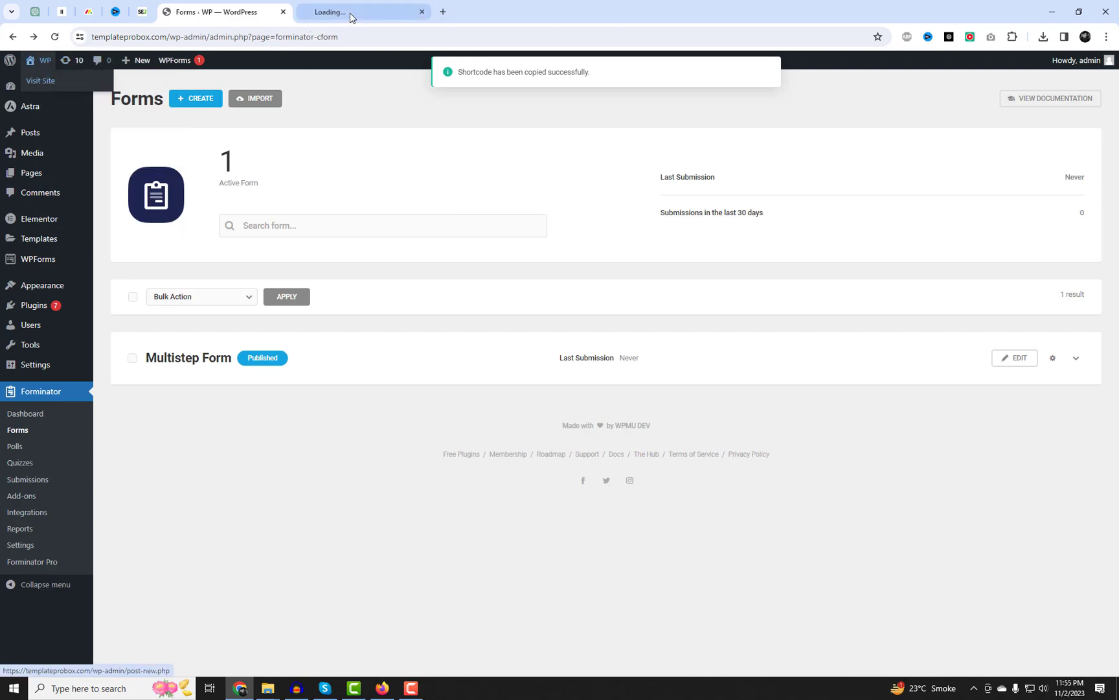
{"action": "left_click", "coordinate": [353, 11]}
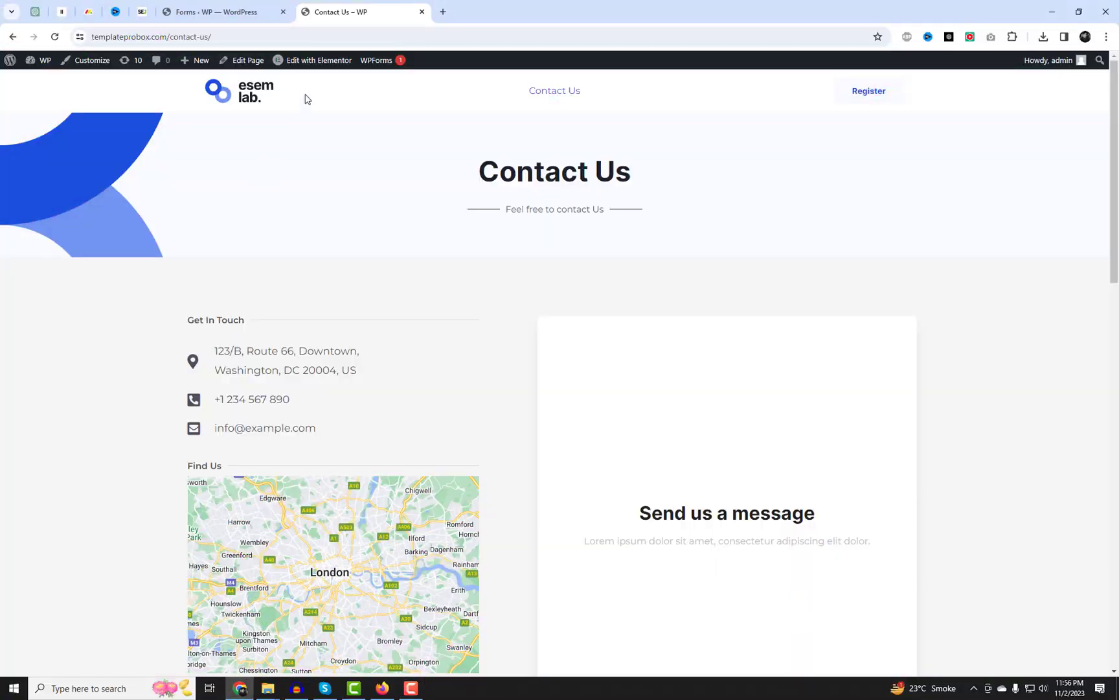
{"action": "left_click", "coordinate": [331, 75]}
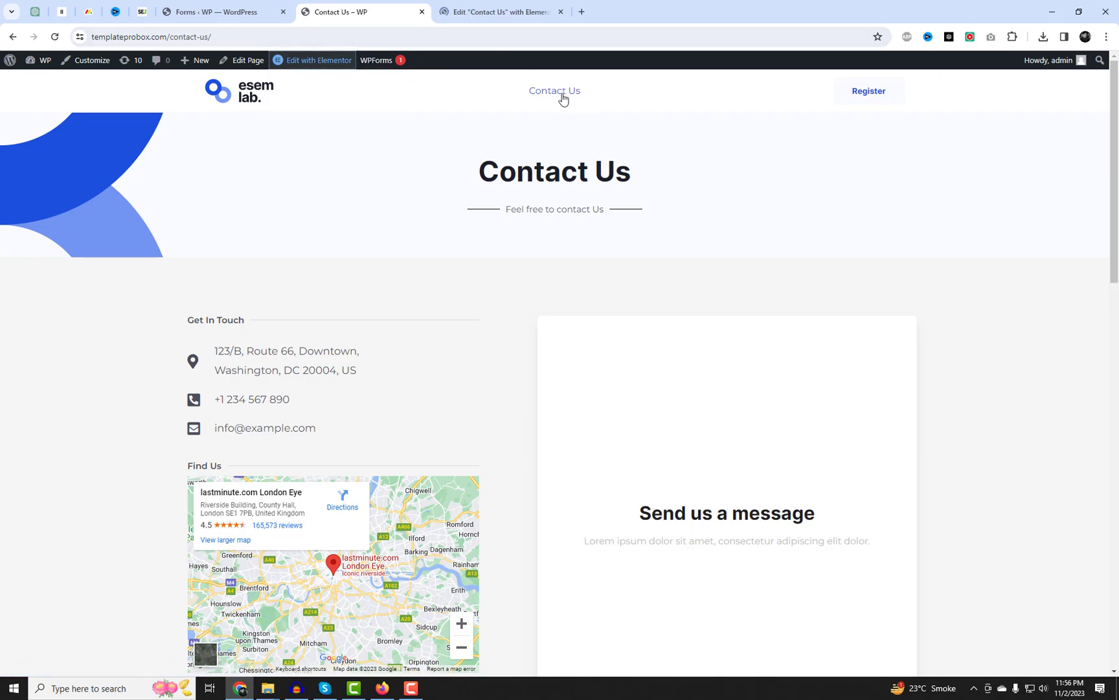
{"action": "left_click", "coordinate": [487, 9]}
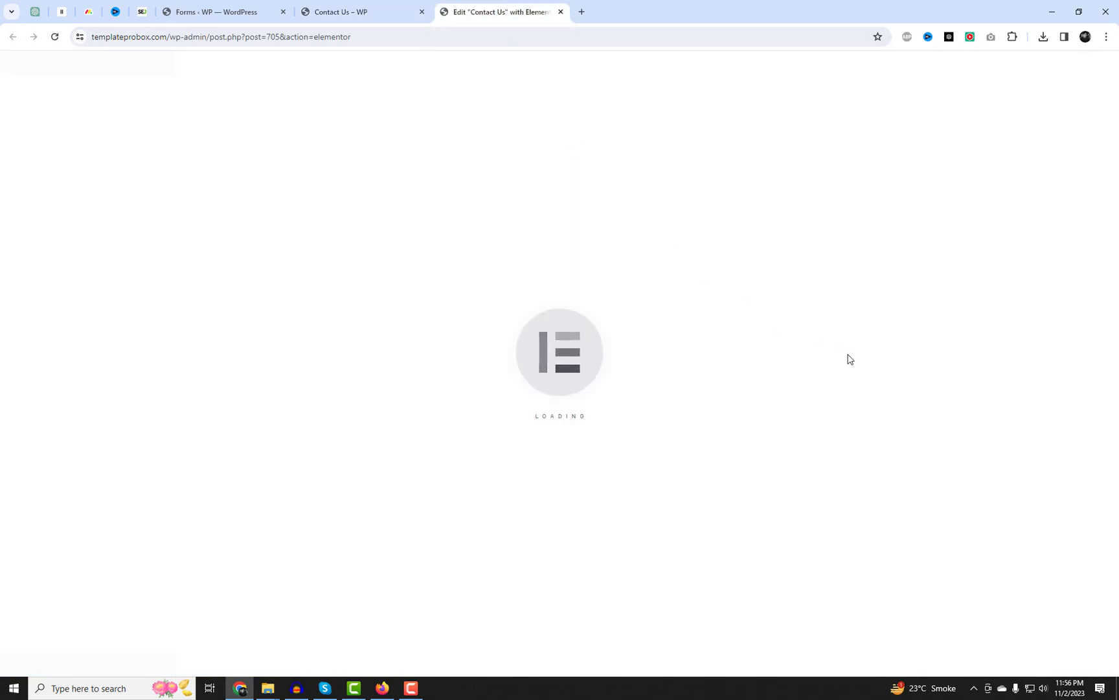
Add a Shortcode widget holding the form shortcode under 'Send us a message' and save.
{"action": "left_click", "coordinate": [64, 111]}
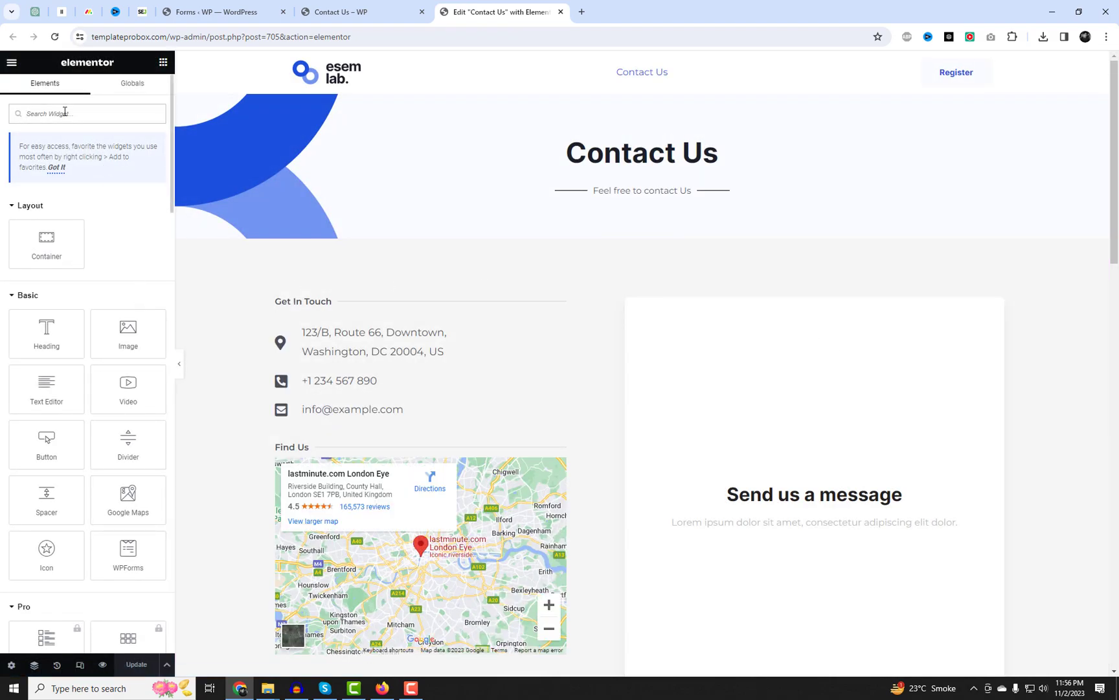
{"action": "type", "text": "a"}
{"action": "type", "text": "hor"}
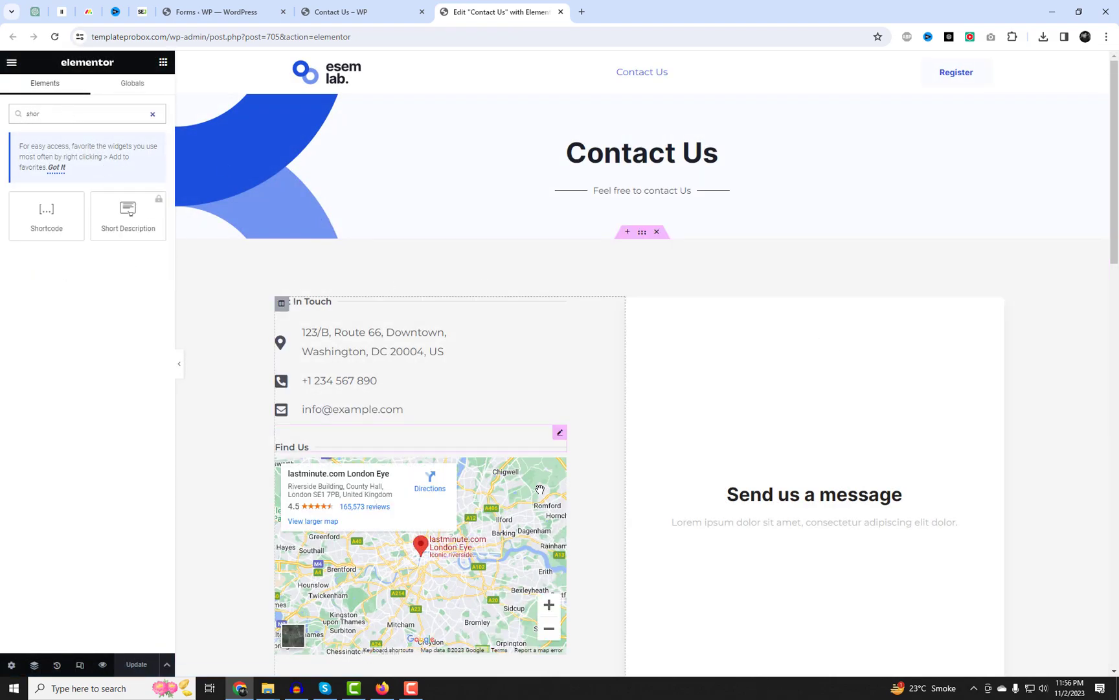
{"action": "scroll", "coordinate": [520, 467], "scroll_direction": "down", "scroll_amount": 1}
{"action": "left_click_drag", "start_coordinate": [52, 223], "coordinate": [751, 469]}
{"action": "left_click", "coordinate": [100, 213]}
{"action": "key", "text": "ctrl+v"}
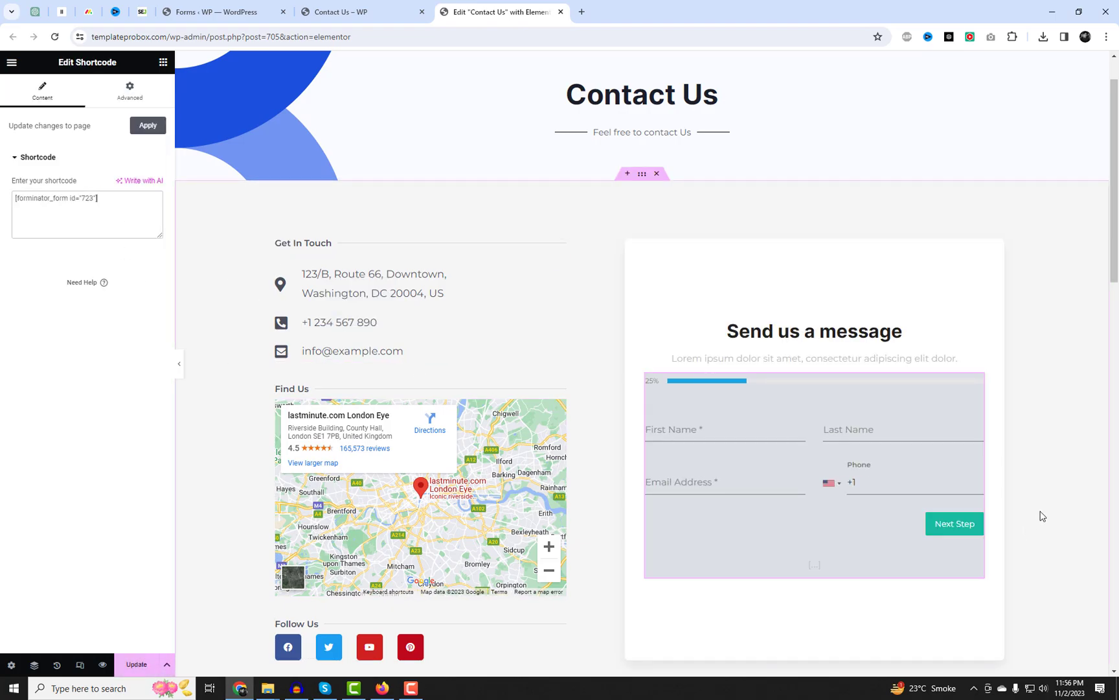
{"action": "scroll", "coordinate": [1040, 515], "scroll_direction": "down", "scroll_amount": 3}
{"action": "left_click", "coordinate": [122, 664]}
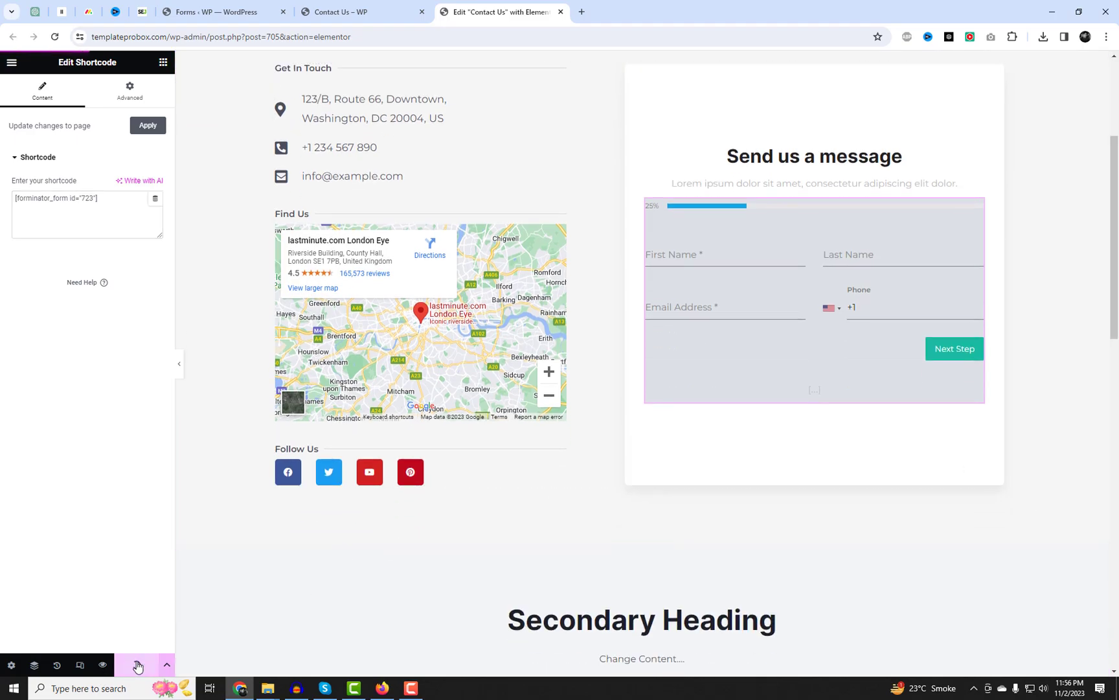
Widen the form column to about 55% and save the page.
{"action": "left_click_drag", "start_coordinate": [624, 368], "coordinate": [585, 379]}
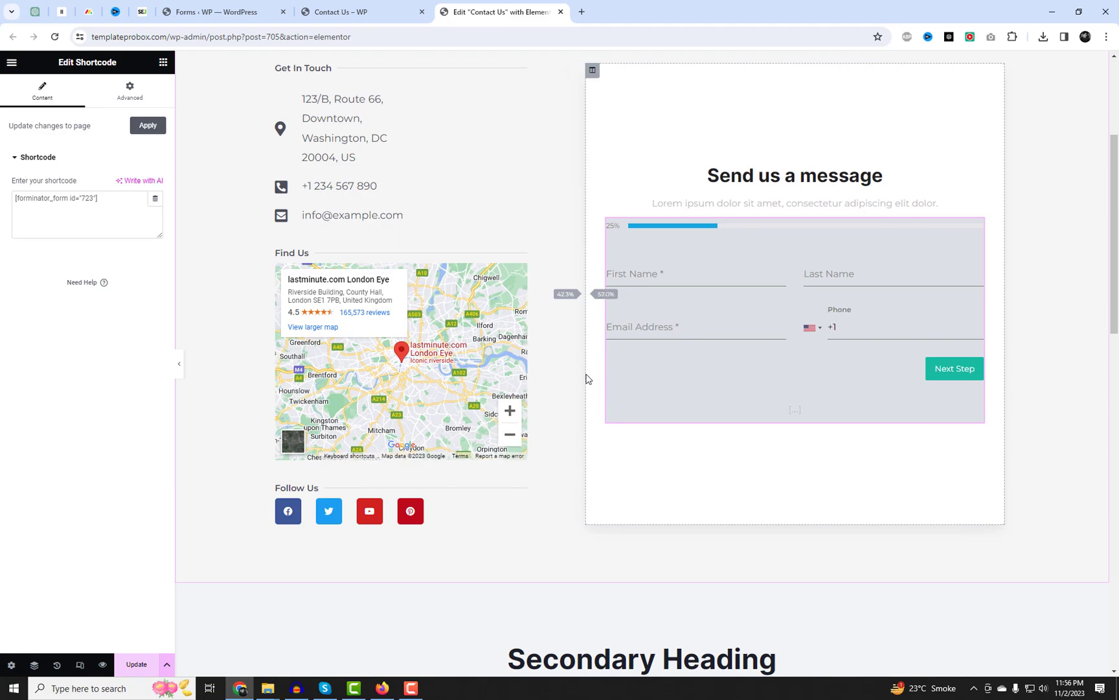
{"action": "left_click", "coordinate": [141, 665]}
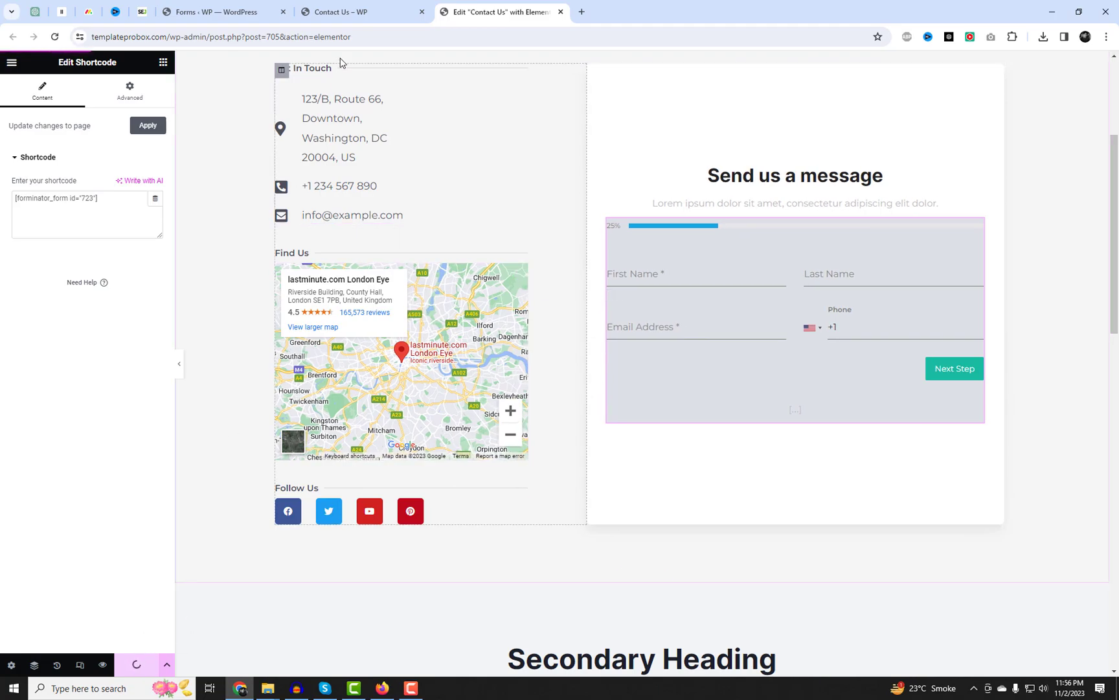
{"action": "left_click", "coordinate": [331, 12]}
Reload the live Contact Us page and enter test first and last names.
{"action": "left_click", "coordinate": [348, 35]}
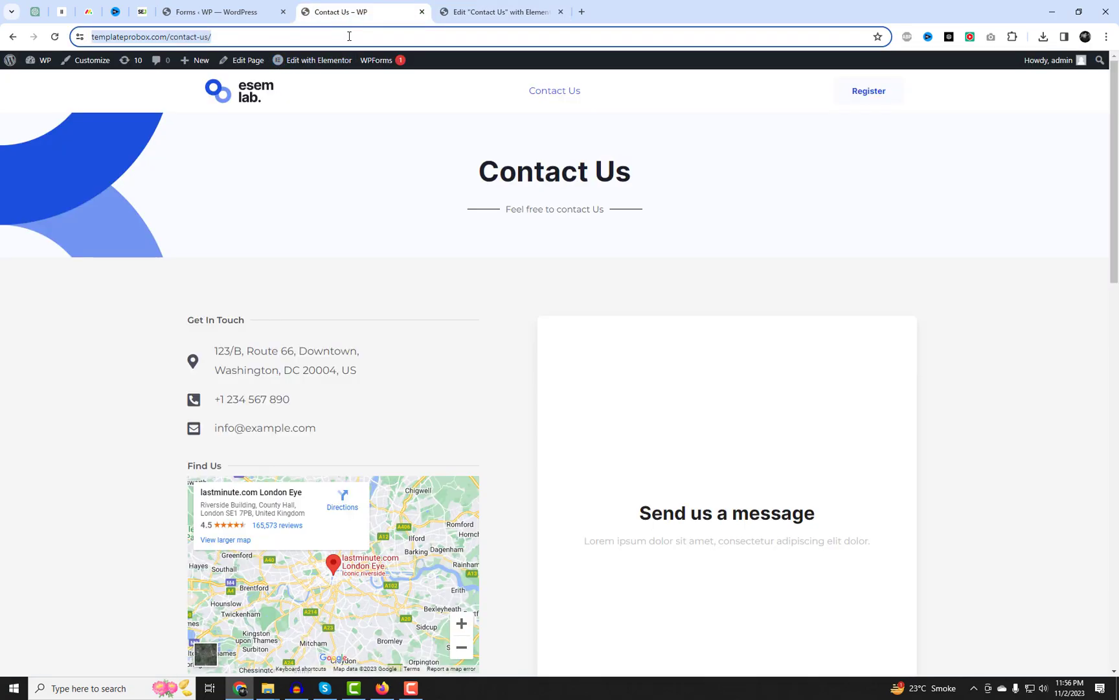
{"action": "key", "text": "Return"}
{"action": "scroll", "coordinate": [840, 394], "scroll_direction": "down", "scroll_amount": 3}
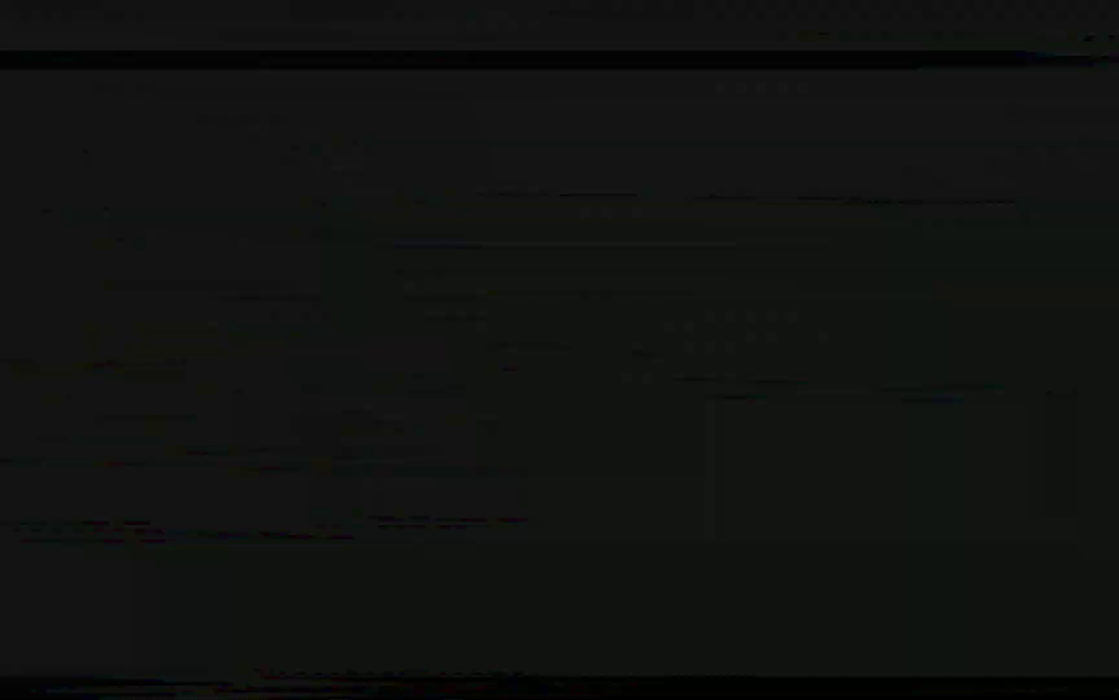
{"action": "left_click", "coordinate": [572, 297]}
{"action": "left_click", "coordinate": [573, 298]}
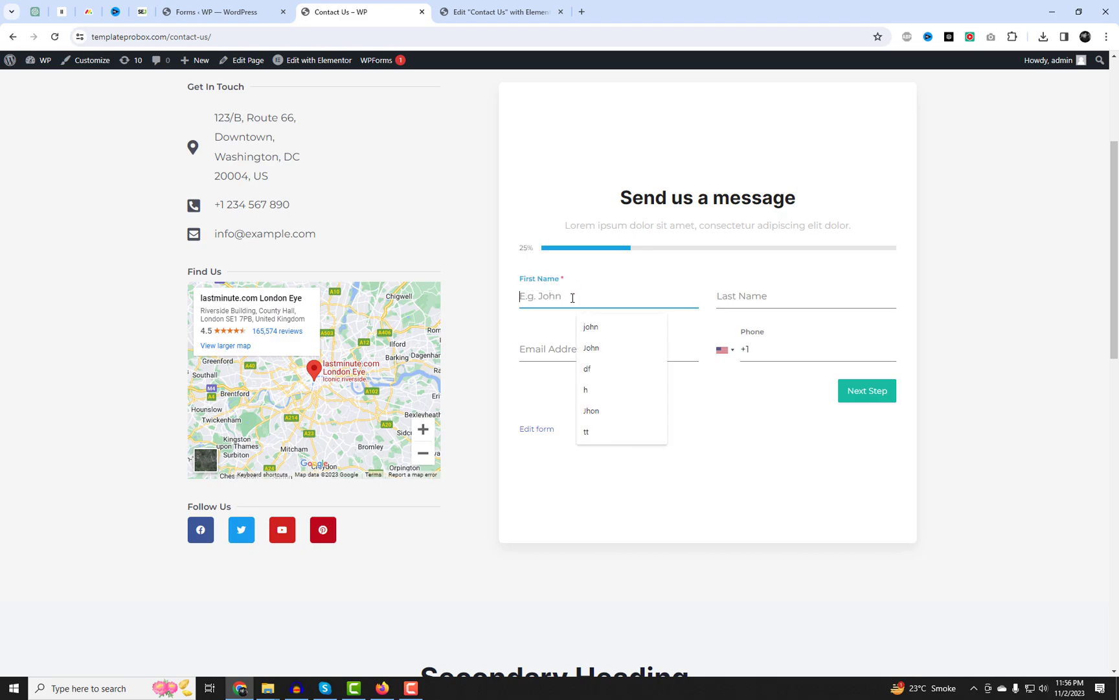
{"action": "type", "text": "Ai"}
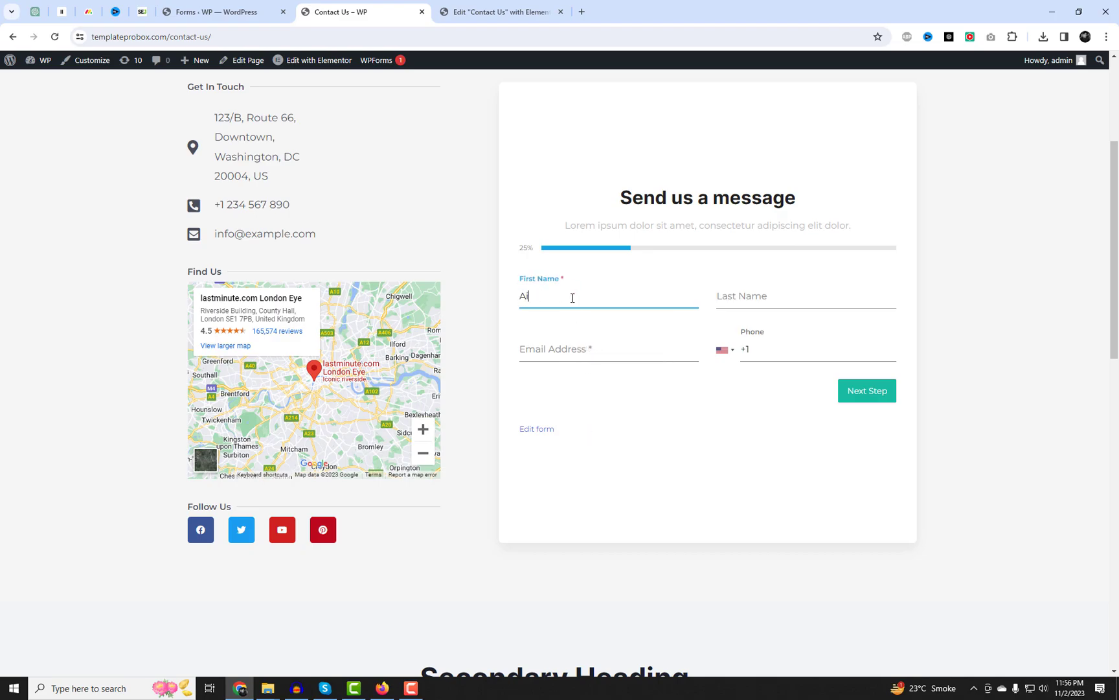
{"action": "key", "text": "Tab"}
{"action": "type", "text": "IE"}
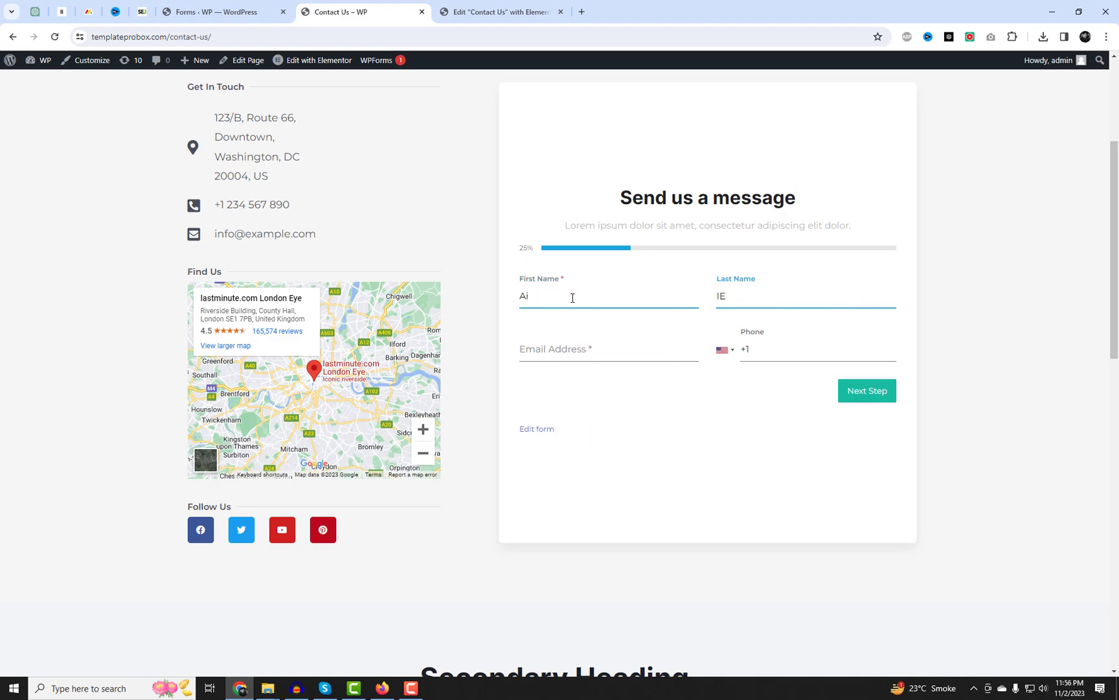
Fill in a saved e-mail and the phone, then advance to the form's second step.
{"action": "left_click", "coordinate": [567, 350]}
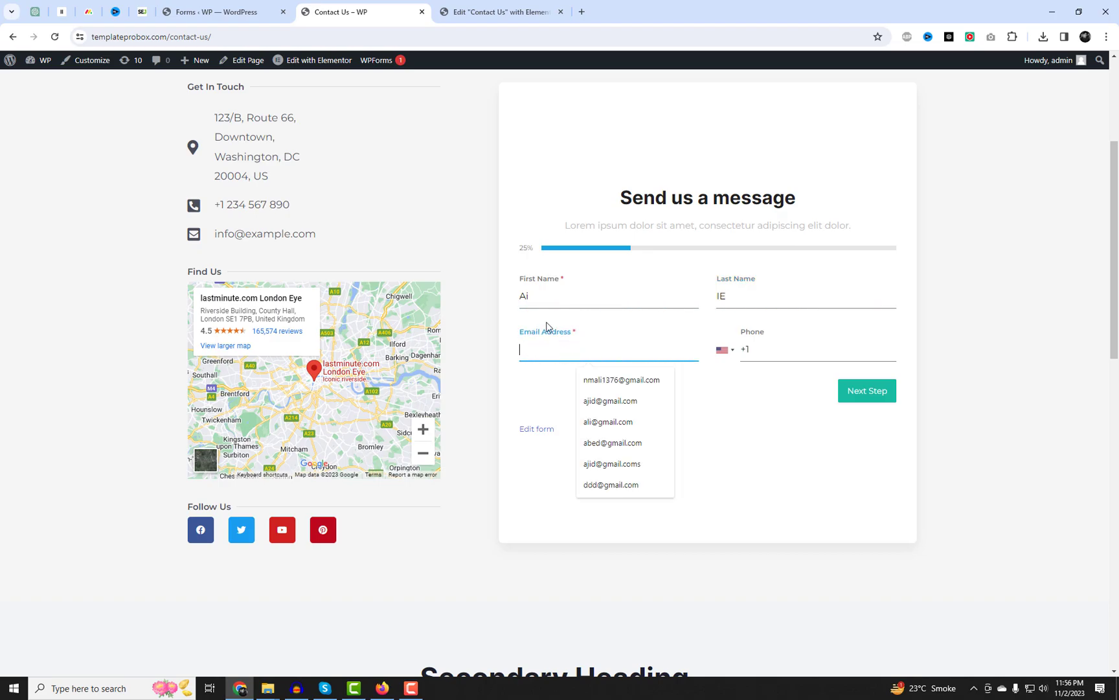
{"action": "left_click", "coordinate": [609, 400]}
{"action": "left_click", "coordinate": [771, 344]}
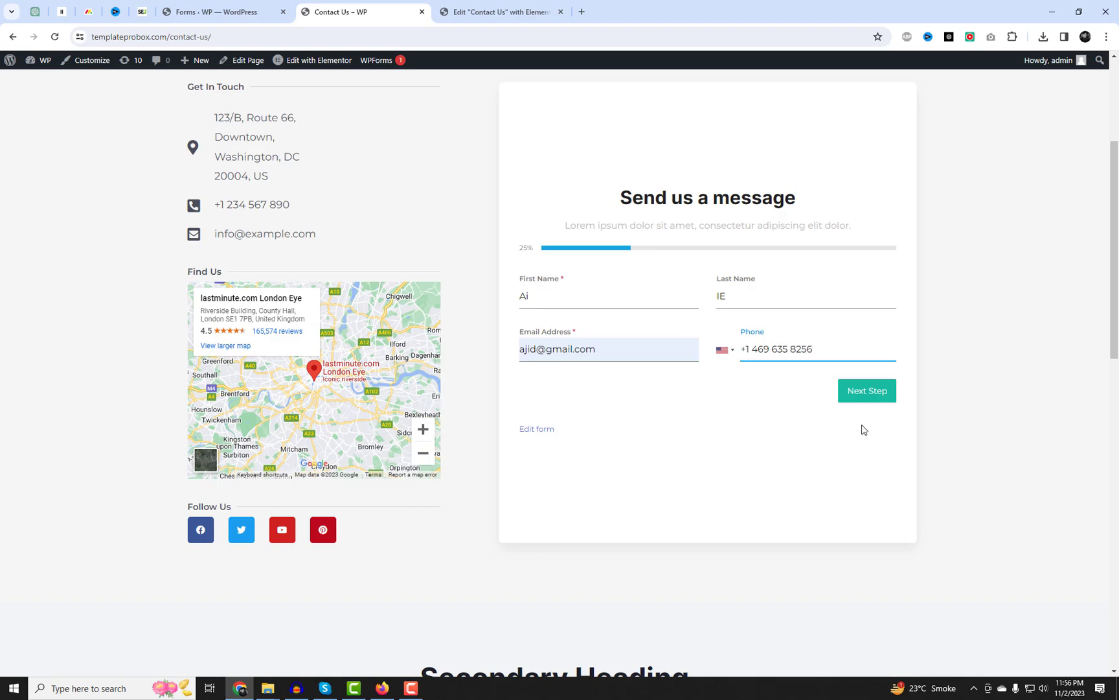
{"action": "left_click", "coordinate": [879, 394]}
{"action": "left_click", "coordinate": [568, 366]}
Pick a date, set time to 01:01, choose Option 2, and go to the address step.
{"action": "left_click", "coordinate": [651, 467]}
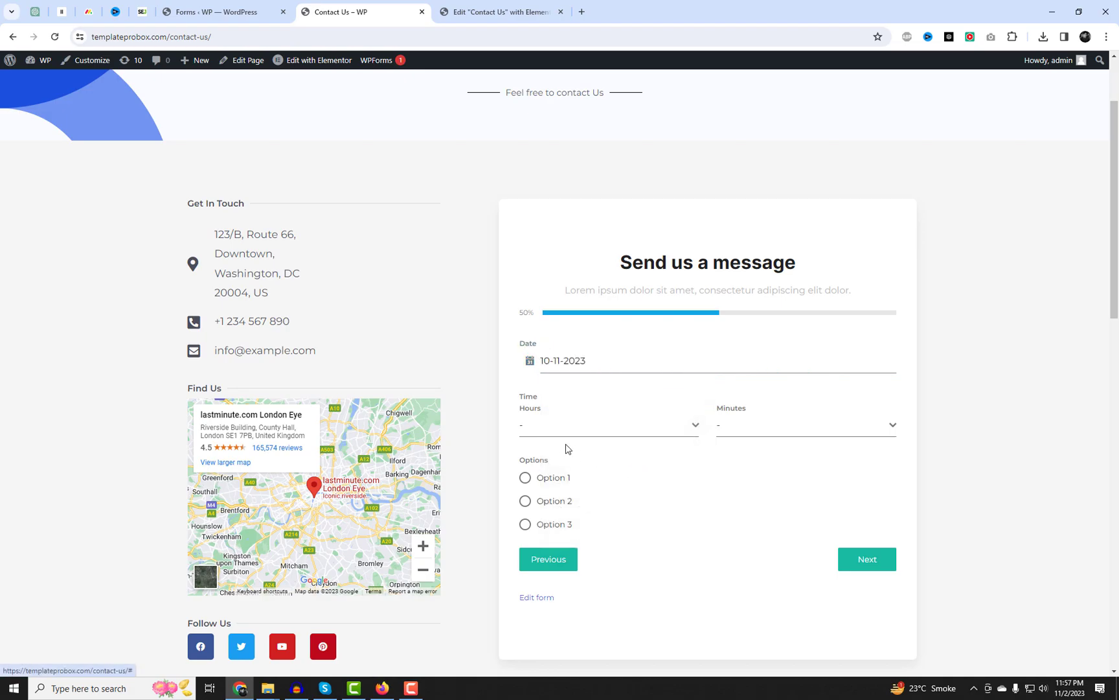
{"action": "left_click", "coordinate": [561, 431]}
{"action": "left_click", "coordinate": [552, 503]}
{"action": "left_click", "coordinate": [755, 438]}
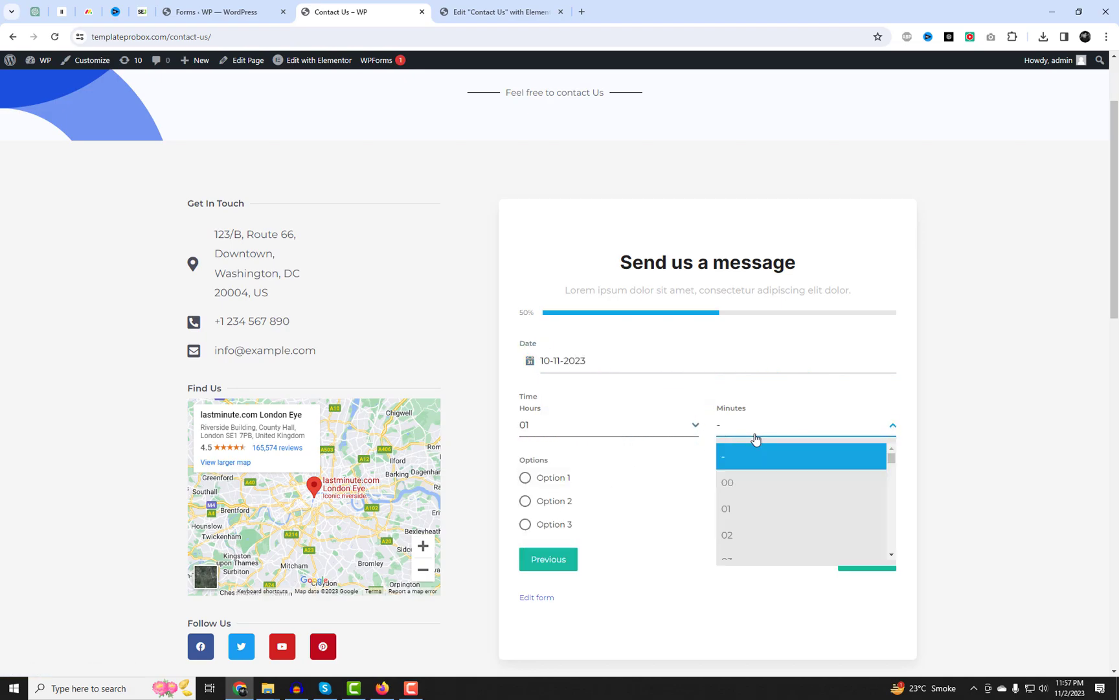
{"action": "left_click", "coordinate": [745, 510]}
{"action": "scroll", "coordinate": [759, 515], "scroll_direction": "down", "scroll_amount": 2}
{"action": "left_click", "coordinate": [543, 390]}
{"action": "left_click", "coordinate": [857, 443]}
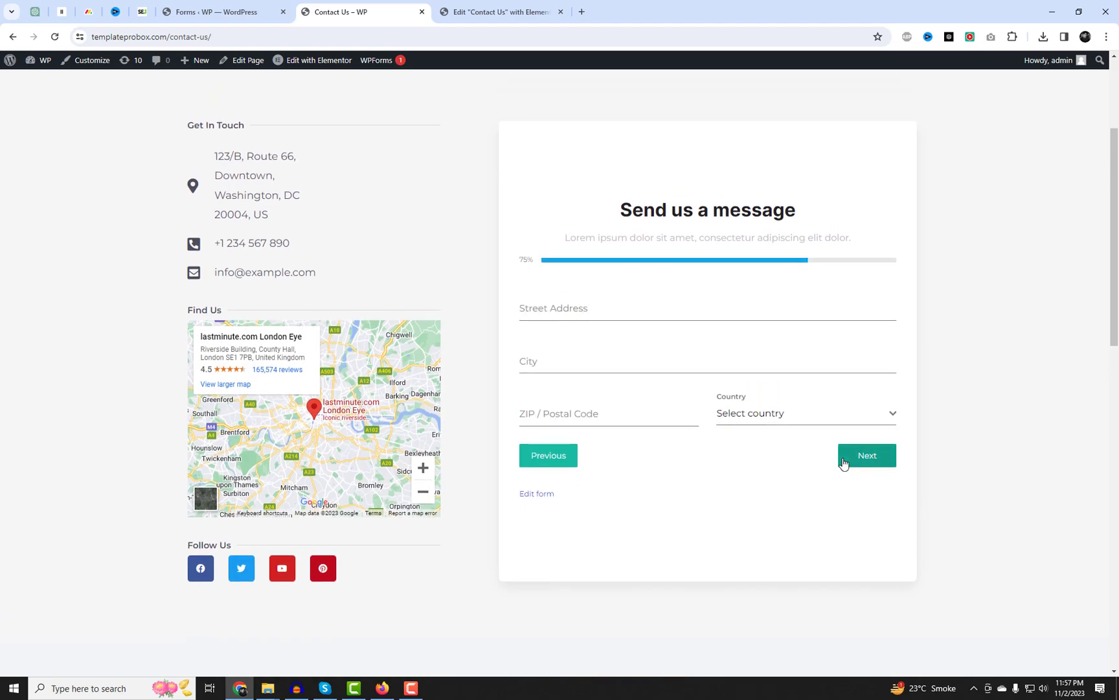
Fill the address with country Antigua and Barbuda, advance to the final step, and tick consent.
{"action": "left_click", "coordinate": [555, 310]}
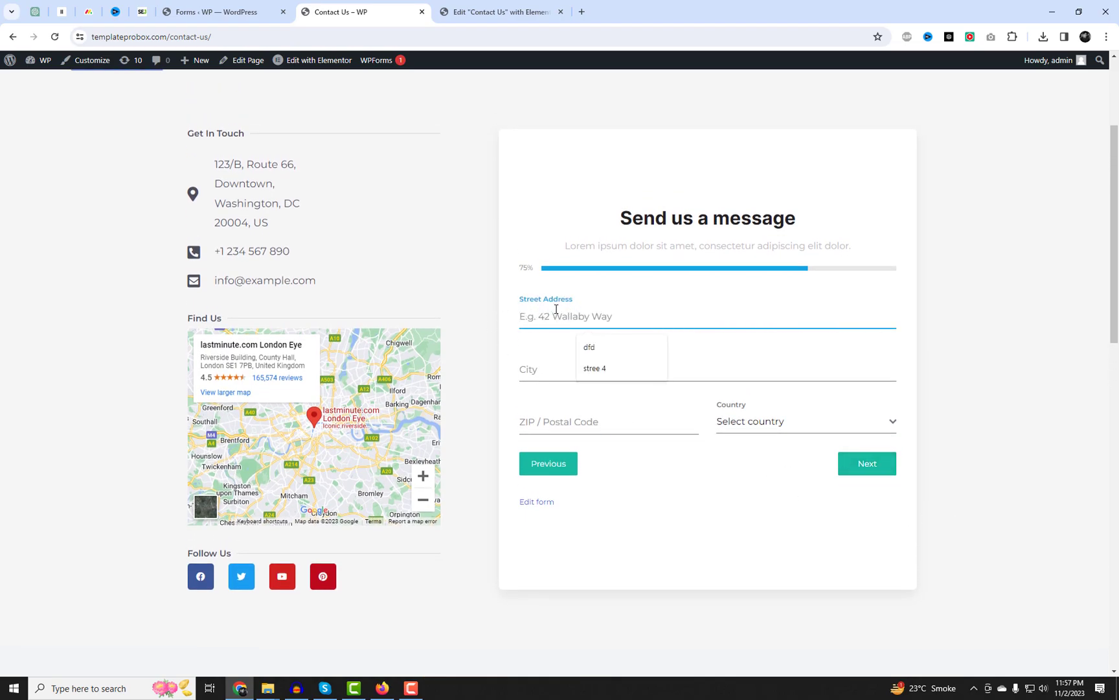
{"action": "left_click", "coordinate": [594, 368]}
{"action": "left_click", "coordinate": [589, 373]}
{"action": "type", "text": "Sy"}
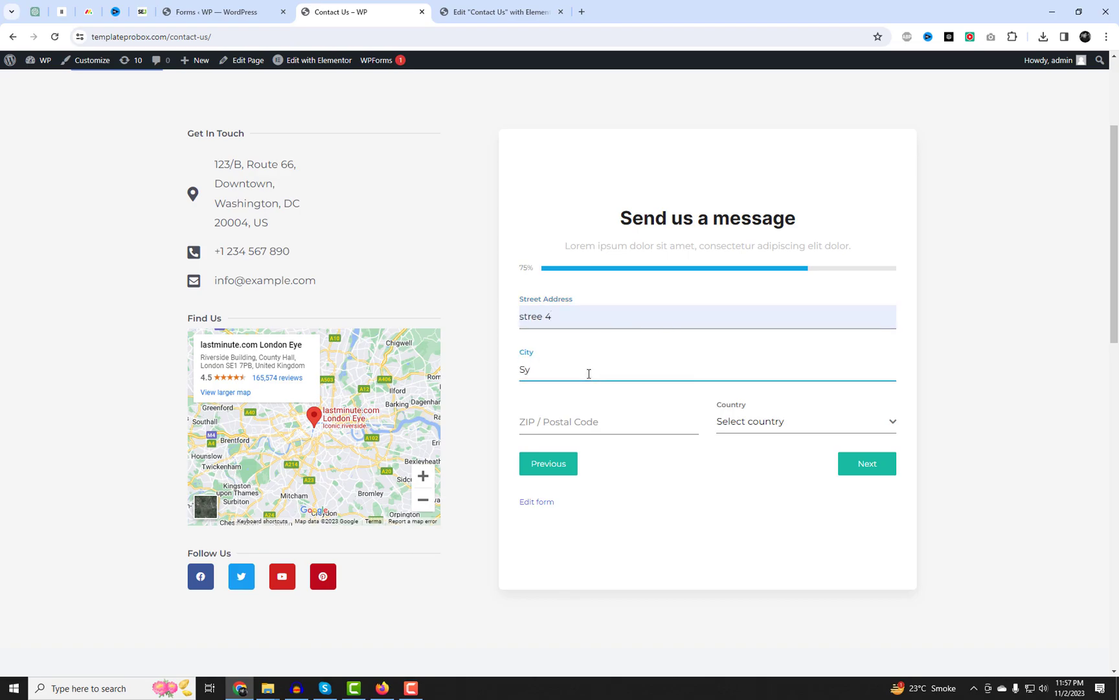
{"action": "left_click", "coordinate": [586, 421]}
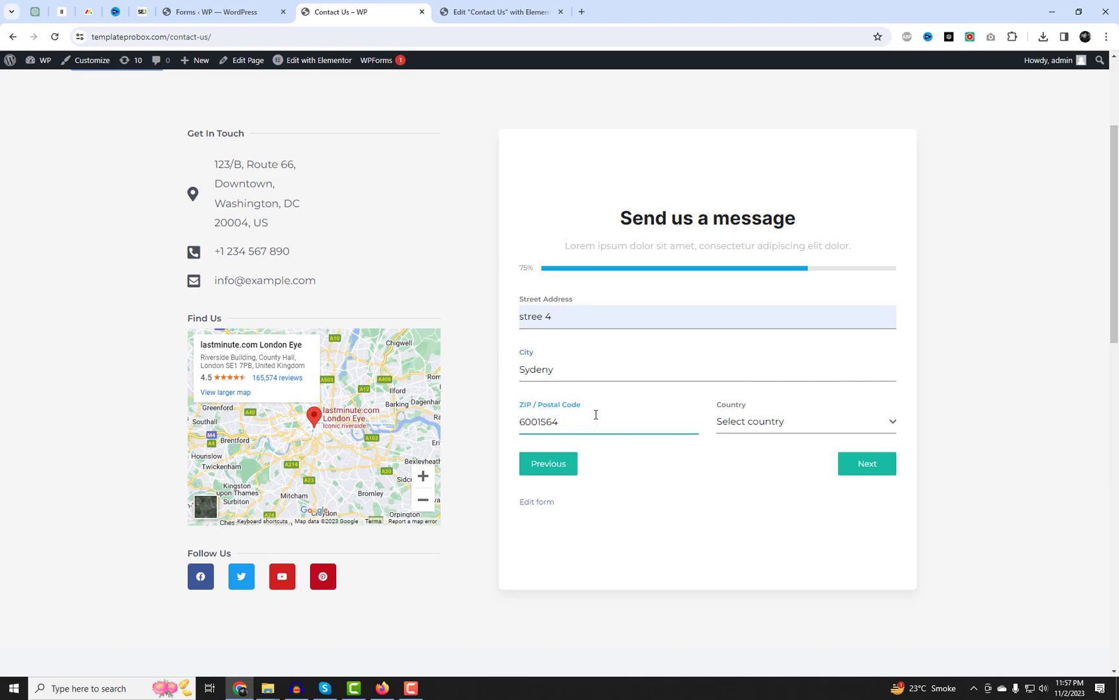
{"action": "left_click", "coordinate": [745, 423]}
{"action": "scroll", "coordinate": [758, 482], "scroll_direction": "down", "scroll_amount": 3}
{"action": "left_click", "coordinate": [772, 506]}
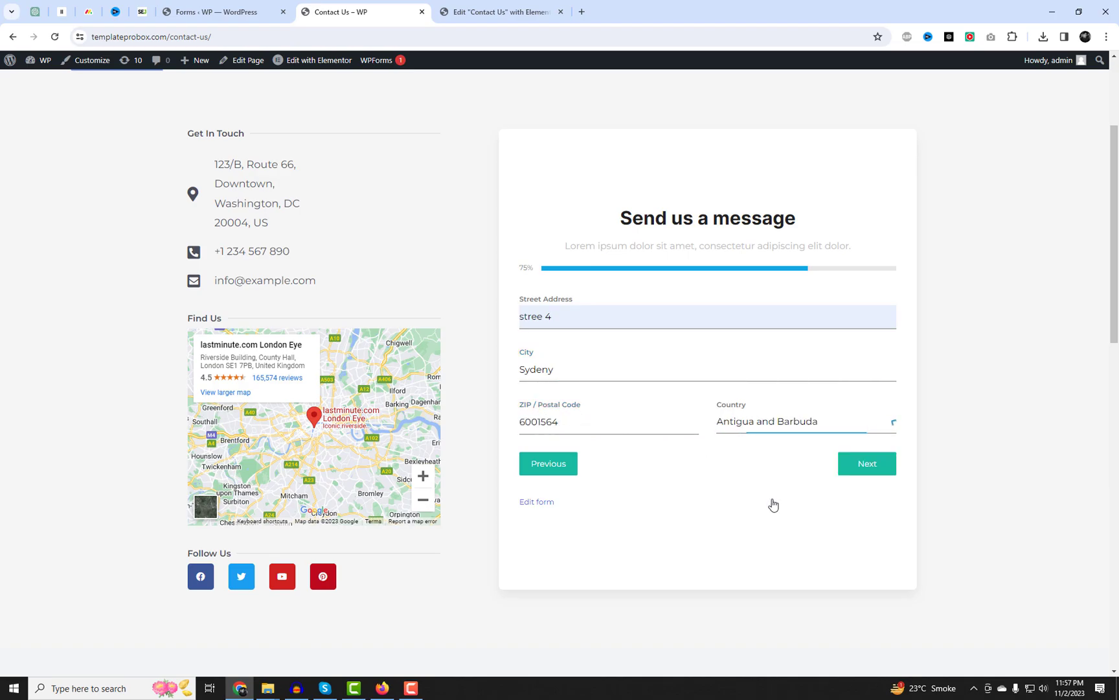
{"action": "left_click", "coordinate": [868, 469]}
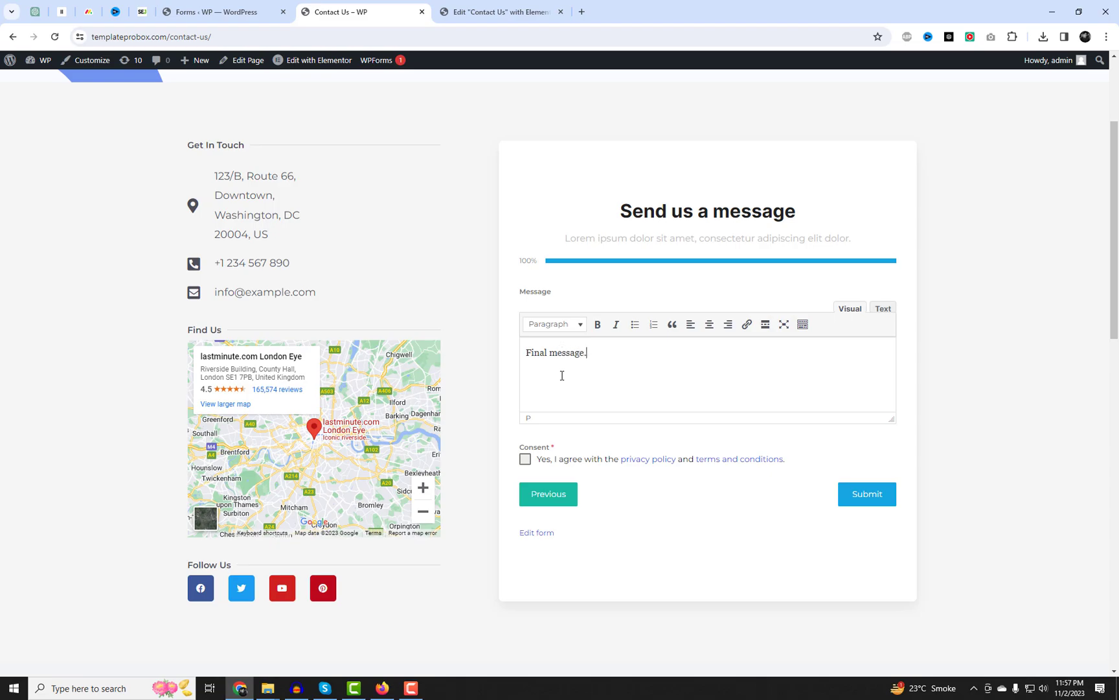
{"action": "left_click", "coordinate": [526, 459]}
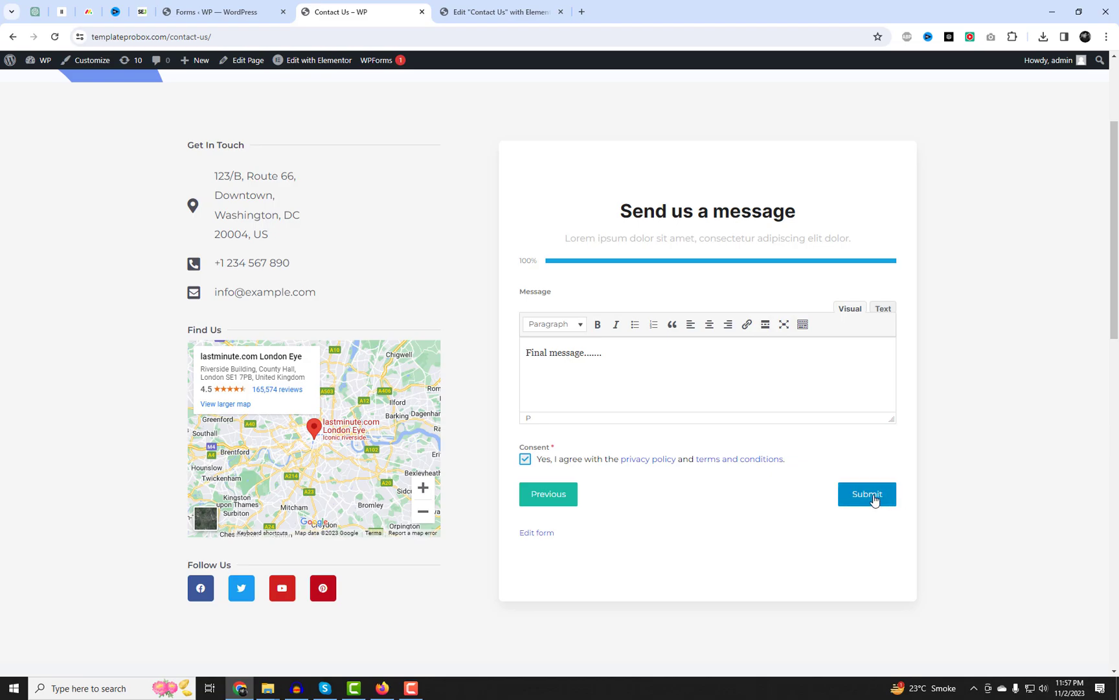
Switch the Multistep Form's appearance to the Flat design style and update it.
{"action": "left_click", "coordinate": [220, 8]}
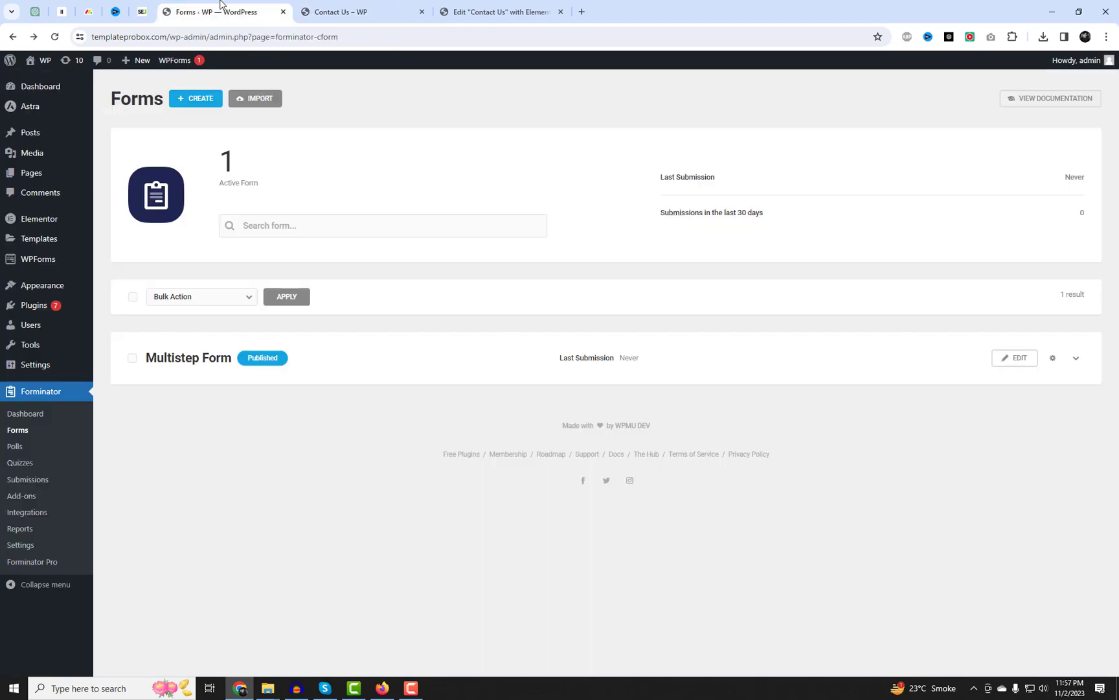
{"action": "left_click", "coordinate": [999, 367]}
{"action": "left_click", "coordinate": [142, 160]}
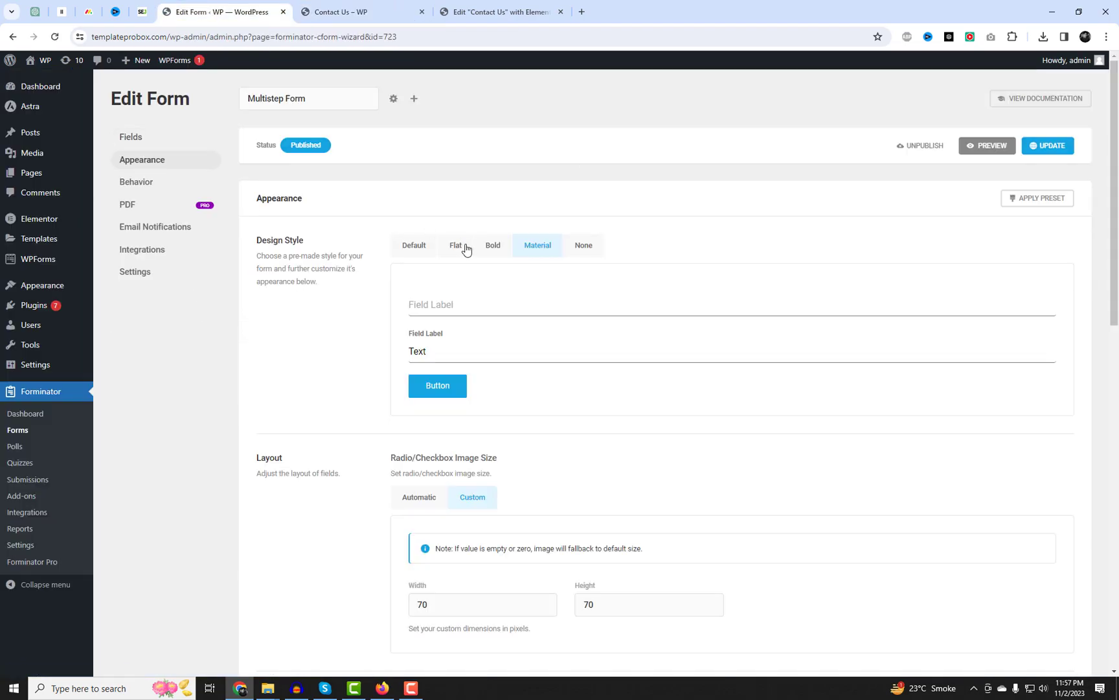
{"action": "left_click", "coordinate": [454, 246]}
{"action": "left_click", "coordinate": [1048, 145]}
Enable custom colours and expand the Pagination Progress Bar colour settings.
{"action": "scroll", "coordinate": [959, 324], "scroll_direction": "down", "scroll_amount": 6}
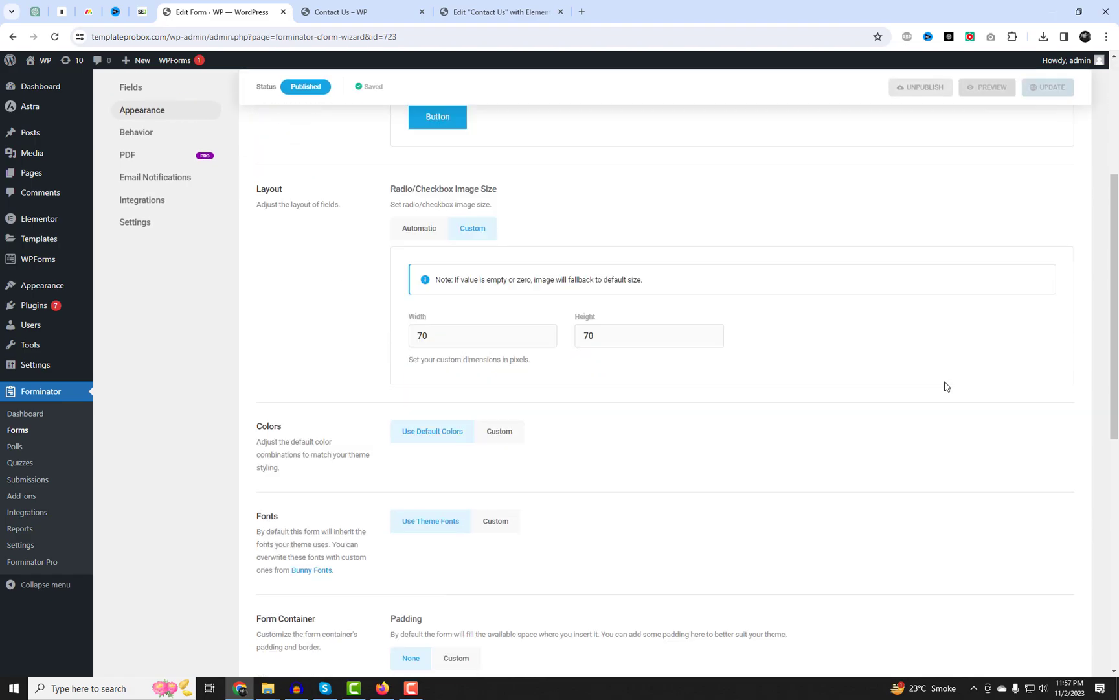
{"action": "left_click", "coordinate": [507, 293]}
{"action": "key", "text": "ctrl+f"}
{"action": "scroll", "coordinate": [680, 413], "scroll_direction": "up", "scroll_amount": 6}
{"action": "type", "text": "prog"}
{"action": "left_click", "coordinate": [550, 388]}
{"action": "scroll", "coordinate": [550, 388], "scroll_direction": "down", "scroll_amount": 3}
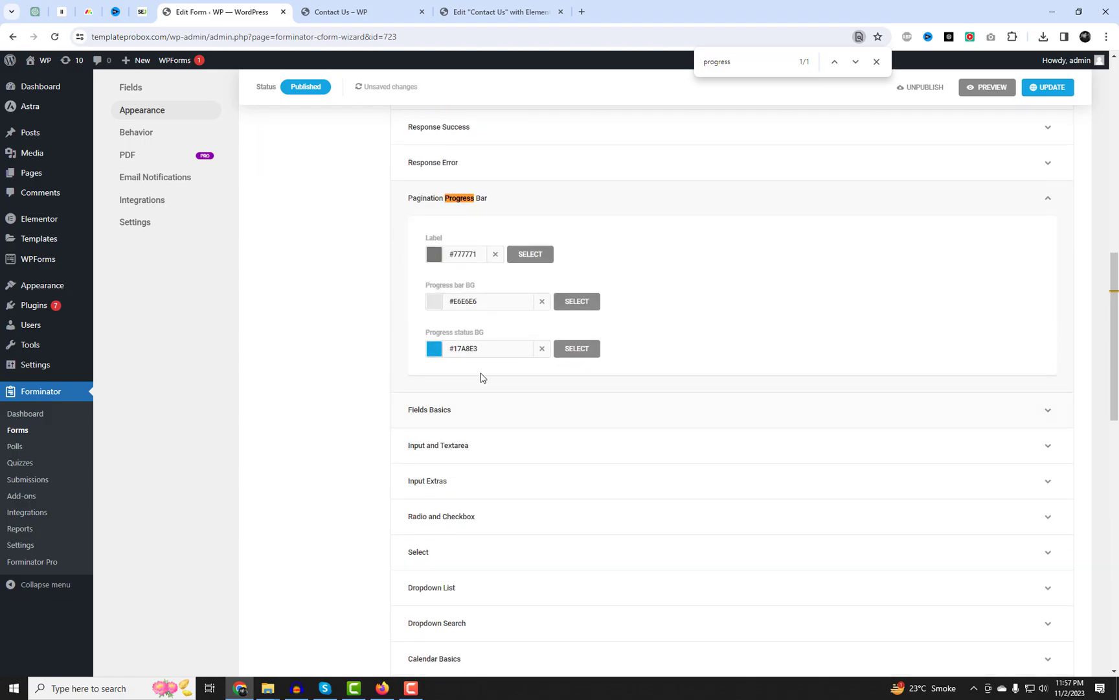
Set the progress fill to green #0bba65 and the track to magenta #ba0793.
{"action": "left_click", "coordinate": [434, 349]}
{"action": "left_click", "coordinate": [470, 415]}
{"action": "left_click", "coordinate": [452, 318]}
{"action": "left_click", "coordinate": [433, 302]}
{"action": "left_click", "coordinate": [466, 449]}
{"action": "left_click", "coordinate": [492, 394]}
{"action": "left_click", "coordinate": [512, 367]}
{"action": "left_click", "coordinate": [758, 418]}
Save the progress bar colours and reload the live Contact Us page.
{"action": "scroll", "coordinate": [522, 464], "scroll_direction": "up", "scroll_amount": 5}
{"action": "left_click", "coordinate": [1047, 87]}
{"action": "left_click", "coordinate": [350, 12]}
{"action": "key", "text": "F5"}
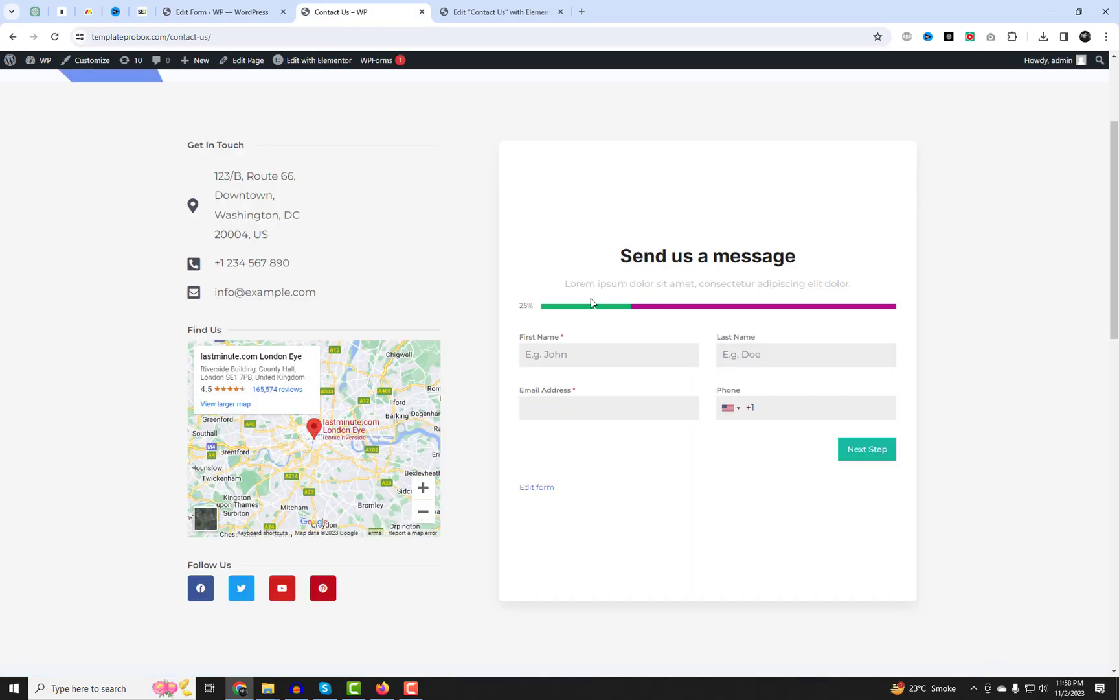
Give the Back and Next buttons blue background colours.
{"action": "key", "text": "ctrl+shift+Tab"}
{"action": "type", "text": "button"}
{"action": "left_click", "coordinate": [477, 372]}
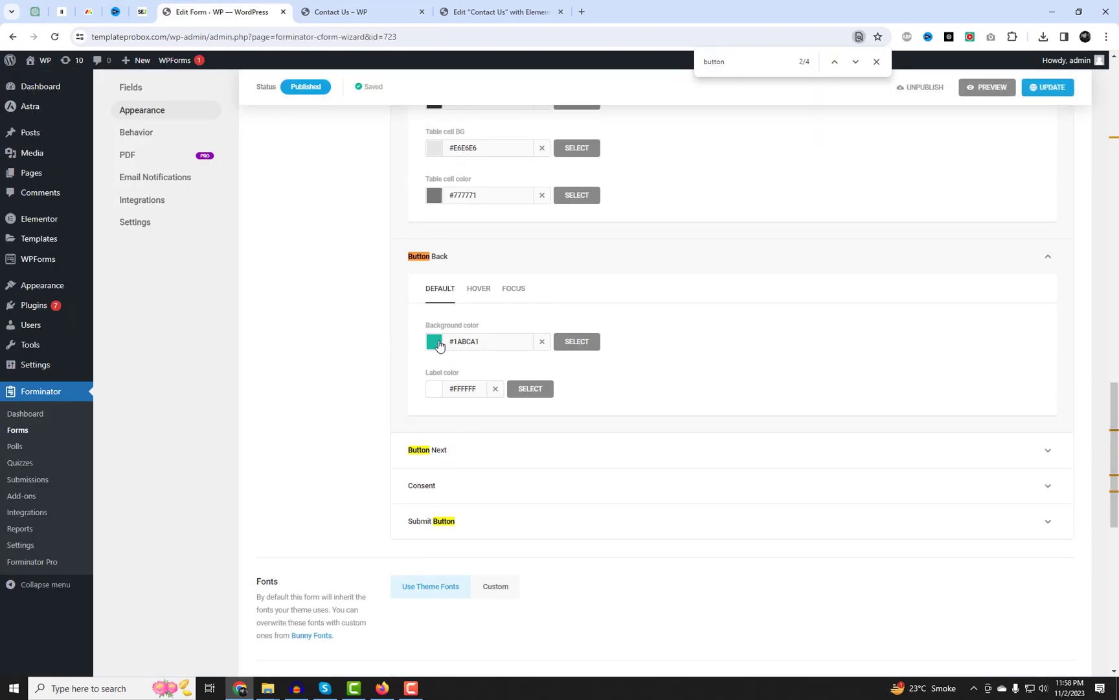
{"action": "left_click", "coordinate": [456, 283]}
{"action": "left_click", "coordinate": [465, 429]}
{"action": "left_click", "coordinate": [475, 390]}
{"action": "left_click", "coordinate": [459, 475]}
{"action": "scroll", "coordinate": [479, 454], "scroll_direction": "down", "scroll_amount": 2}
{"action": "left_click", "coordinate": [482, 414]}
{"action": "left_click", "coordinate": [517, 327]}
Set hover backgrounds to navy for the Next button and dark blue for Back.
{"action": "left_click", "coordinate": [479, 307]}
{"action": "left_click", "coordinate": [434, 360]}
{"action": "left_click", "coordinate": [495, 458]}
{"action": "left_click", "coordinate": [492, 256]}
{"action": "scroll", "coordinate": [492, 255], "scroll_direction": "up", "scroll_amount": 2}
{"action": "left_click", "coordinate": [478, 230]}
{"action": "left_click", "coordinate": [434, 283]}
{"action": "left_click", "coordinate": [492, 366]}
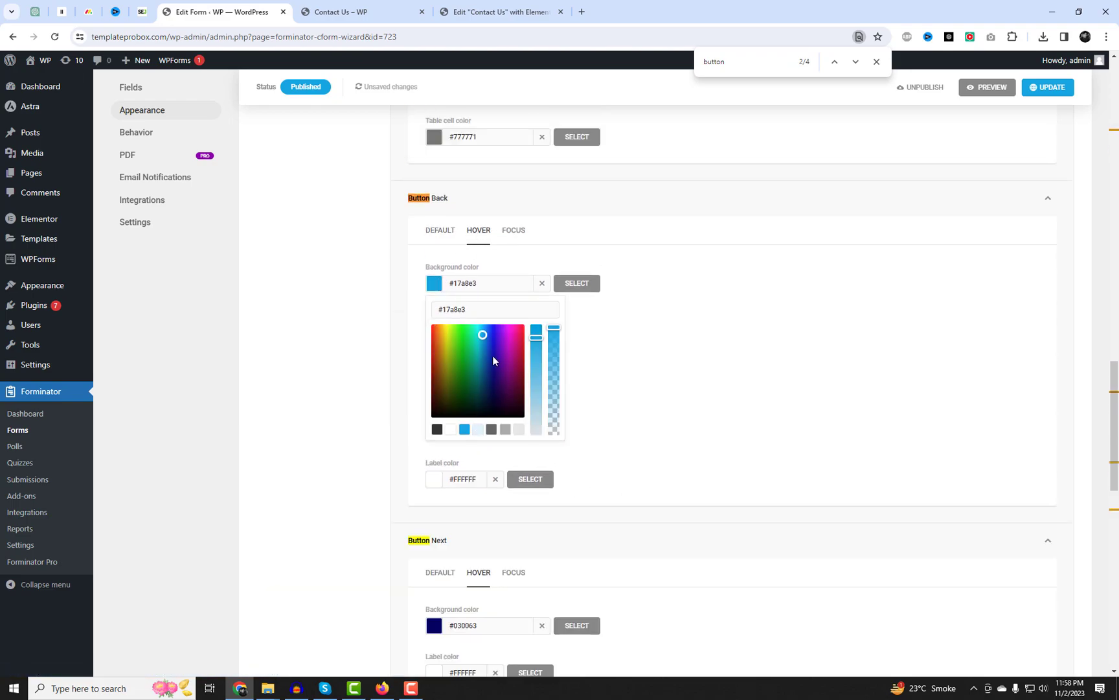
{"action": "left_click", "coordinate": [594, 374]}
{"action": "left_click", "coordinate": [514, 230]}
Save the button colours and reload the live Contact Us page.
{"action": "left_click", "coordinate": [1047, 88]}
{"action": "left_click", "coordinate": [386, 12]}
{"action": "key", "text": "F5"}
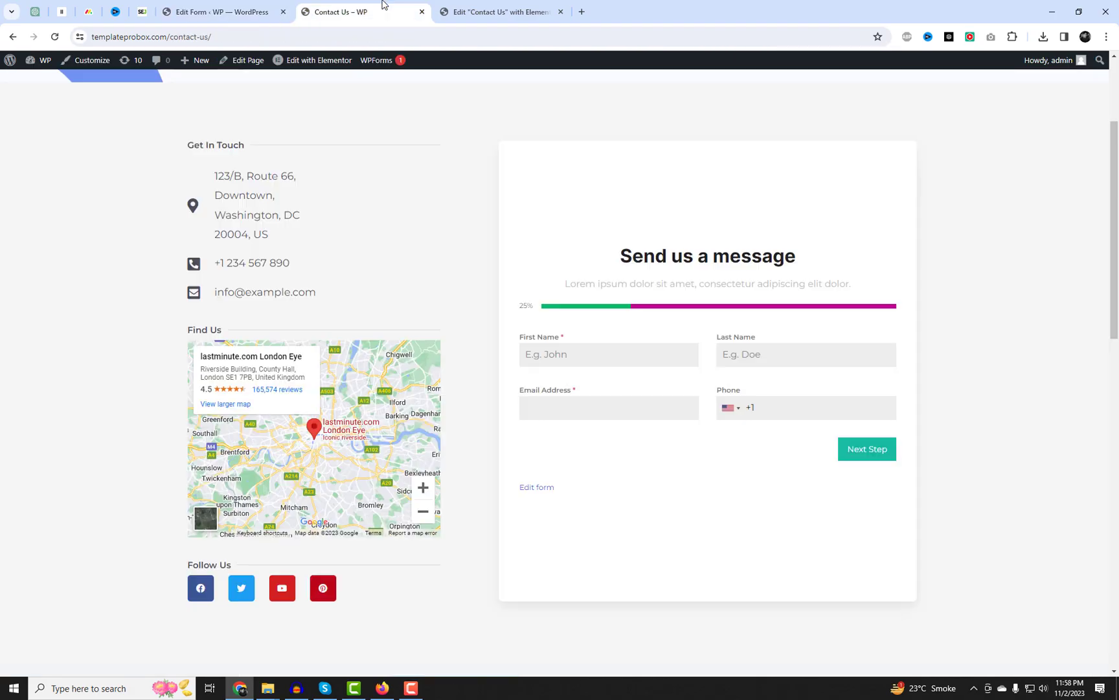